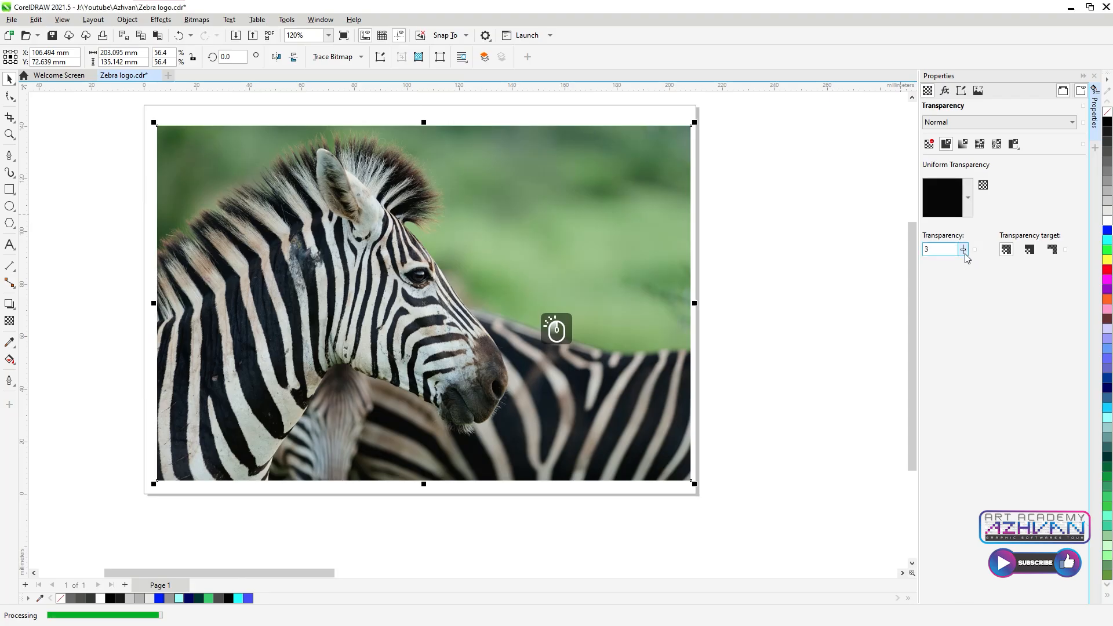
Step: Fade the zebra photo to a uniform transparency of 30
{"action": "double_click", "coordinate": [938, 249]}
{"action": "type", "text": "30"}
{"action": "key", "text": "Return"}
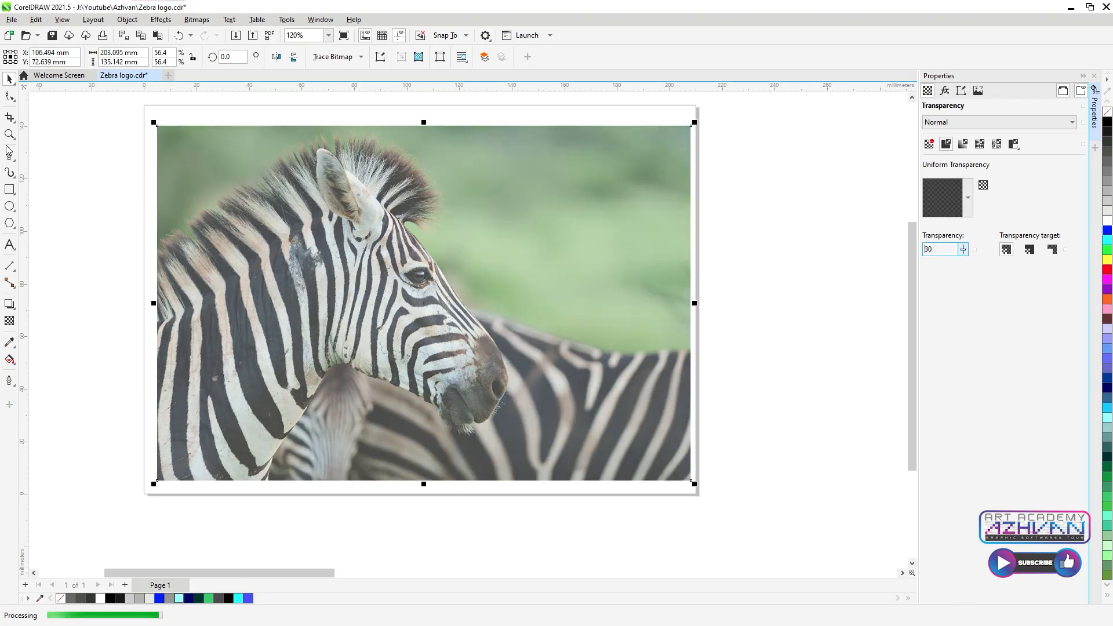
{"action": "left_click", "coordinate": [8, 173]}
{"action": "scroll", "coordinate": [307, 243], "scroll_direction": "up", "scroll_amount": 4}
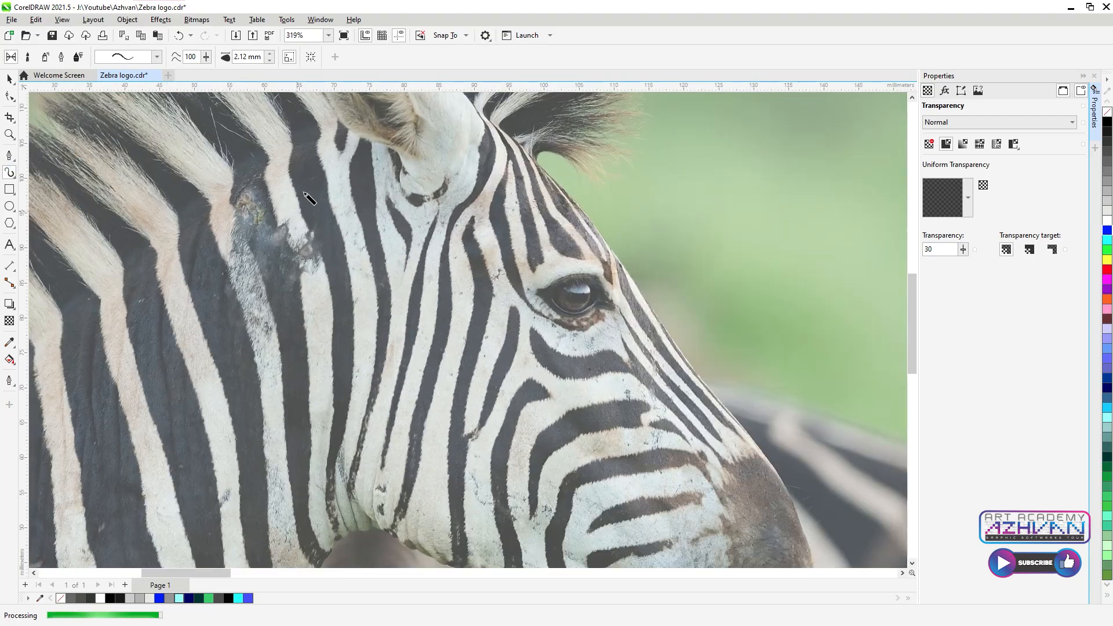
Step: Paint the first two black brush strokes down the neck stripes, redrawing a misdrawn one
{"action": "left_click_drag", "start_coordinate": [318, 213], "coordinate": [336, 268]}
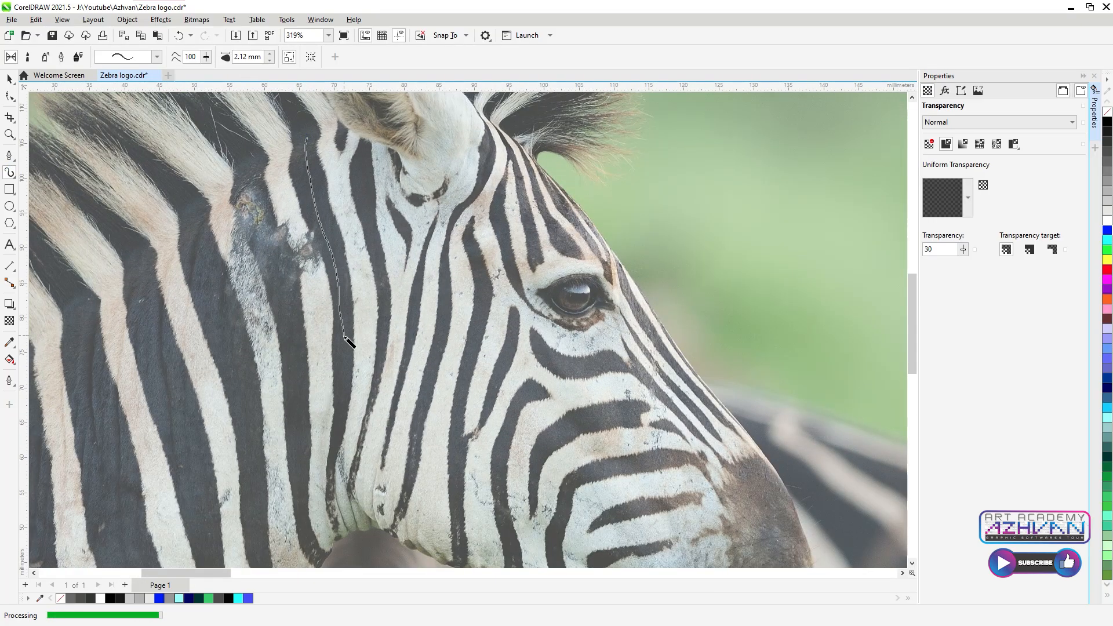
{"action": "left_click_drag", "start_coordinate": [335, 491], "coordinate": [336, 493]}
{"action": "scroll", "coordinate": [348, 392], "scroll_direction": "down", "scroll_amount": 3}
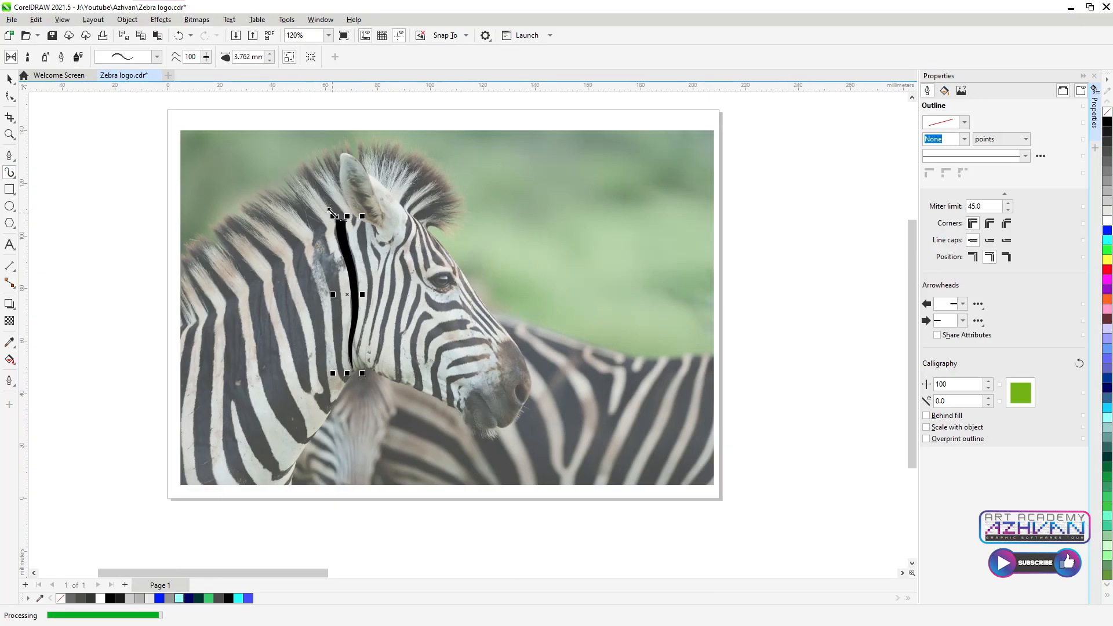
{"action": "scroll", "coordinate": [348, 392], "scroll_direction": "up", "scroll_amount": 3}
{"action": "left_click_drag", "start_coordinate": [299, 140], "coordinate": [342, 313]}
{"action": "key", "text": "ctrl+z"}
{"action": "mouse_move", "coordinate": [295, 141]}
{"action": "left_mouse_down"}
{"action": "mouse_move", "coordinate": [331, 241]}
{"action": "mouse_move", "coordinate": [341, 318]}
{"action": "left_mouse_up"}
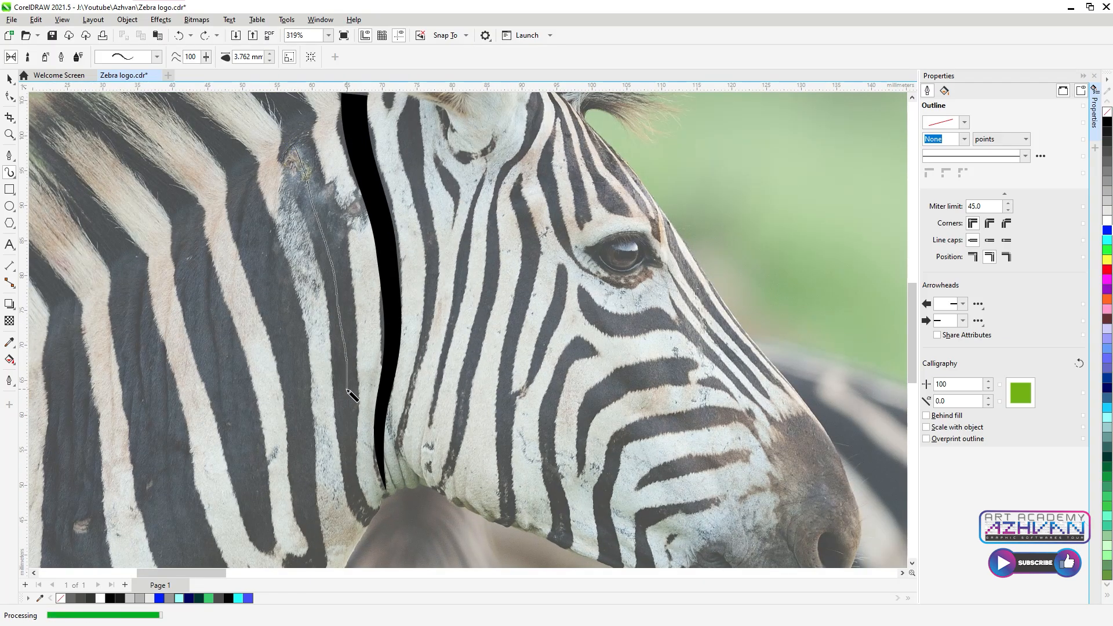
{"action": "left_click_drag", "start_coordinate": [360, 511], "coordinate": [361, 513]}
{"action": "scroll", "coordinate": [371, 464], "scroll_direction": "down", "scroll_amount": 3}
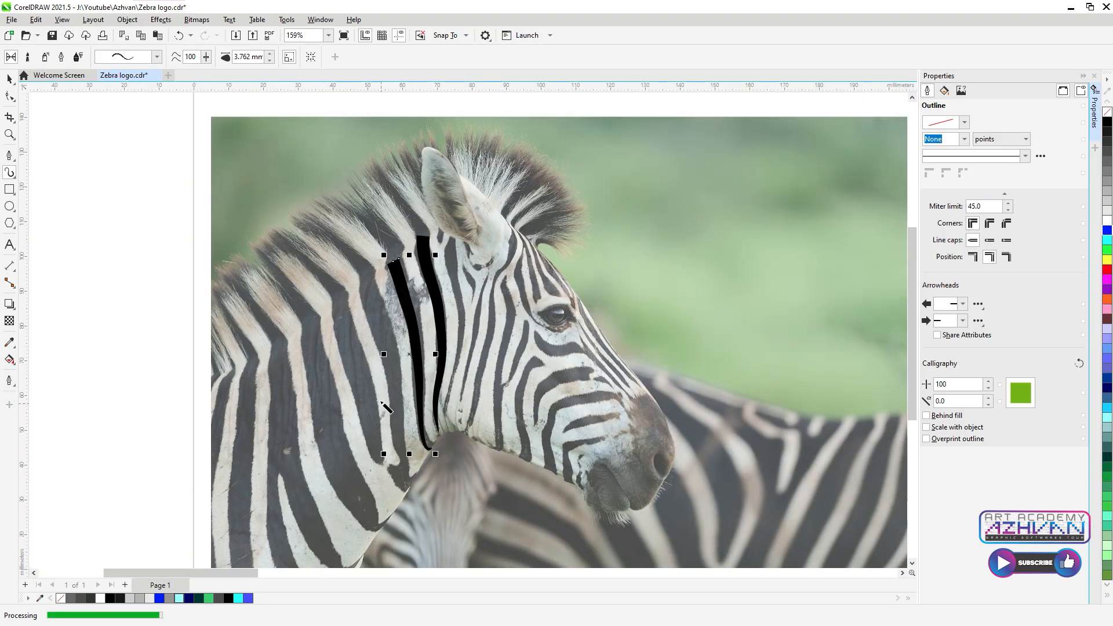
{"action": "scroll", "coordinate": [371, 243], "scroll_direction": "up", "scroll_amount": 2}
Step: Trace a third neck stripe, then widen the stroke to 6.262 mm for another stripe
{"action": "left_click_drag", "start_coordinate": [362, 231], "coordinate": [399, 400]}
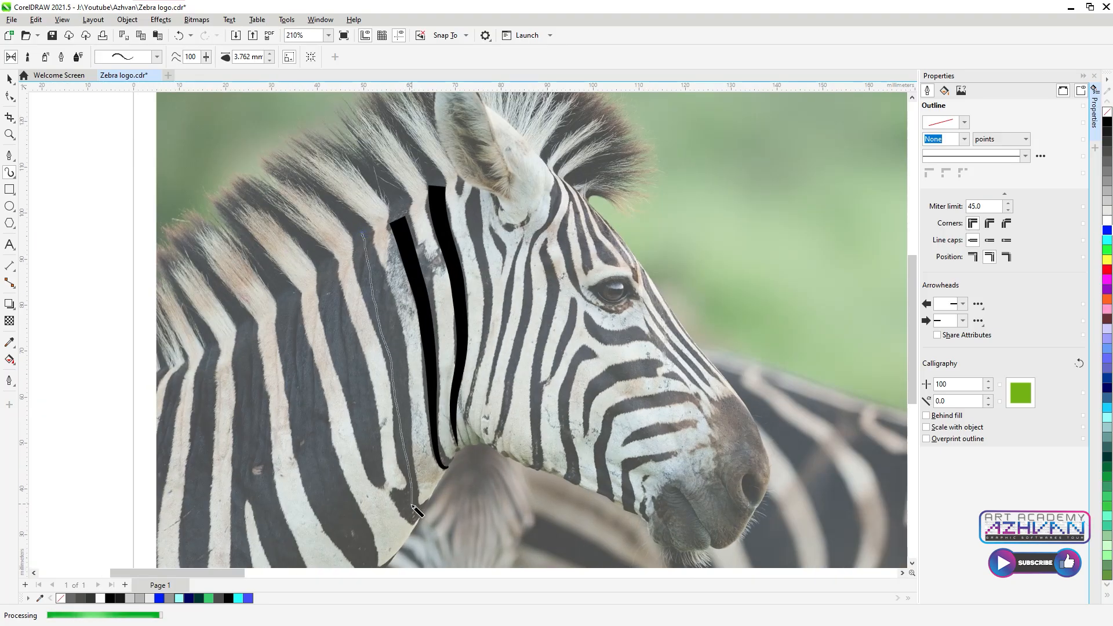
{"action": "left_click_drag", "start_coordinate": [399, 497], "coordinate": [400, 499]}
{"action": "key", "text": "ctrl+z"}
{"action": "left_click_drag", "start_coordinate": [365, 232], "coordinate": [399, 346]}
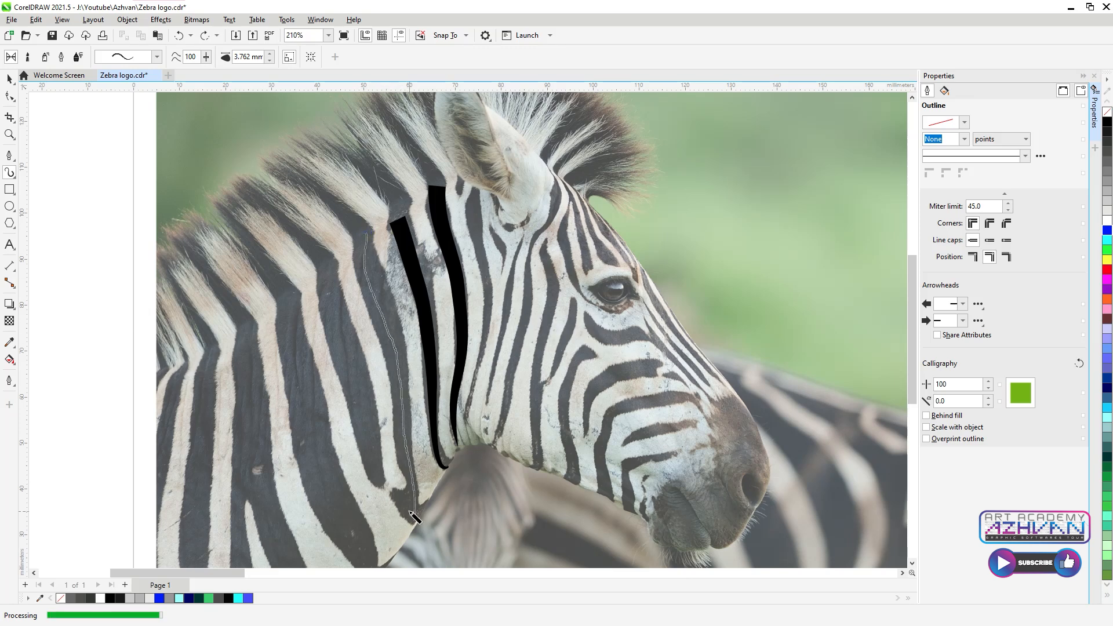
{"action": "left_click_drag", "start_coordinate": [414, 514], "coordinate": [415, 517]}
{"action": "left_click", "coordinate": [270, 53]}
{"action": "left_click", "coordinate": [270, 53]}
{"action": "left_click", "coordinate": [270, 53]}
{"action": "left_click", "coordinate": [270, 53]}
{"action": "left_click", "coordinate": [270, 53]}
{"action": "left_click_drag", "start_coordinate": [344, 450], "coordinate": [368, 393]}
{"action": "left_click_drag", "start_coordinate": [353, 210], "coordinate": [396, 372]}
{"action": "left_click_drag", "start_coordinate": [410, 427], "coordinate": [410, 429]}
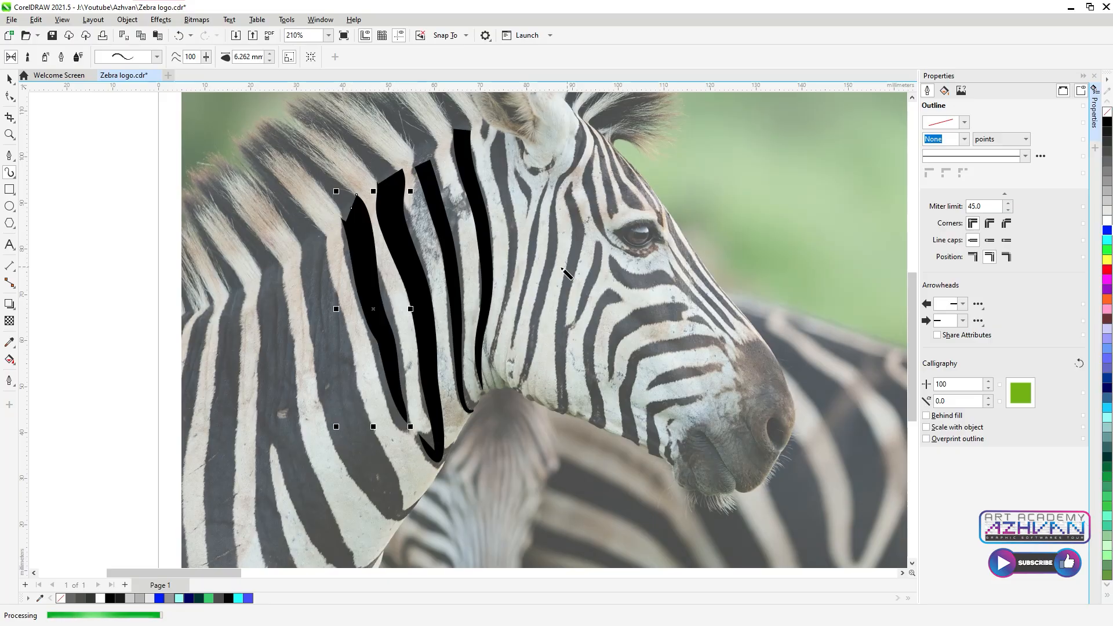
Step: Thicken strokes to 7.762 then 8.762 mm with a new preset and trace more neck stripes
{"action": "left_click", "coordinate": [270, 54]}
{"action": "left_click", "coordinate": [271, 53]}
{"action": "left_click", "coordinate": [270, 53]}
{"action": "mouse_move", "coordinate": [316, 242]}
{"action": "left_mouse_down"}
{"action": "mouse_move", "coordinate": [343, 408]}
{"action": "mouse_move", "coordinate": [398, 514]}
{"action": "mouse_move", "coordinate": [415, 508]}
{"action": "left_mouse_up"}
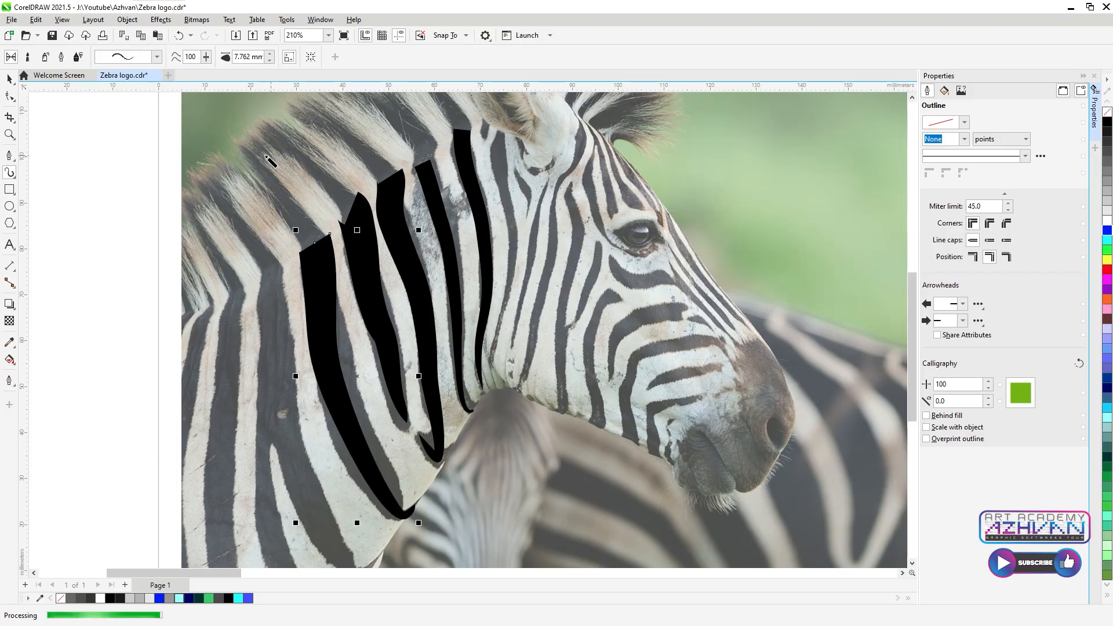
{"action": "left_click", "coordinate": [157, 56]}
{"action": "left_click", "coordinate": [140, 170]}
{"action": "left_click", "coordinate": [270, 53]}
{"action": "scroll", "coordinate": [436, 238], "scroll_direction": "down", "scroll_amount": 3}
{"action": "scroll", "coordinate": [368, 406], "scroll_direction": "up", "scroll_amount": 4}
{"action": "left_click_drag", "start_coordinate": [297, 152], "coordinate": [322, 349]}
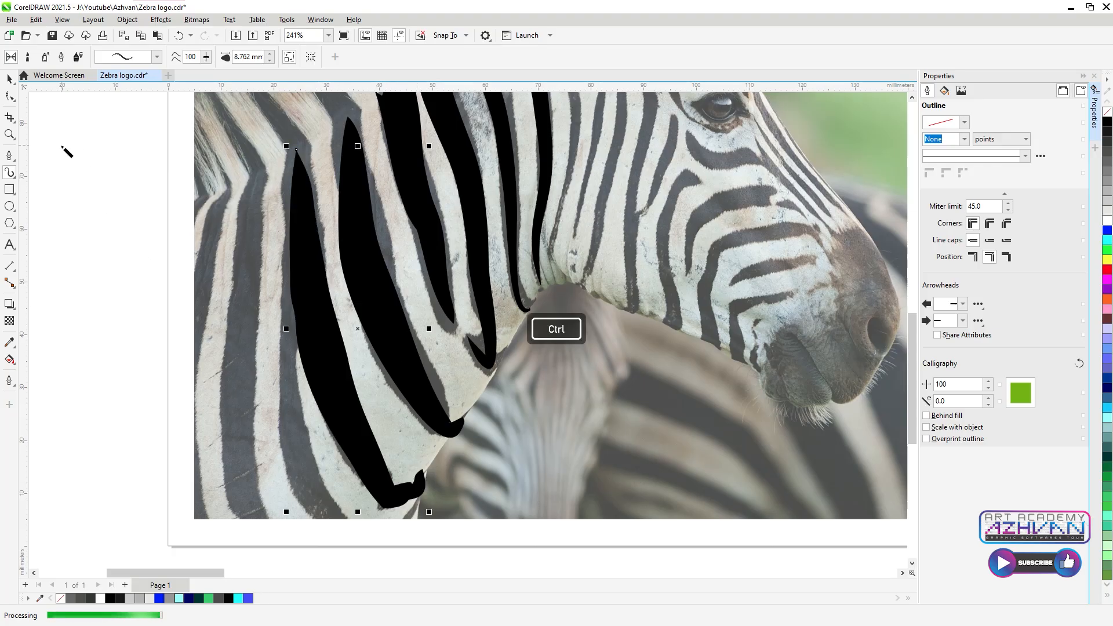
{"action": "left_click_drag", "start_coordinate": [257, 171], "coordinate": [241, 347]}
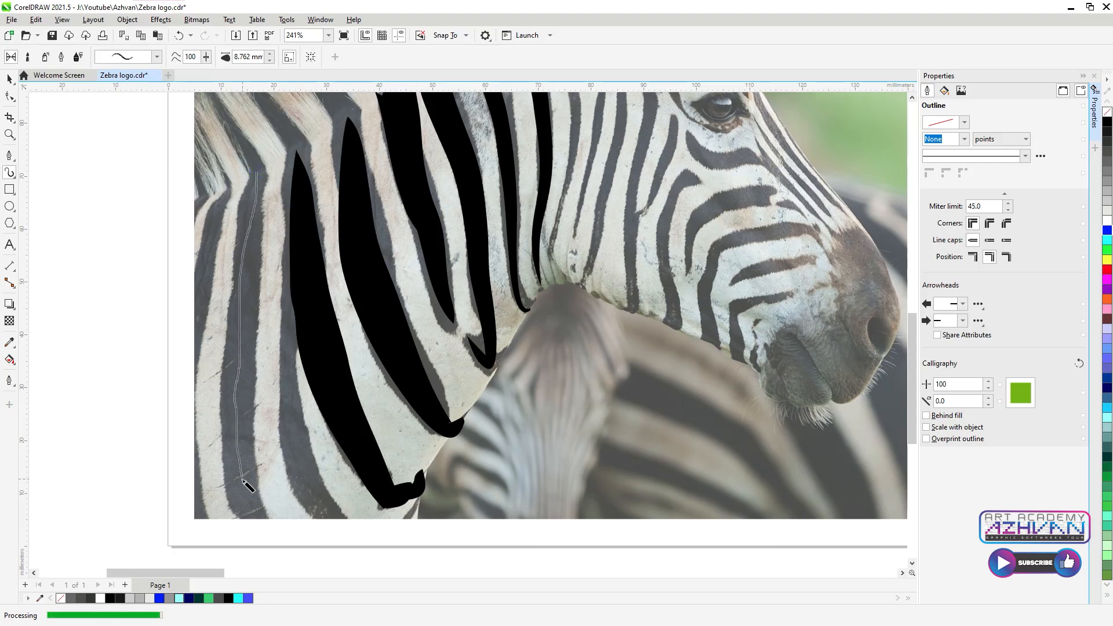
Step: Thin the stroke to 6.762 mm and trace a stripe upward from the bottom edge
{"action": "left_click", "coordinate": [270, 60]}
{"action": "left_click", "coordinate": [270, 60]}
{"action": "left_click_drag", "start_coordinate": [329, 515], "coordinate": [294, 427]}
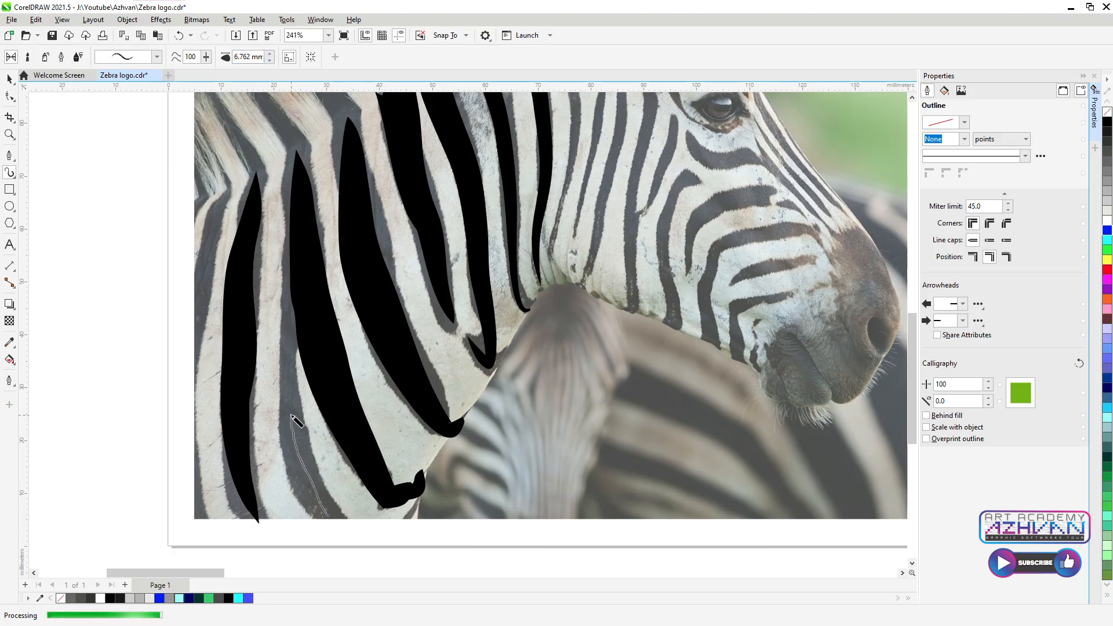
{"action": "left_click_drag", "start_coordinate": [296, 352], "coordinate": [298, 347]}
{"action": "key", "text": "ctrl+z"}
{"action": "mouse_move", "coordinate": [322, 515]}
{"action": "left_mouse_down"}
{"action": "mouse_move", "coordinate": [298, 453]}
{"action": "mouse_move", "coordinate": [292, 341]}
{"action": "left_mouse_up"}
{"action": "left_click_drag", "start_coordinate": [297, 290], "coordinate": [298, 280]}
{"action": "key", "text": "ctrl+z"}
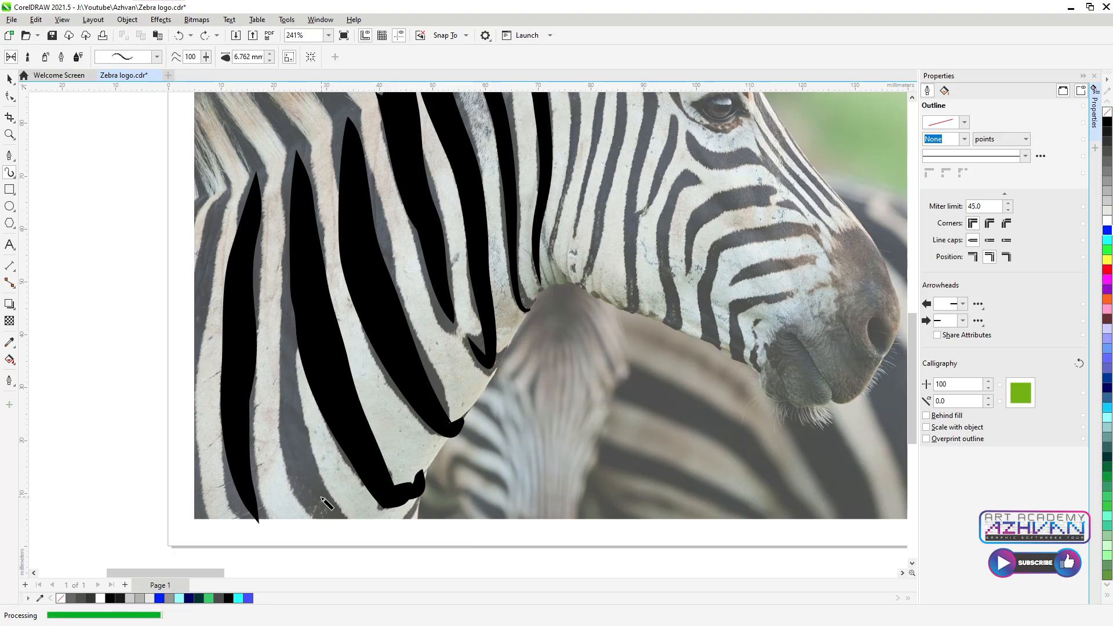
{"action": "mouse_move", "coordinate": [330, 514]}
{"action": "left_mouse_down"}
{"action": "mouse_move", "coordinate": [294, 410]}
{"action": "mouse_move", "coordinate": [297, 220]}
{"action": "left_mouse_up"}
Step: Switch to another stroke preset at 6.262 mm and paint the far-left neck stripe
{"action": "left_click", "coordinate": [269, 59]}
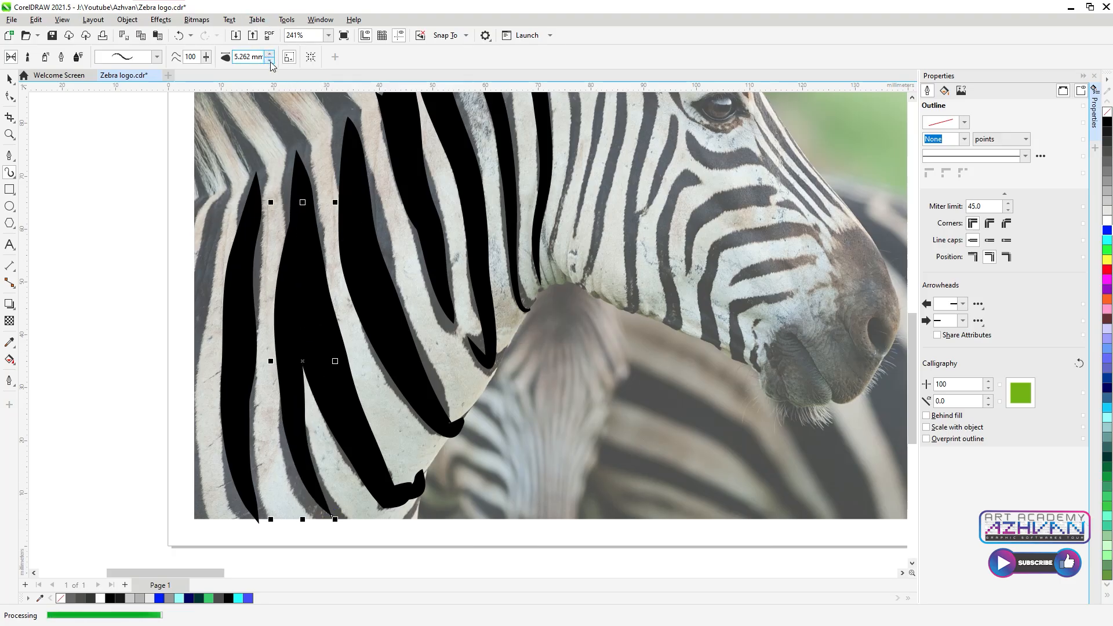
{"action": "left_click", "coordinate": [157, 56]}
{"action": "left_click", "coordinate": [136, 160]}
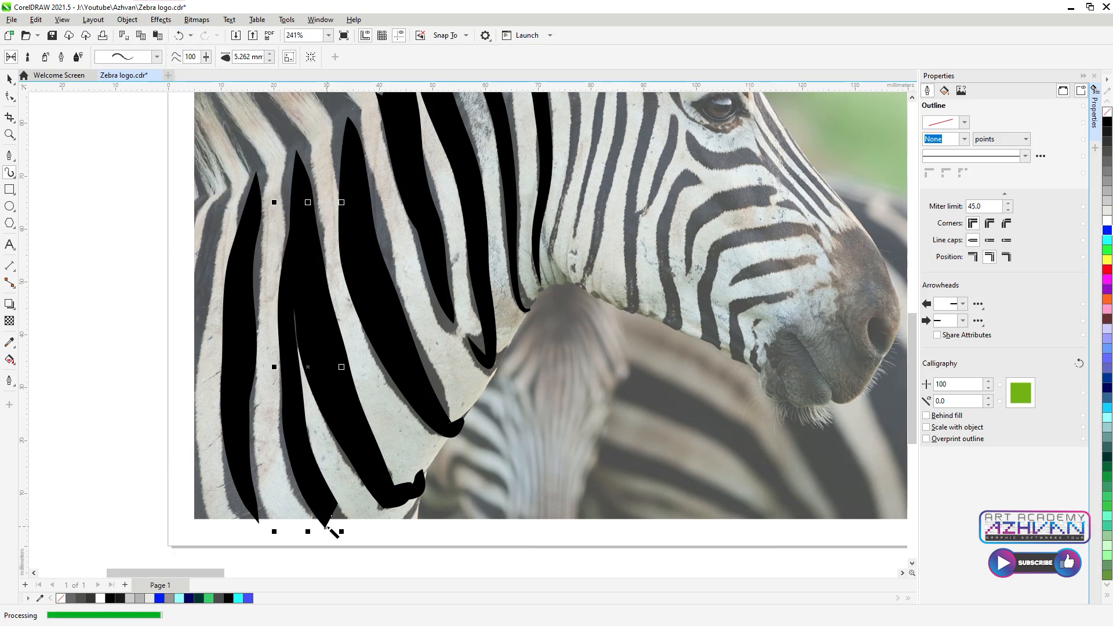
{"action": "left_click", "coordinate": [270, 54]}
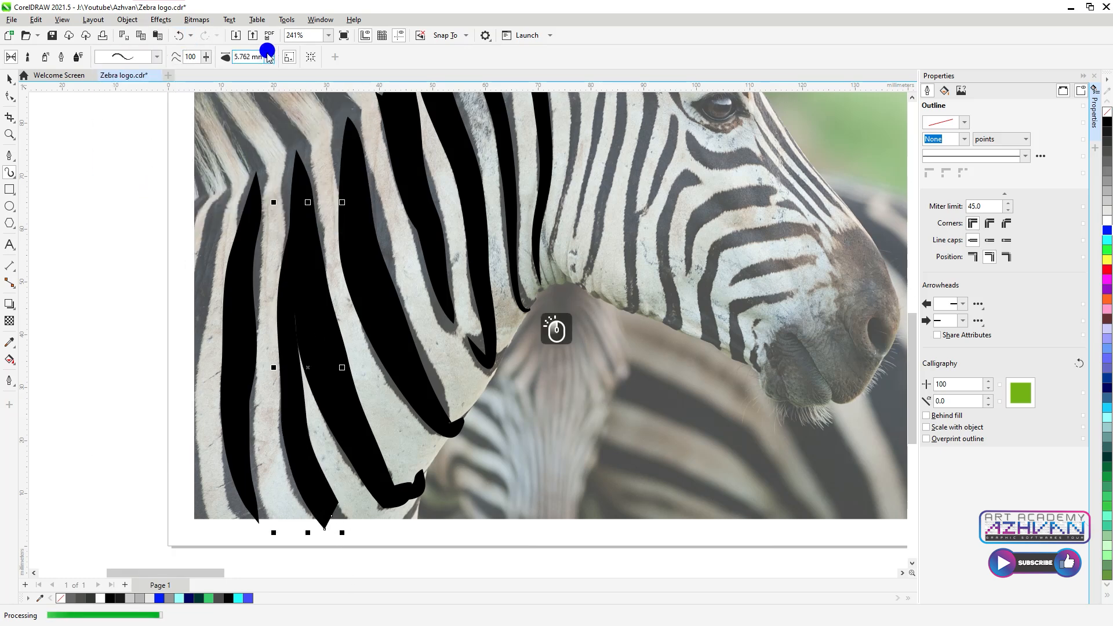
{"action": "left_click_drag", "start_coordinate": [230, 195], "coordinate": [204, 376]}
Step: Apply a tapered preset at 4.262 mm and draw a stroke at the lower left
{"action": "left_click", "coordinate": [157, 57]}
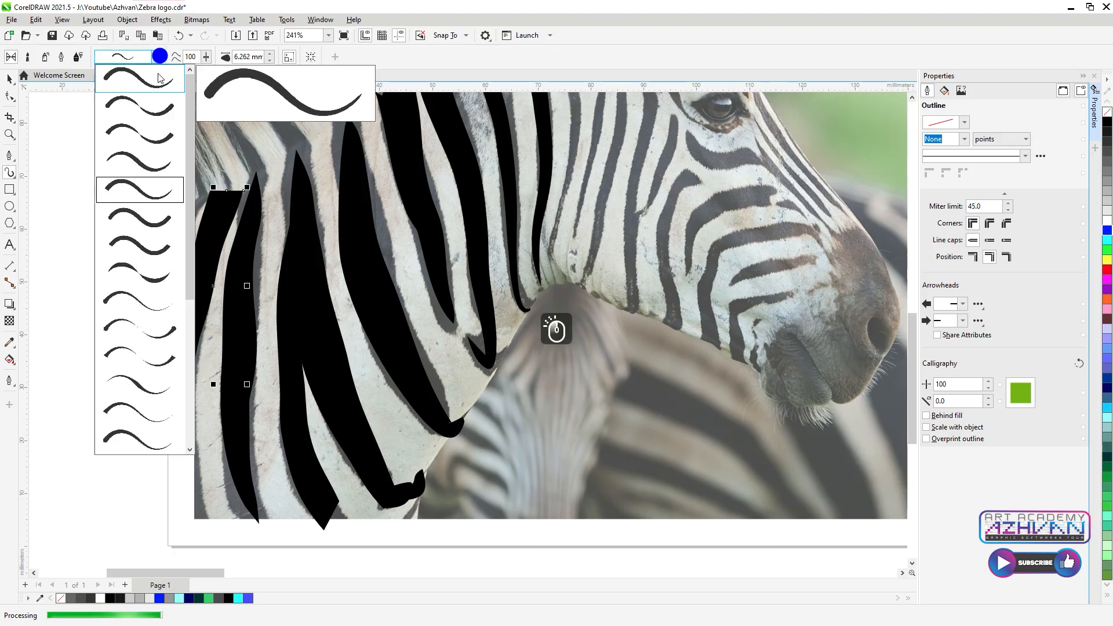
{"action": "left_click", "coordinate": [141, 161]}
{"action": "left_click", "coordinate": [269, 60]}
{"action": "left_click", "coordinate": [270, 59]}
{"action": "left_click", "coordinate": [269, 60]}
{"action": "left_click_drag", "start_coordinate": [199, 519], "coordinate": [191, 407]}
{"action": "mouse_move", "coordinate": [404, 513]}
{"action": "left_mouse_down"}
{"action": "mouse_move", "coordinate": [421, 509]}
{"action": "mouse_move", "coordinate": [433, 454]}
{"action": "left_mouse_up"}
{"action": "key", "text": "ctrl+z"}
{"action": "scroll", "coordinate": [389, 525], "scroll_direction": "up", "scroll_amount": 2}
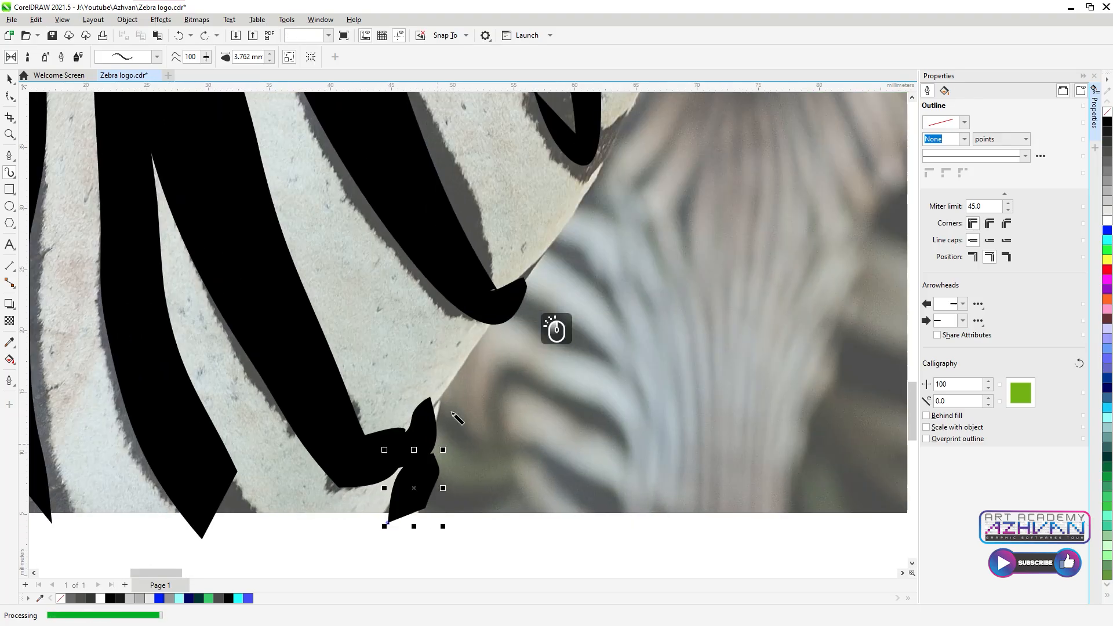
Step: Thin the stroke to 1.762 mm and trace the thin stripe behind the ear
{"action": "left_click", "coordinate": [269, 60]}
{"action": "left_click", "coordinate": [269, 60]}
{"action": "scroll", "coordinate": [385, 419], "scroll_direction": "down", "scroll_amount": 4}
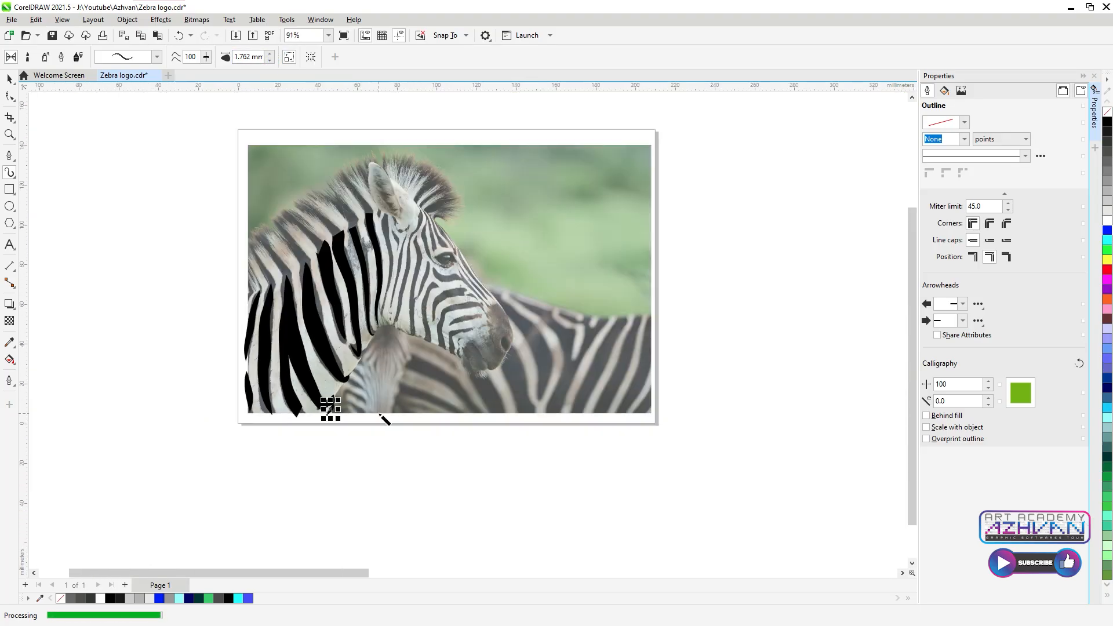
{"action": "scroll", "coordinate": [408, 221], "scroll_direction": "up", "scroll_amount": 2}
{"action": "left_click_drag", "start_coordinate": [412, 215], "coordinate": [429, 329]}
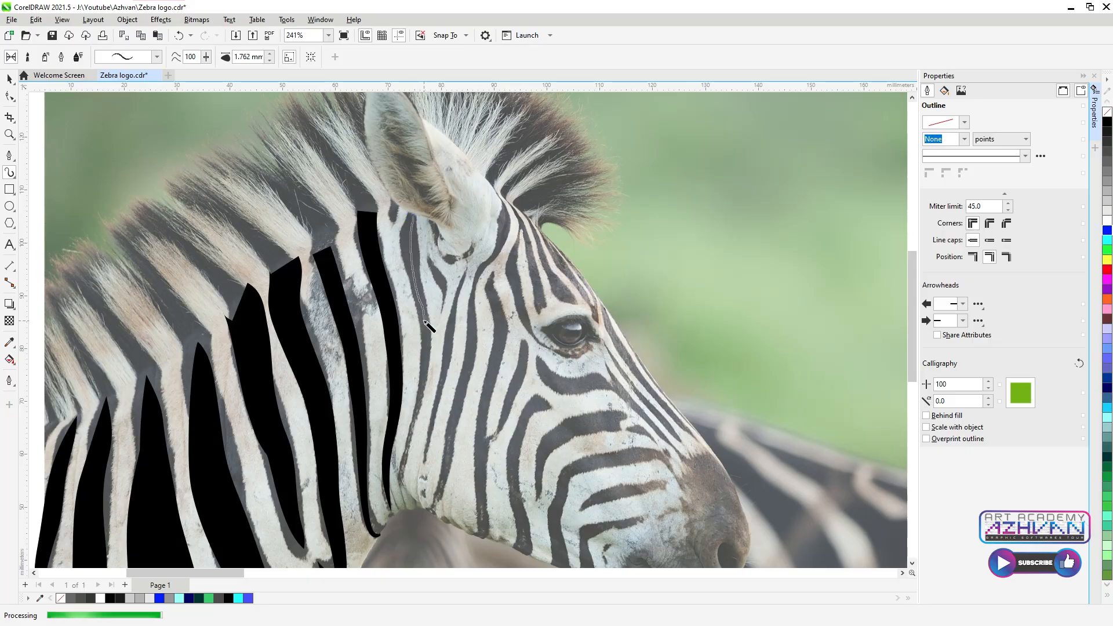
{"action": "left_click_drag", "start_coordinate": [428, 372], "coordinate": [430, 402]}
{"action": "key", "text": "ctrl+z"}
{"action": "left_click_drag", "start_coordinate": [413, 212], "coordinate": [430, 375]}
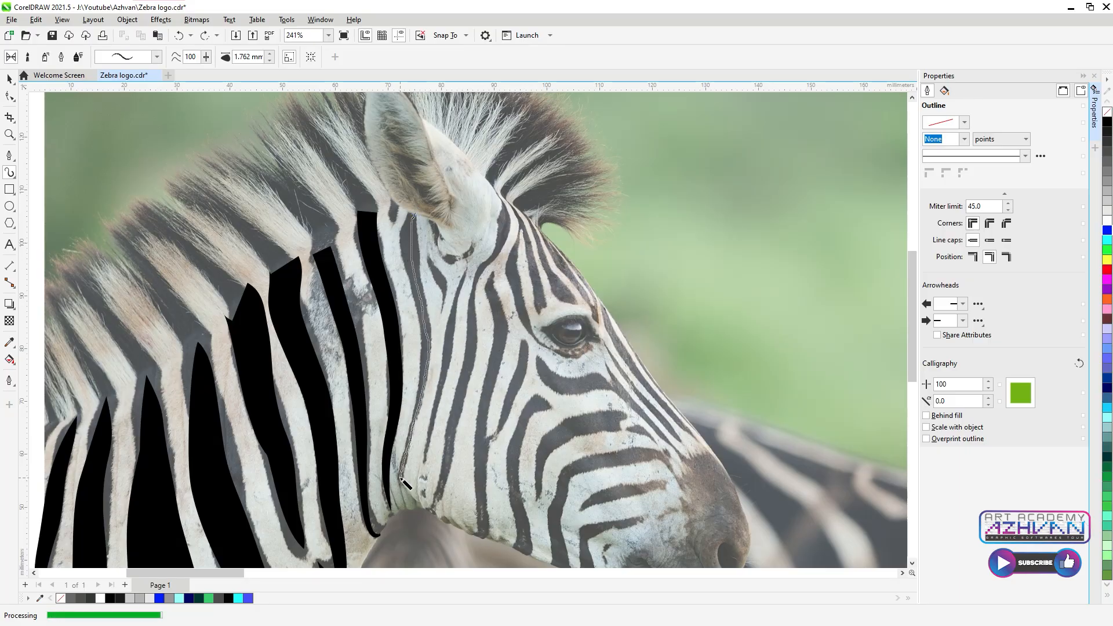
{"action": "left_click_drag", "start_coordinate": [401, 477], "coordinate": [400, 480]}
Step: Widen the stroke to 3.262 mm and trace a stripe from behind the eye to below the ear
{"action": "left_click", "coordinate": [157, 56]}
{"action": "left_click", "coordinate": [149, 193]}
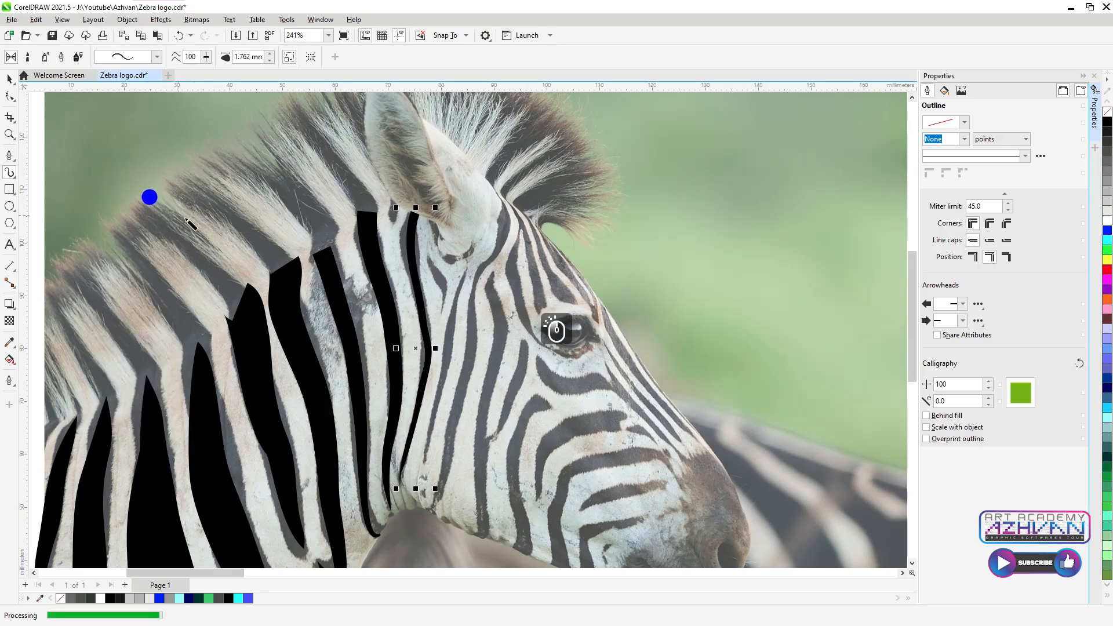
{"action": "left_click", "coordinate": [268, 52]}
{"action": "left_click", "coordinate": [269, 53]}
{"action": "left_click", "coordinate": [270, 53]}
{"action": "left_click", "coordinate": [269, 53]}
{"action": "scroll", "coordinate": [348, 150], "scroll_direction": "down", "scroll_amount": 1}
{"action": "scroll", "coordinate": [415, 374], "scroll_direction": "up", "scroll_amount": 2}
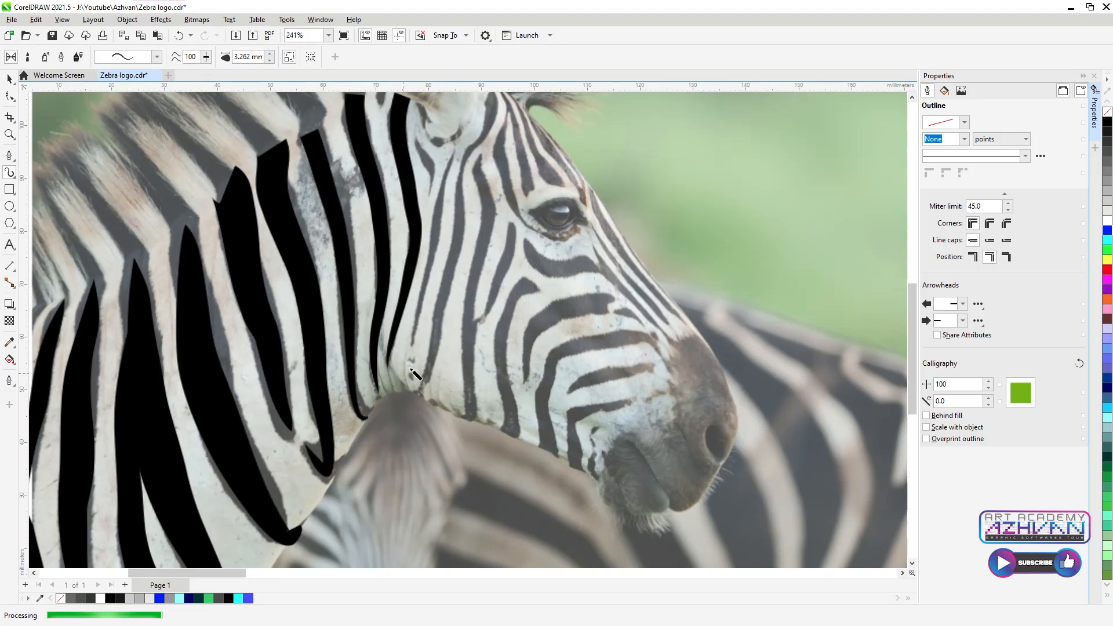
{"action": "scroll", "coordinate": [413, 302], "scroll_direction": "down", "scroll_amount": 2}
{"action": "scroll", "coordinate": [393, 260], "scroll_direction": "up", "scroll_amount": 2}
{"action": "left_click_drag", "start_coordinate": [449, 175], "coordinate": [430, 273]}
{"action": "left_click_drag", "start_coordinate": [414, 348], "coordinate": [393, 381]}
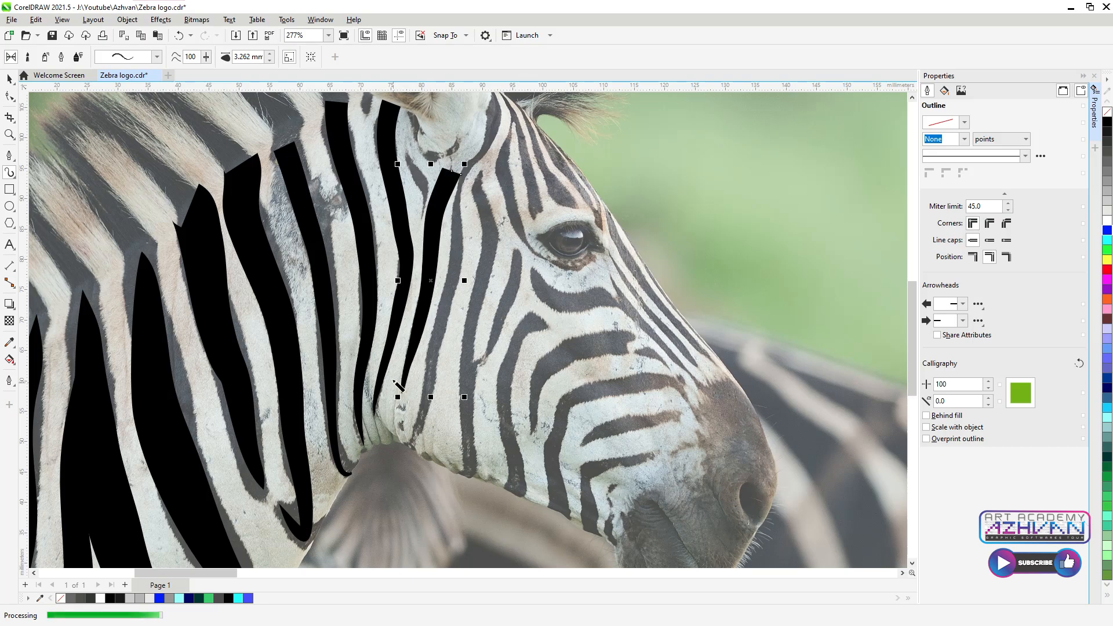
Step: Use a different preset at 2.262 mm to trace a stripe from ear to throat and a cheek stripe
{"action": "left_click", "coordinate": [157, 56]}
{"action": "left_click", "coordinate": [148, 158]}
{"action": "left_click", "coordinate": [270, 60]}
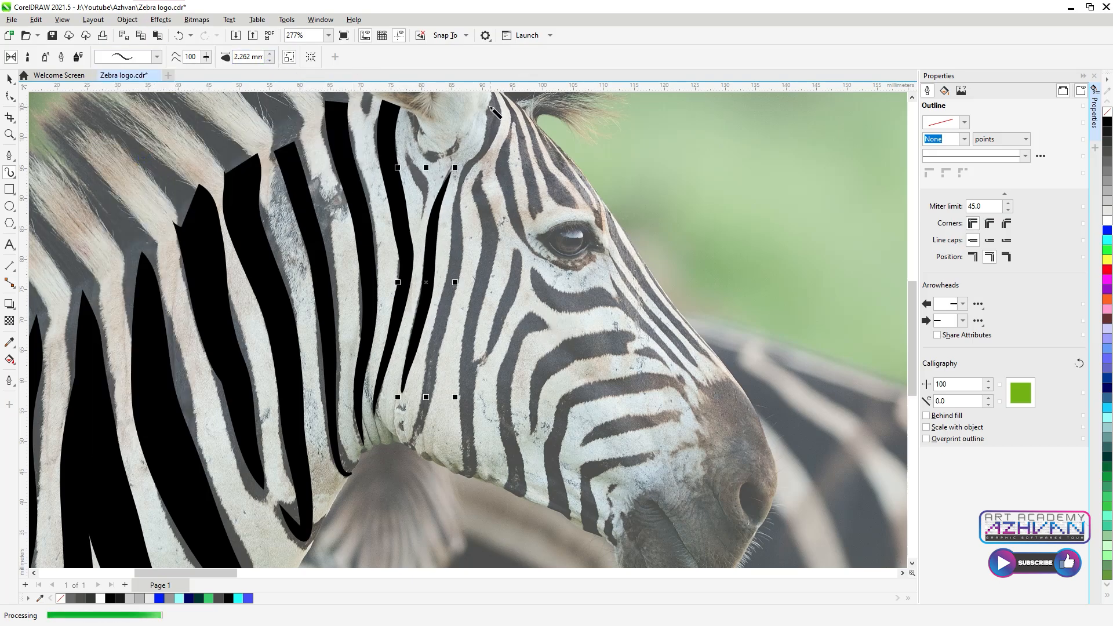
{"action": "scroll", "coordinate": [449, 237], "scroll_direction": "down", "scroll_amount": 2}
{"action": "mouse_move", "coordinate": [475, 114]}
{"action": "left_mouse_down"}
{"action": "mouse_move", "coordinate": [488, 150]}
{"action": "mouse_move", "coordinate": [467, 187]}
{"action": "left_mouse_up"}
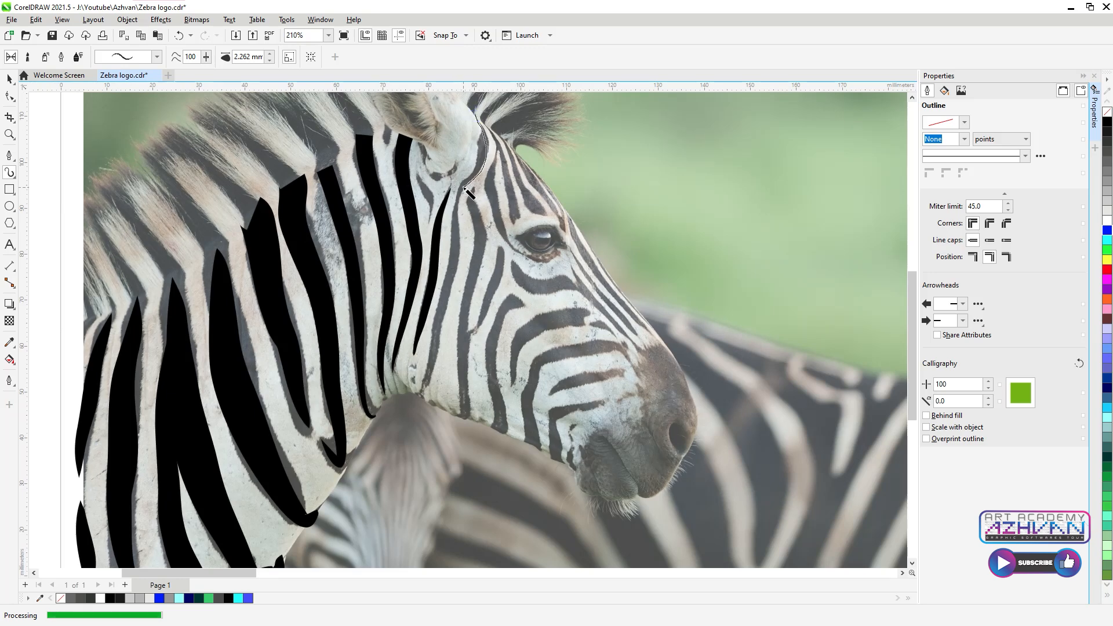
{"action": "left_click_drag", "start_coordinate": [430, 356], "coordinate": [410, 397]}
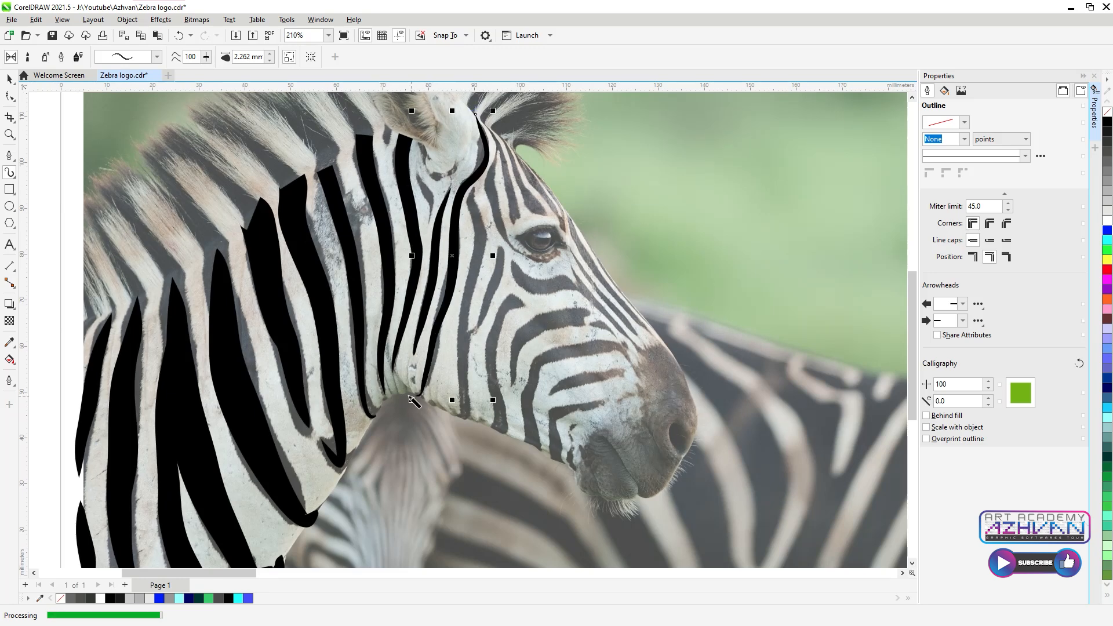
{"action": "scroll", "coordinate": [461, 205], "scroll_direction": "down", "scroll_amount": 1}
{"action": "mouse_move", "coordinate": [467, 179]}
{"action": "left_mouse_down"}
{"action": "mouse_move", "coordinate": [468, 240]}
{"action": "mouse_move", "coordinate": [461, 302]}
{"action": "left_mouse_up"}
{"action": "left_click_drag", "start_coordinate": [466, 375], "coordinate": [466, 377]}
{"action": "scroll", "coordinate": [469, 301], "scroll_direction": "up", "scroll_amount": 3}
Step: Draw a stripe down the cheek, try a blunt preset, then delete it
{"action": "mouse_move", "coordinate": [500, 194]}
{"action": "left_mouse_down"}
{"action": "mouse_move", "coordinate": [490, 261]}
{"action": "mouse_move", "coordinate": [463, 305]}
{"action": "left_mouse_up"}
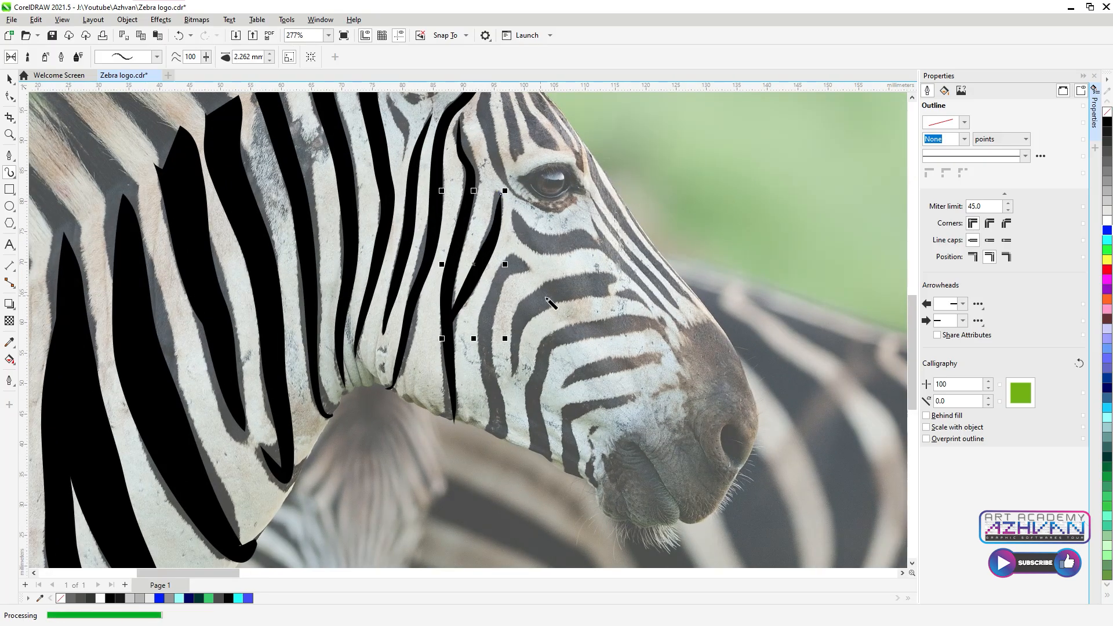
{"action": "left_click", "coordinate": [531, 270]}
{"action": "left_click_drag", "start_coordinate": [491, 317], "coordinate": [494, 442]}
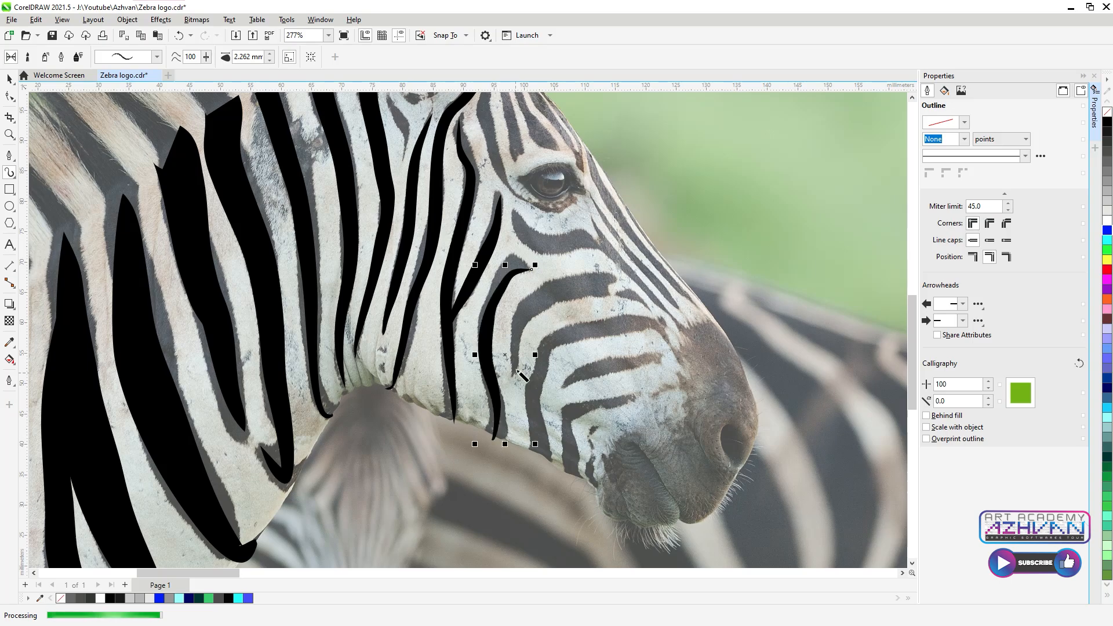
{"action": "left_click", "coordinate": [157, 57]}
{"action": "left_click", "coordinate": [129, 185]}
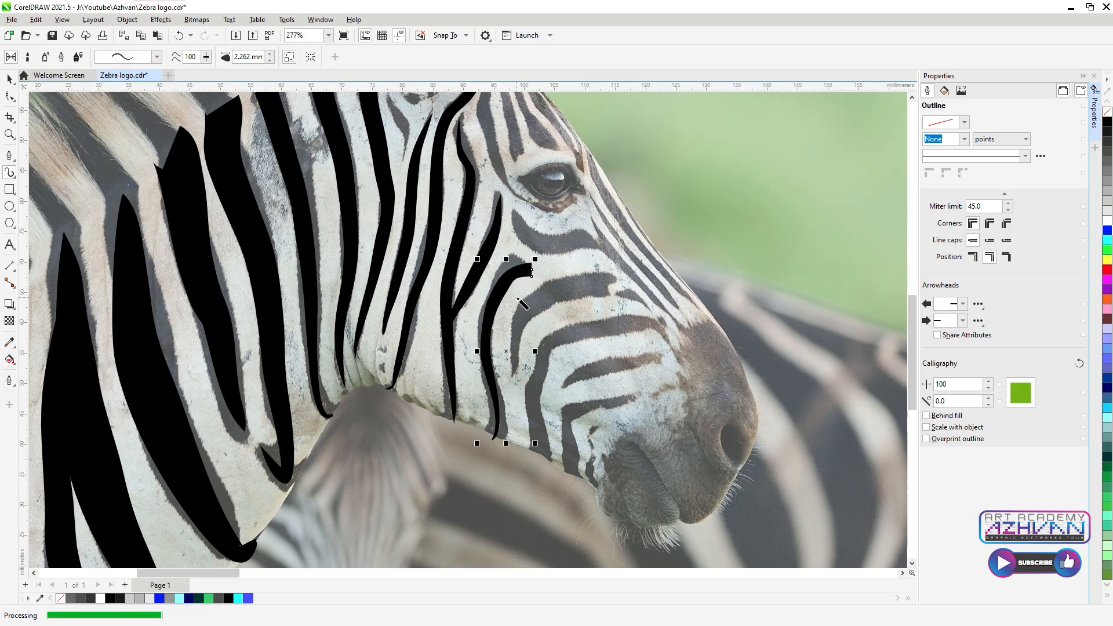
{"action": "key", "text": "ctrl+z"}
{"action": "key", "text": "Delete"}
Step: Redraw the cheek stripe upward from the jaw and thicken it to 3.262 mm
{"action": "left_click_drag", "start_coordinate": [496, 433], "coordinate": [484, 340]}
{"action": "left_click_drag", "start_coordinate": [526, 271], "coordinate": [525, 270]}
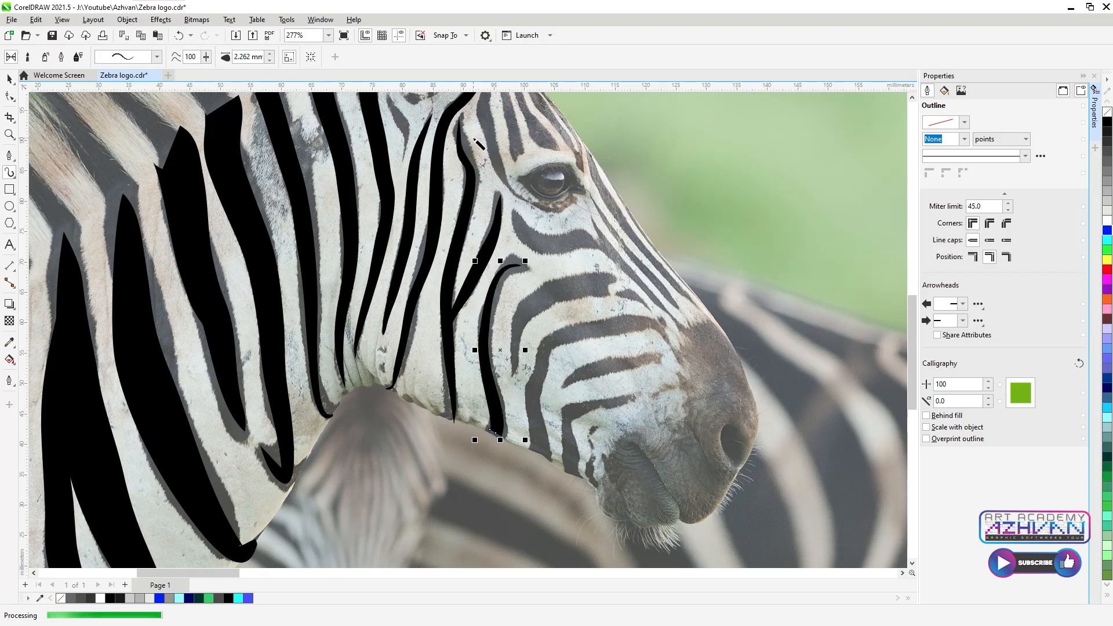
{"action": "left_click", "coordinate": [270, 54]}
{"action": "left_click", "coordinate": [271, 54]}
{"action": "scroll", "coordinate": [539, 282], "scroll_direction": "up", "scroll_amount": 2}
{"action": "mouse_move", "coordinate": [489, 150]}
{"action": "left_mouse_down"}
{"action": "mouse_move", "coordinate": [552, 190]}
{"action": "mouse_move", "coordinate": [496, 154]}
{"action": "mouse_move", "coordinate": [531, 208]}
{"action": "mouse_move", "coordinate": [671, 219]}
{"action": "left_mouse_up"}
{"action": "key", "text": "ctrl+z"}
Step: Draw a long tapered diagonal stripe down from the eye, thinned to 1.762 mm
{"action": "left_click", "coordinate": [156, 56]}
{"action": "left_click", "coordinate": [145, 167]}
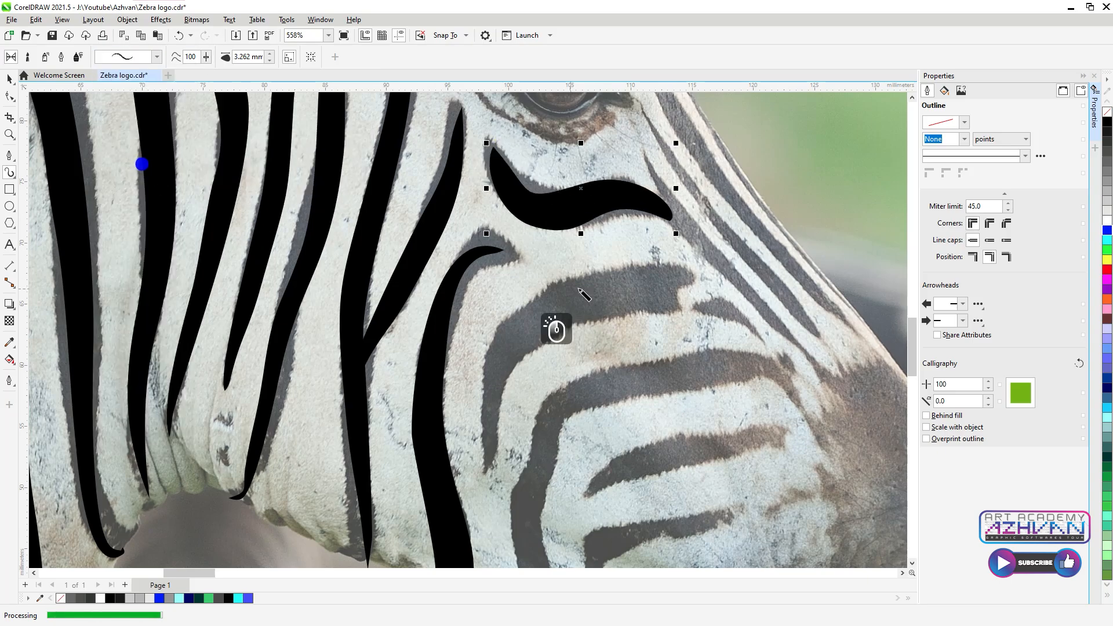
{"action": "left_click_drag", "start_coordinate": [811, 355], "coordinate": [722, 257]}
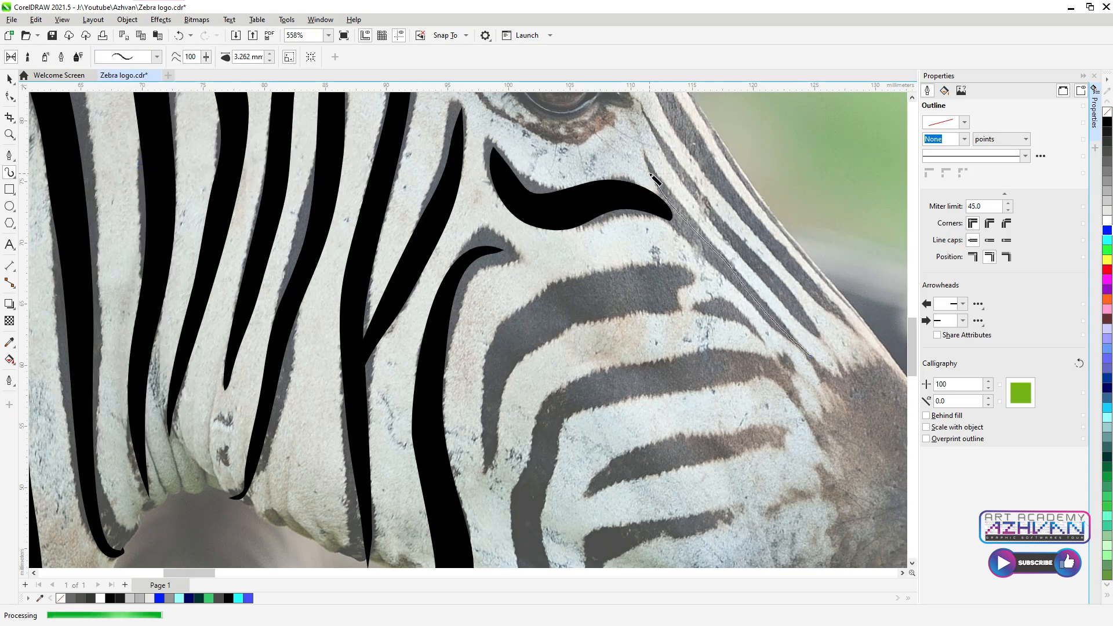
{"action": "left_click_drag", "start_coordinate": [650, 174], "coordinate": [636, 132]}
{"action": "left_click", "coordinate": [270, 60]}
{"action": "left_click", "coordinate": [270, 60]}
{"action": "left_click", "coordinate": [270, 60]}
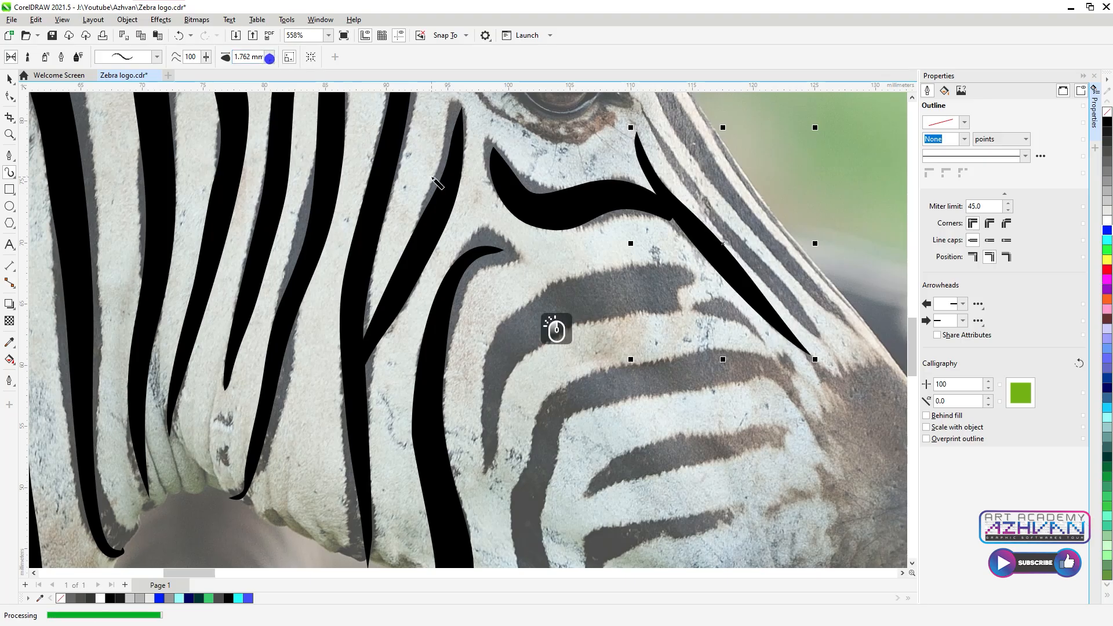
Step: Trace the curved cheek stripe with a new preset and set it to 4.262 mm
{"action": "mouse_move", "coordinate": [486, 467]}
{"action": "left_mouse_down"}
{"action": "mouse_move", "coordinate": [494, 380]}
{"action": "mouse_move", "coordinate": [524, 323]}
{"action": "left_mouse_up"}
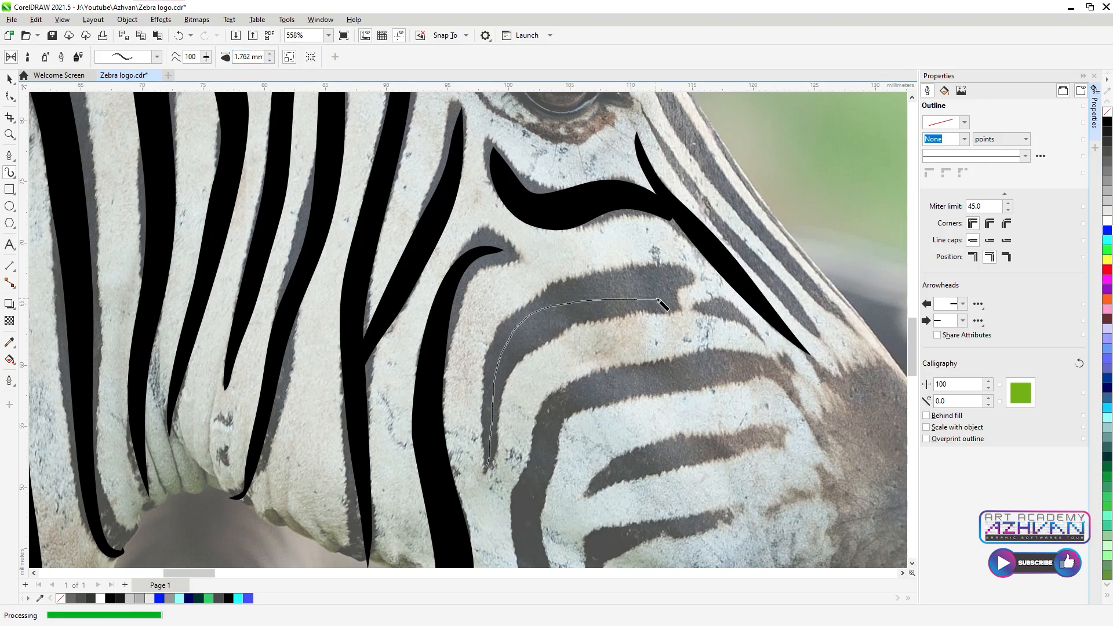
{"action": "left_click_drag", "start_coordinate": [658, 299], "coordinate": [673, 298]}
{"action": "left_click", "coordinate": [150, 56]}
{"action": "left_click", "coordinate": [142, 186]}
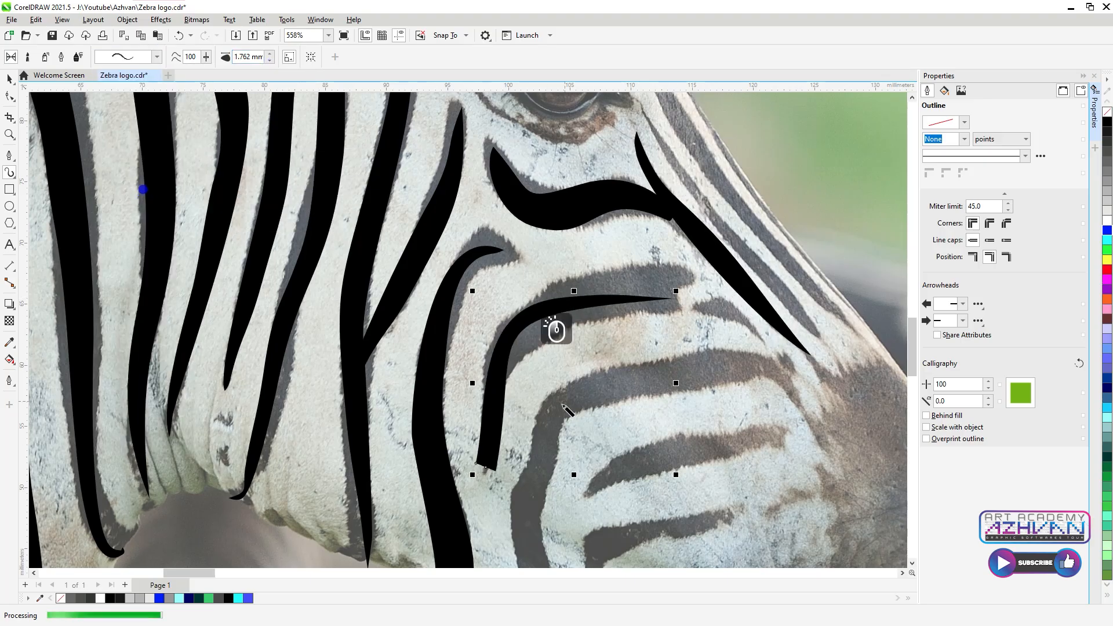
{"action": "key", "text": "Delete"}
{"action": "mouse_move", "coordinate": [676, 286]}
{"action": "left_mouse_down"}
{"action": "mouse_move", "coordinate": [628, 291]}
{"action": "mouse_move", "coordinate": [532, 339]}
{"action": "mouse_move", "coordinate": [486, 463]}
{"action": "left_mouse_up"}
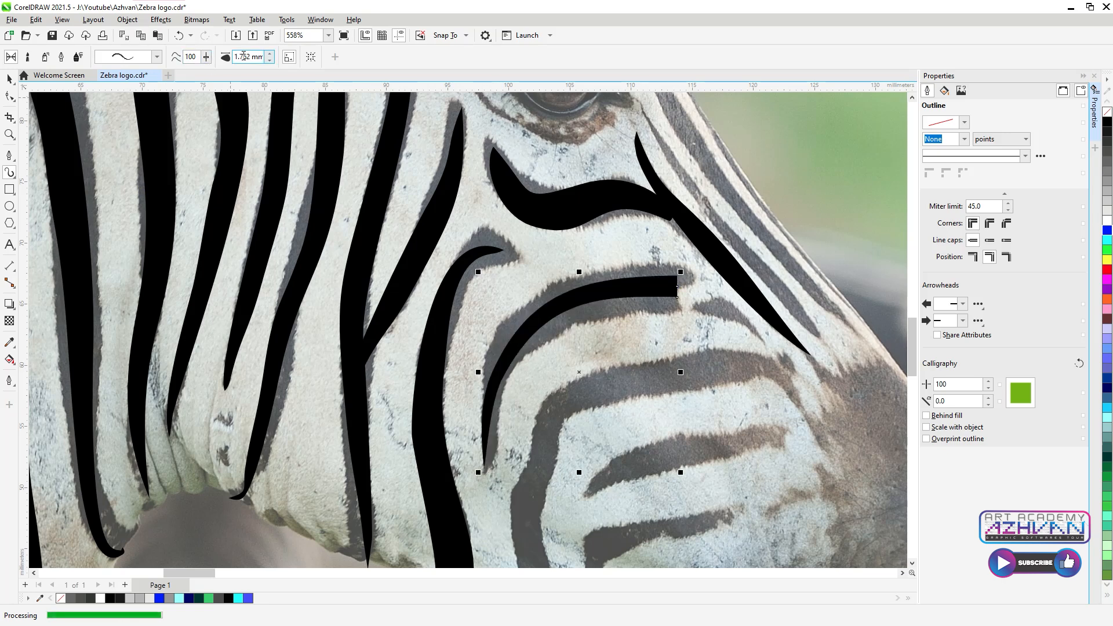
{"action": "left_click", "coordinate": [270, 53]}
{"action": "left_click", "coordinate": [697, 303]}
Step: Add a short 1.762 mm stripe to the right of the cheek stripe
{"action": "left_click_drag", "start_coordinate": [698, 303], "coordinate": [768, 340]}
{"action": "key", "text": "Delete"}
{"action": "left_click_drag", "start_coordinate": [703, 307], "coordinate": [770, 342]}
{"action": "left_click", "coordinate": [270, 61]}
{"action": "scroll", "coordinate": [390, 136], "scroll_direction": "down", "scroll_amount": 2}
{"action": "scroll", "coordinate": [388, 258], "scroll_direction": "up", "scroll_amount": 2}
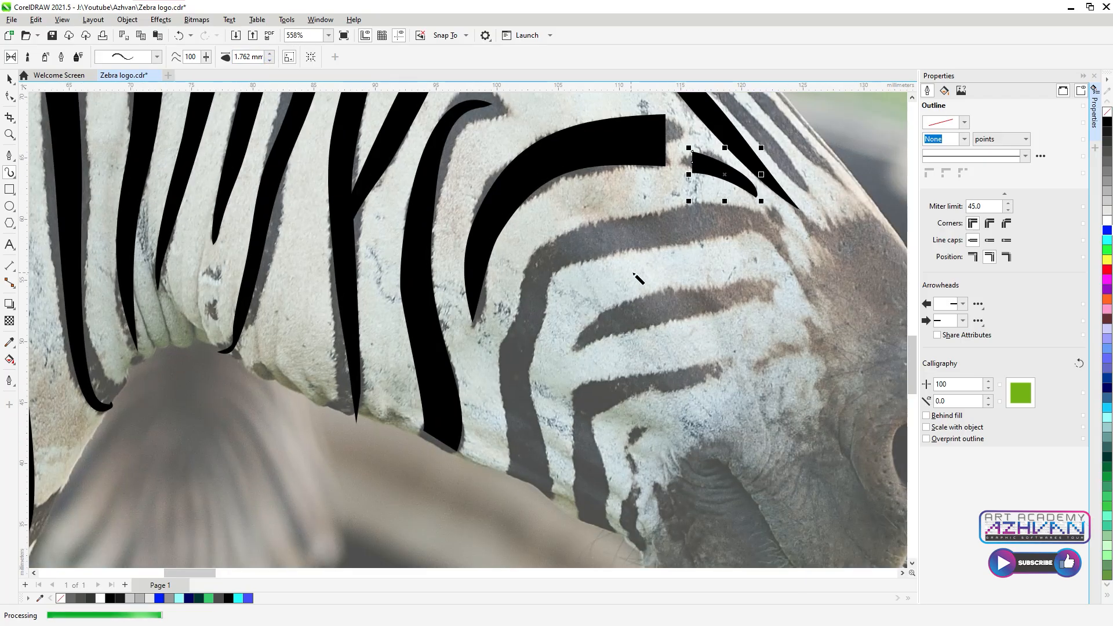
Step: Trace the arched muzzle stripe at 3.762 mm and an angled stripe below at 2.762 mm
{"action": "mouse_move", "coordinate": [530, 481]}
{"action": "left_mouse_down"}
{"action": "mouse_move", "coordinate": [520, 369]}
{"action": "mouse_move", "coordinate": [547, 268]}
{"action": "left_mouse_up"}
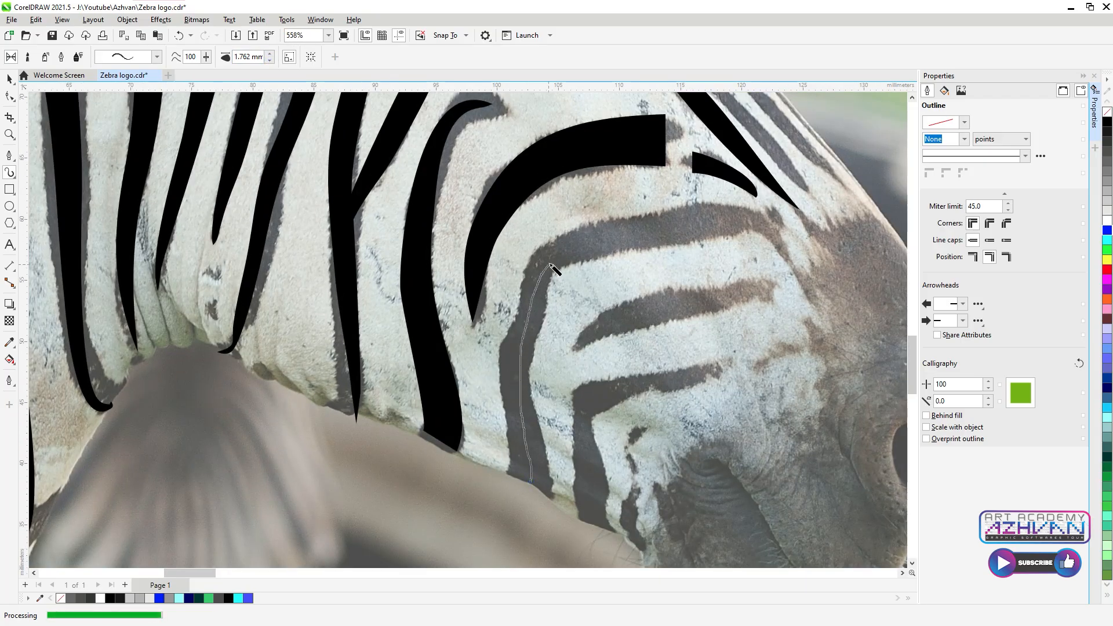
{"action": "left_click_drag", "start_coordinate": [771, 236], "coordinate": [791, 266]}
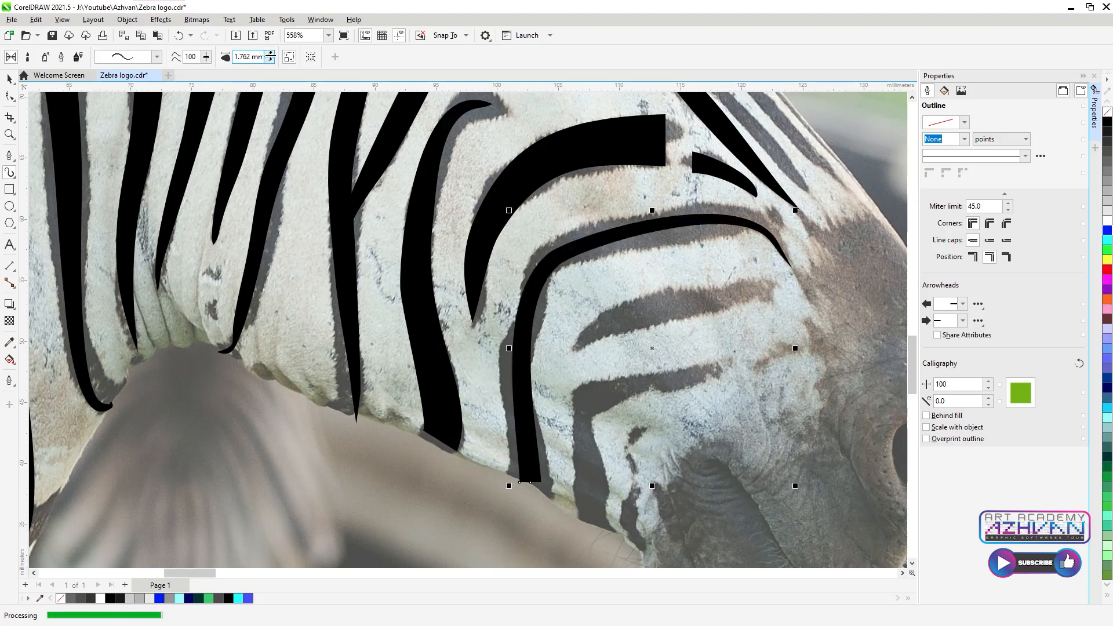
{"action": "left_click", "coordinate": [271, 53]}
{"action": "mouse_move", "coordinate": [597, 525]}
{"action": "left_mouse_down"}
{"action": "mouse_move", "coordinate": [583, 397]}
{"action": "mouse_move", "coordinate": [742, 364]}
{"action": "left_mouse_up"}
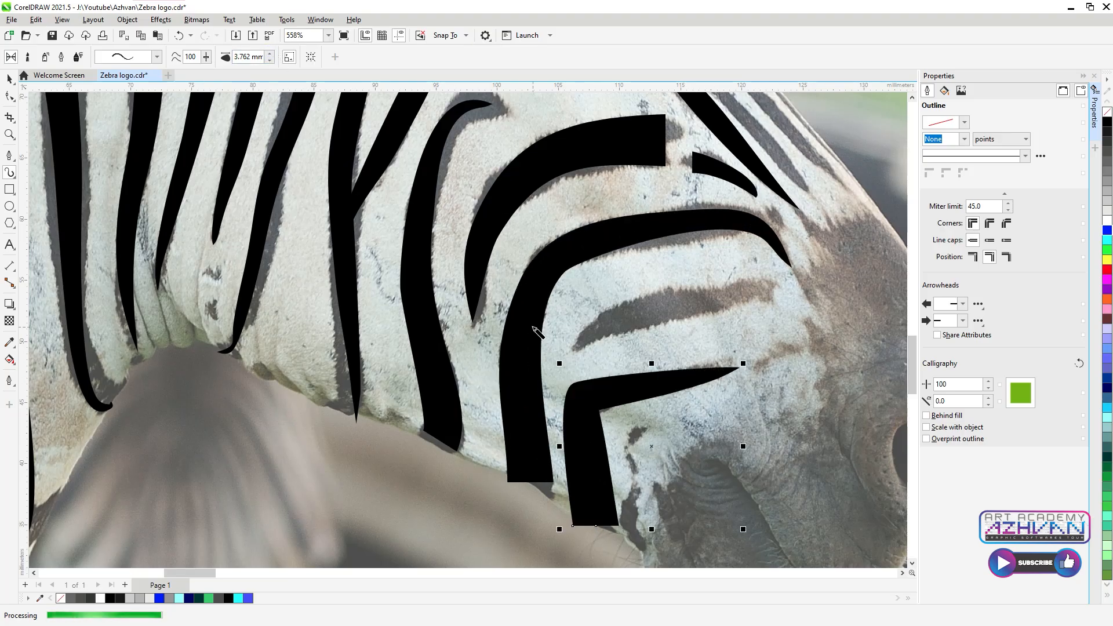
{"action": "left_click", "coordinate": [270, 60]}
Step: Draw a square-ended stripe between the arched muzzle stripes
{"action": "mouse_move", "coordinate": [779, 296]}
{"action": "left_mouse_down"}
{"action": "mouse_move", "coordinate": [772, 288]}
{"action": "mouse_move", "coordinate": [571, 352]}
{"action": "left_mouse_up"}
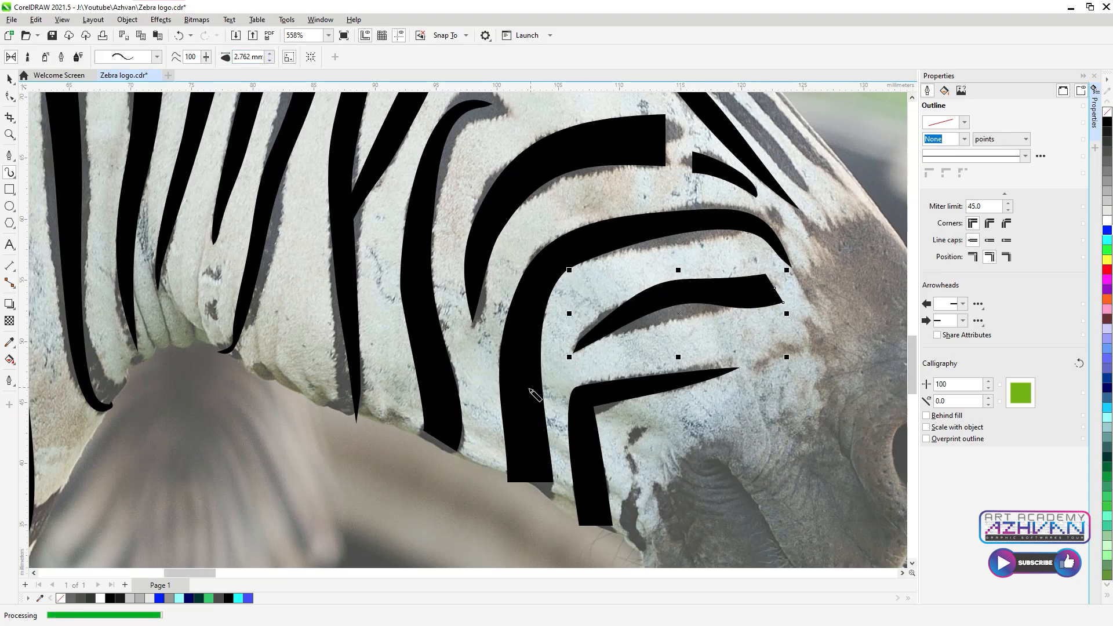
{"action": "key", "text": "ctrl+z"}
{"action": "left_click_drag", "start_coordinate": [773, 290], "coordinate": [573, 351]}
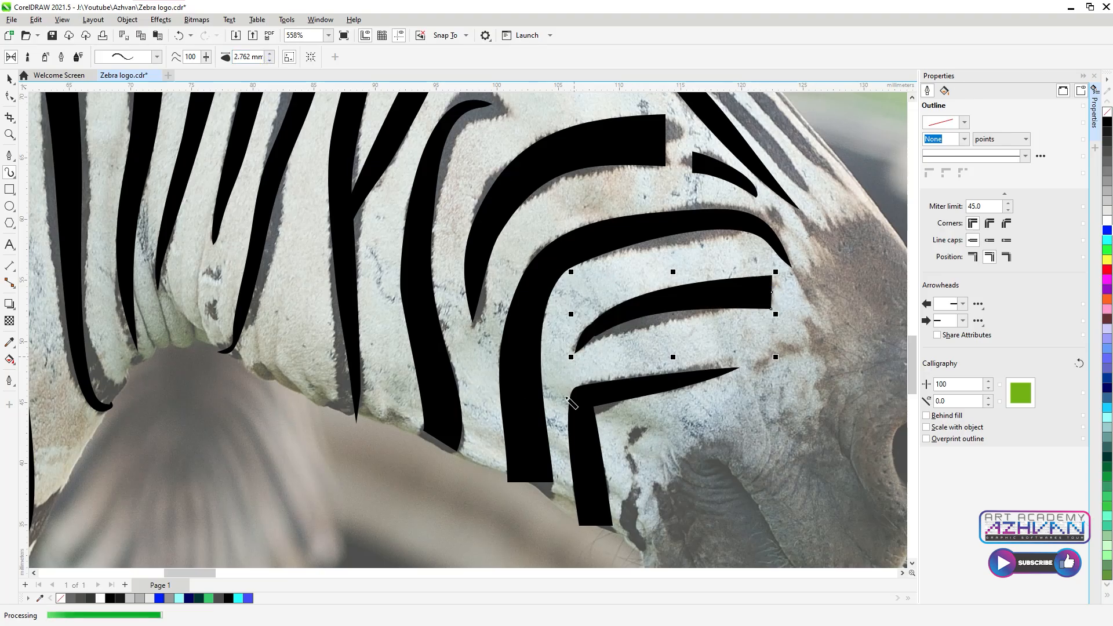
{"action": "scroll", "coordinate": [616, 273], "scroll_direction": "down", "scroll_amount": 3}
{"action": "scroll", "coordinate": [645, 183], "scroll_direction": "up", "scroll_amount": 4}
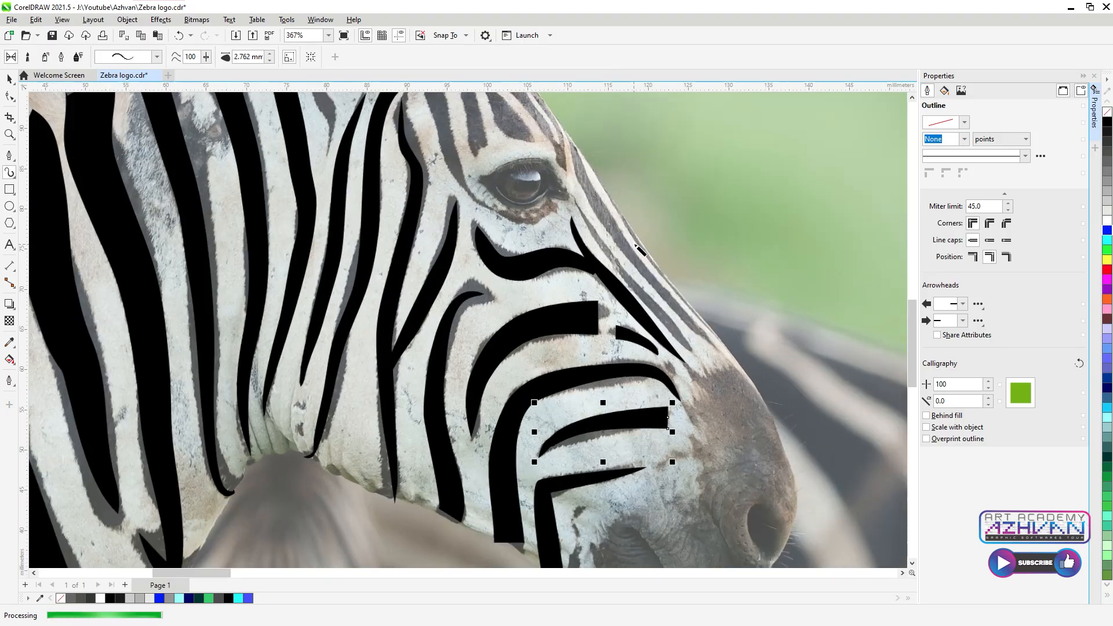
Step: Draw a tapered stripe along the nose bridge from nose to eye, 1.262 mm wide
{"action": "left_click_drag", "start_coordinate": [719, 397], "coordinate": [658, 319]}
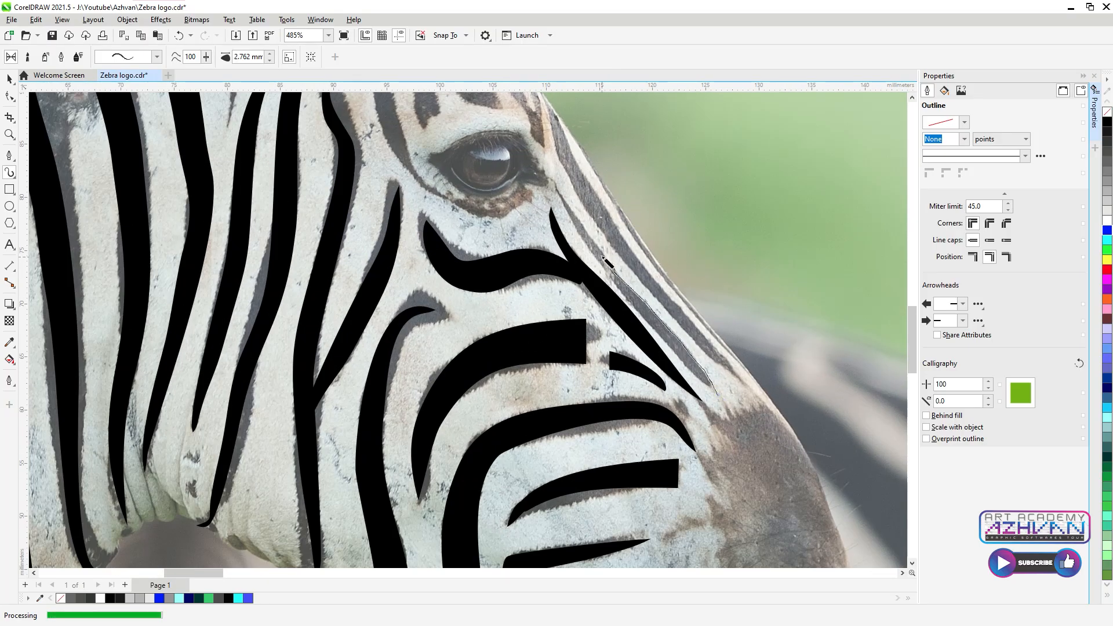
{"action": "left_click_drag", "start_coordinate": [567, 198], "coordinate": [545, 174]}
{"action": "left_click", "coordinate": [157, 57]}
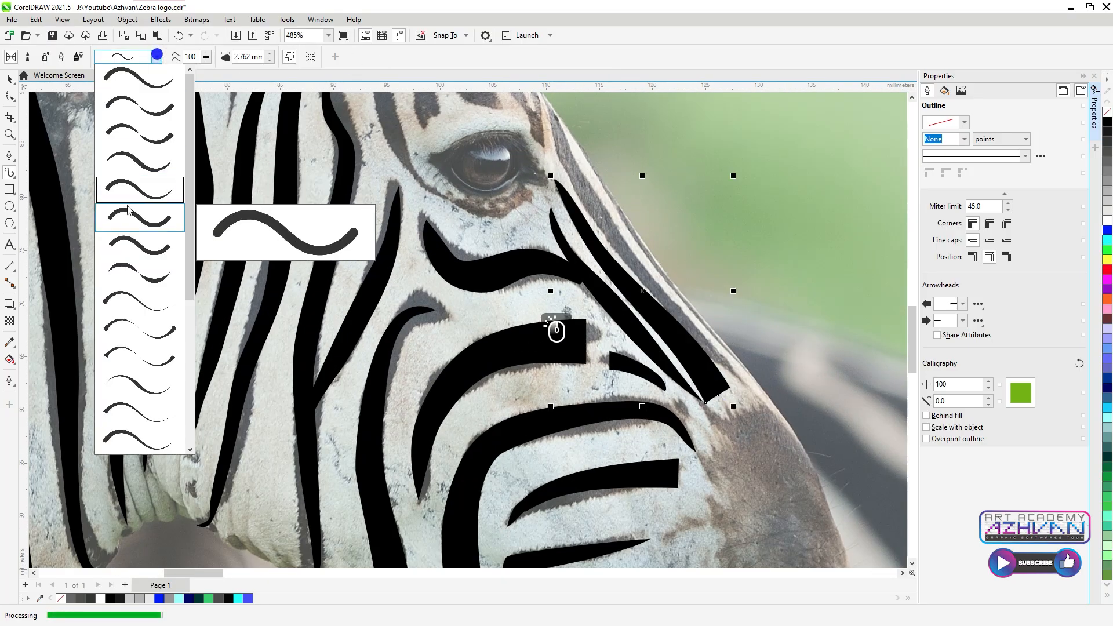
{"action": "left_click", "coordinate": [138, 162]}
{"action": "left_click", "coordinate": [269, 60]}
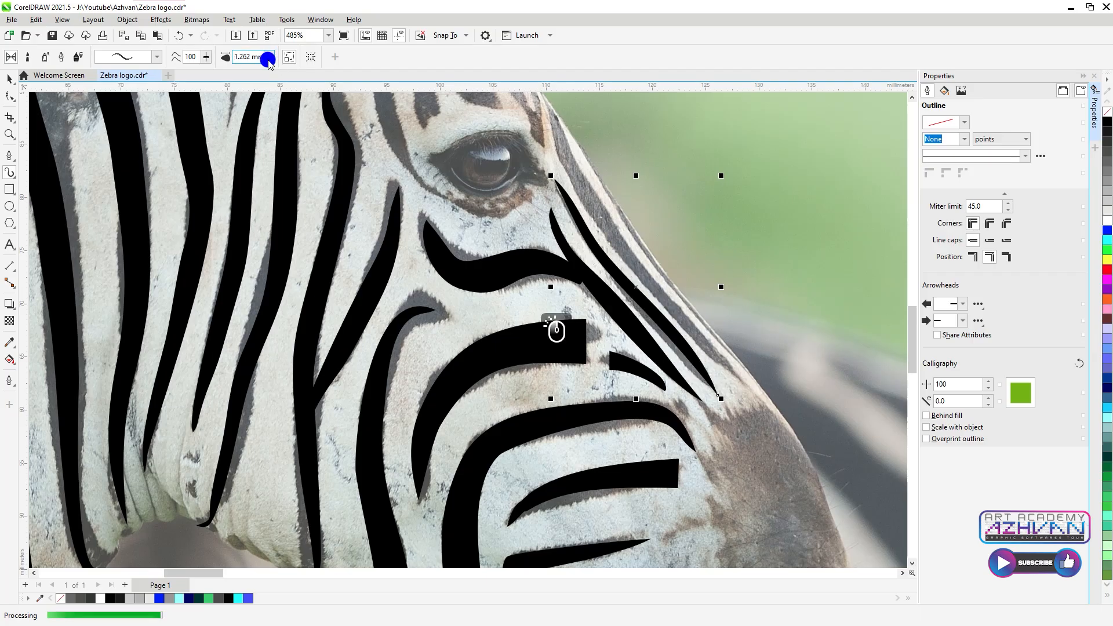
{"action": "scroll", "coordinate": [557, 330], "scroll_direction": "up", "scroll_amount": 3}
Step: Nudge the nose stripe slightly left and down with the Pick tool
{"action": "key", "text": "space"}
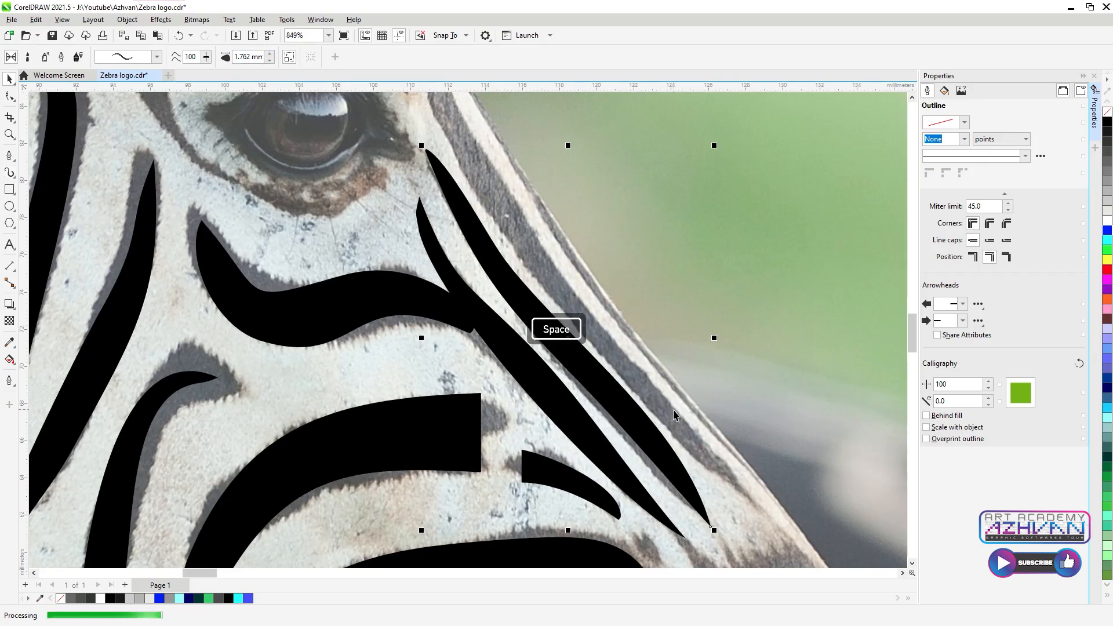
{"action": "left_click_drag", "start_coordinate": [586, 379], "coordinate": [583, 385]}
{"action": "left_click", "coordinate": [10, 172]}
{"action": "scroll", "coordinate": [557, 329], "scroll_direction": "down", "scroll_amount": 2}
Step: Add two long stripes along the nose and face edge, thinning the last to 0.762 mm
{"action": "left_click_drag", "start_coordinate": [741, 495], "coordinate": [610, 352]}
{"action": "left_click_drag", "start_coordinate": [542, 246], "coordinate": [526, 192]}
{"action": "scroll", "coordinate": [652, 374], "scroll_direction": "up", "scroll_amount": 2}
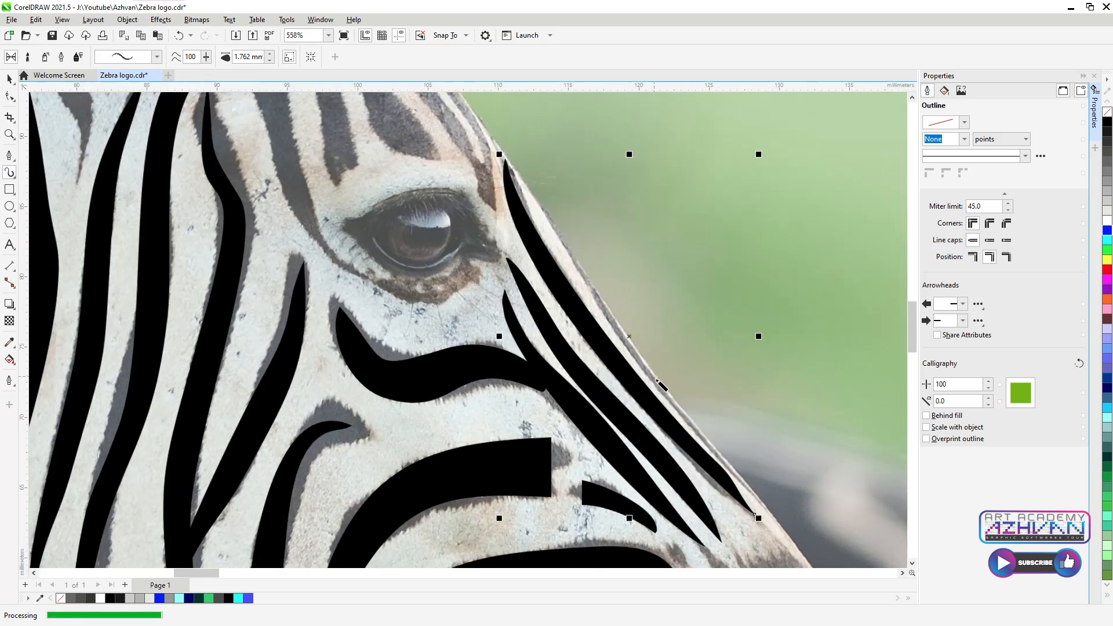
{"action": "left_click_drag", "start_coordinate": [797, 545], "coordinate": [654, 366]}
{"action": "left_click_drag", "start_coordinate": [527, 193], "coordinate": [481, 120]}
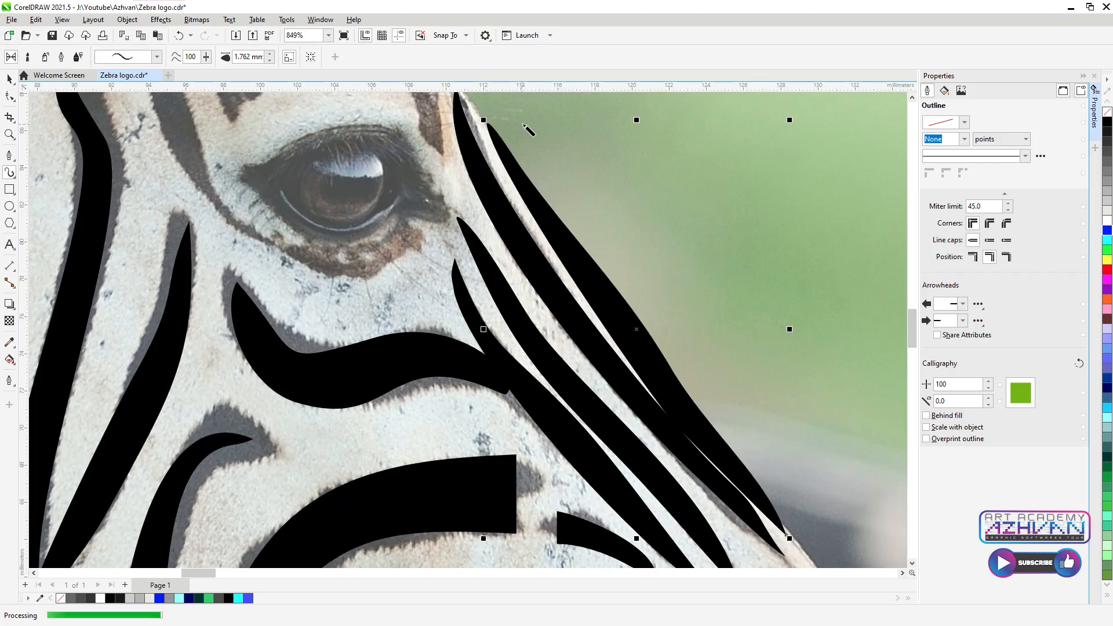
{"action": "left_click", "coordinate": [270, 60]}
{"action": "left_click", "coordinate": [270, 61]}
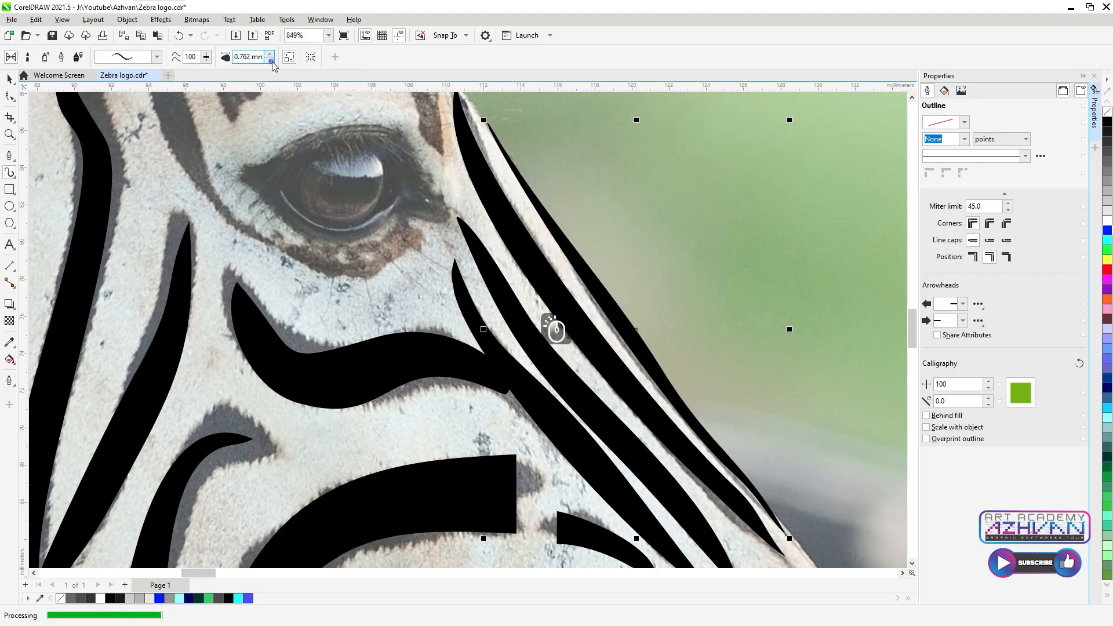
{"action": "scroll", "coordinate": [553, 324], "scroll_direction": "down", "scroll_amount": 2}
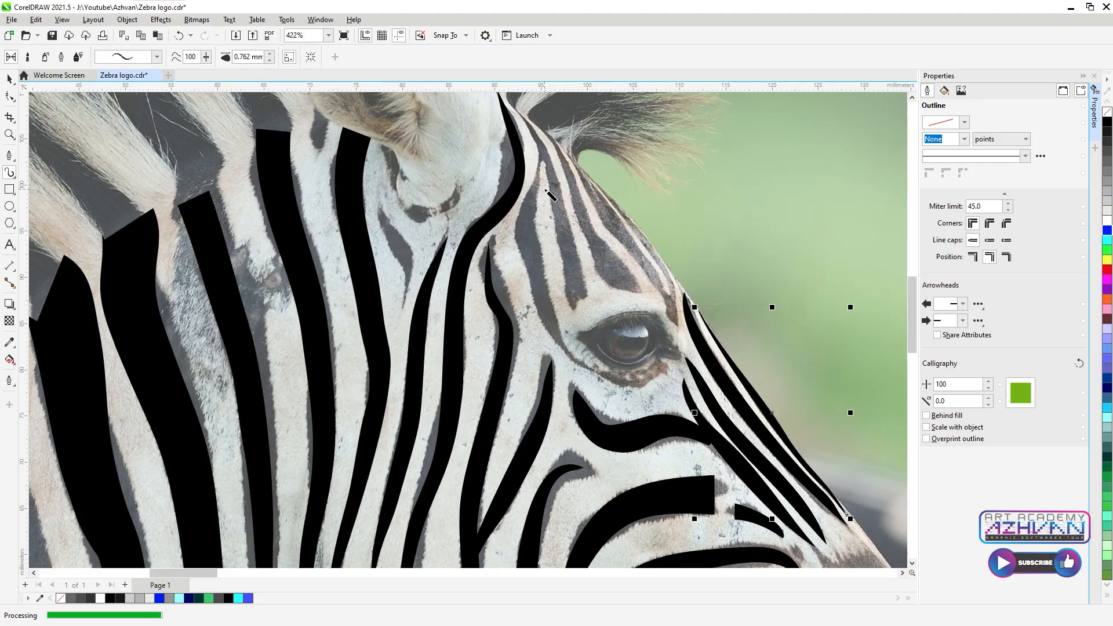
Step: Trace stripes above the eye toward the head top using a new preset at 2.262 mm
{"action": "left_click_drag", "start_coordinate": [638, 290], "coordinate": [530, 113]}
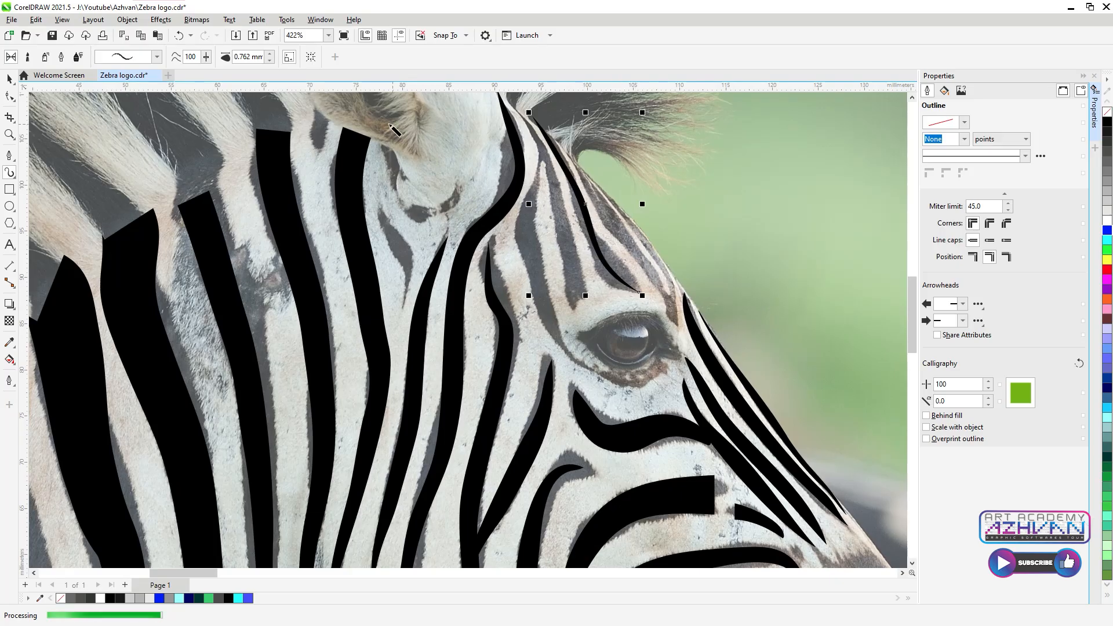
{"action": "left_click", "coordinate": [157, 56]}
{"action": "left_click", "coordinate": [143, 189]}
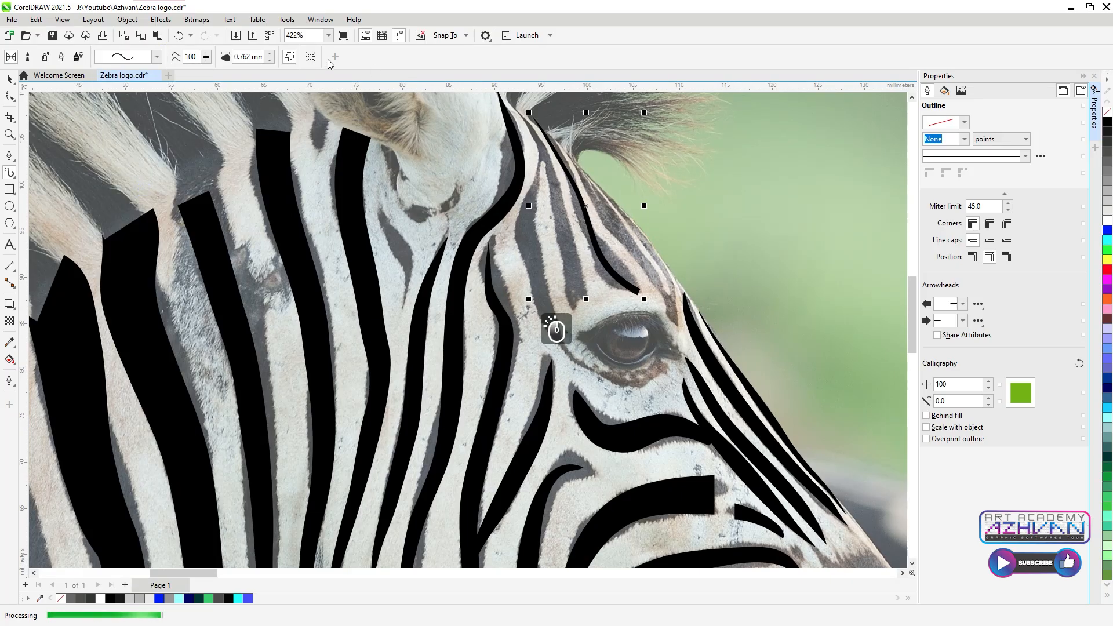
{"action": "left_click", "coordinate": [270, 53]}
{"action": "mouse_move", "coordinate": [580, 303]}
{"action": "left_mouse_down"}
{"action": "mouse_move", "coordinate": [568, 225]}
{"action": "mouse_move", "coordinate": [509, 100]}
{"action": "left_mouse_up"}
Step: Redraw the misdrawn stripe beside the eye so it ends right of the eye, with a new preset
{"action": "mouse_move", "coordinate": [662, 364]}
{"action": "left_mouse_down"}
{"action": "mouse_move", "coordinate": [631, 380]}
{"action": "mouse_move", "coordinate": [565, 350]}
{"action": "left_mouse_up"}
{"action": "mouse_move", "coordinate": [528, 233]}
{"action": "left_mouse_down"}
{"action": "mouse_move", "coordinate": [537, 137]}
{"action": "mouse_move", "coordinate": [555, 326]}
{"action": "mouse_move", "coordinate": [553, 315]}
{"action": "left_mouse_up"}
{"action": "key", "text": "ctrl+z"}
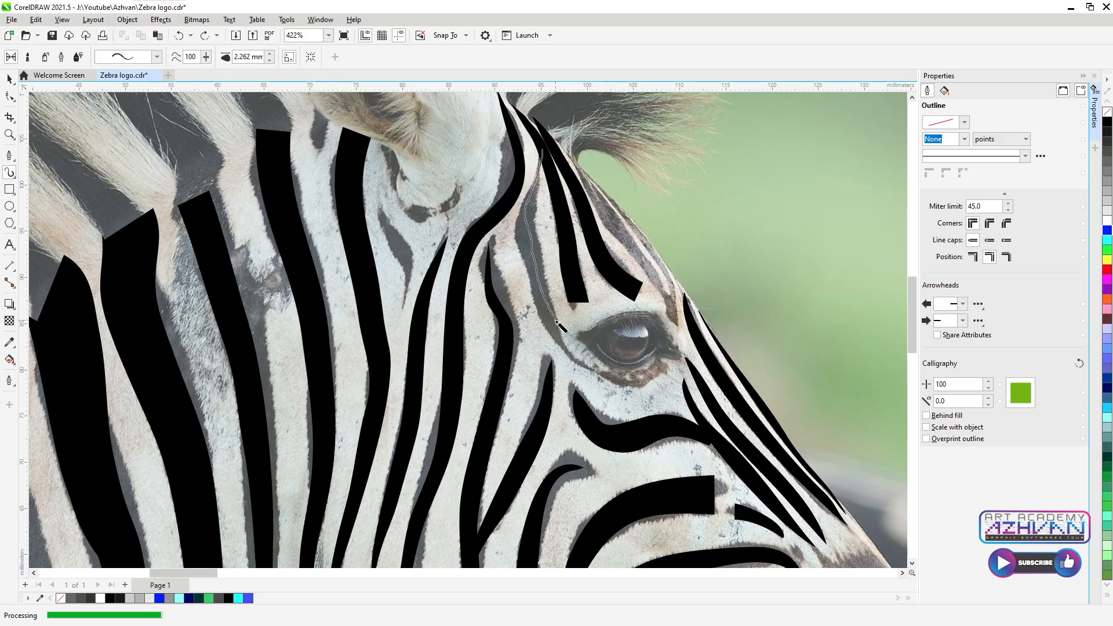
{"action": "left_click_drag", "start_coordinate": [659, 368], "coordinate": [661, 367]}
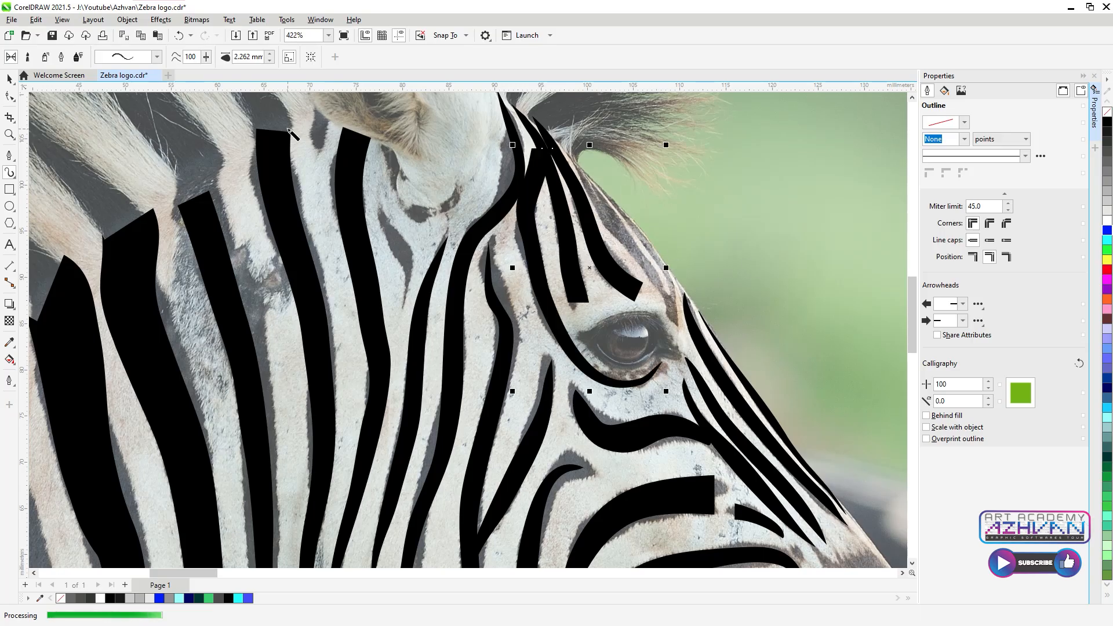
{"action": "left_click", "coordinate": [156, 60]}
{"action": "left_click", "coordinate": [149, 162]}
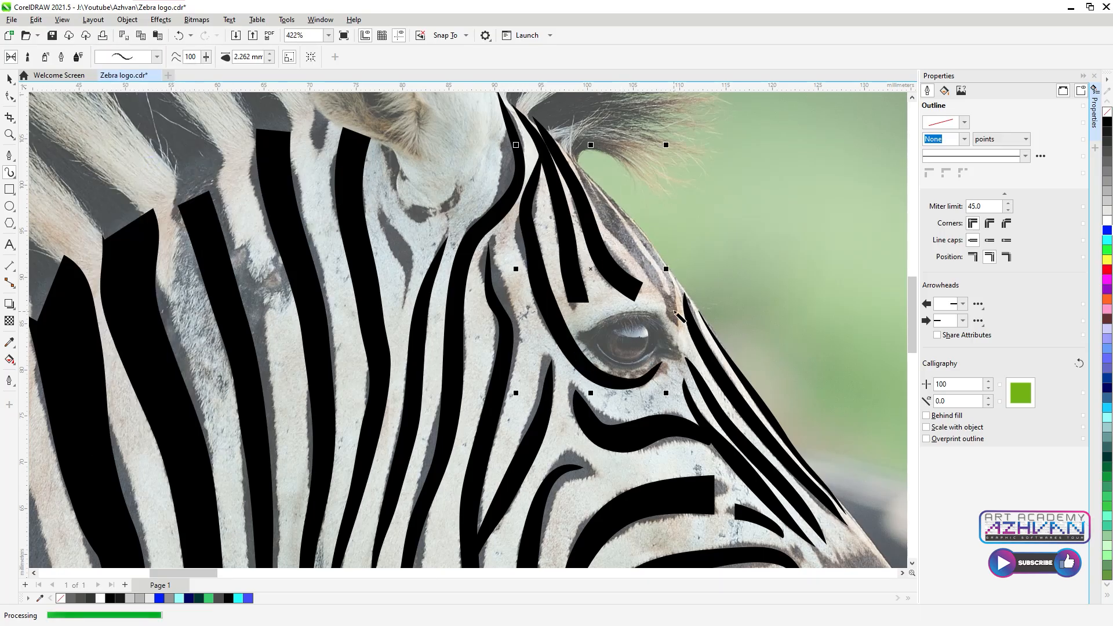
Step: Add a stripe over the brow
{"action": "left_click_drag", "start_coordinate": [580, 169], "coordinate": [645, 263]}
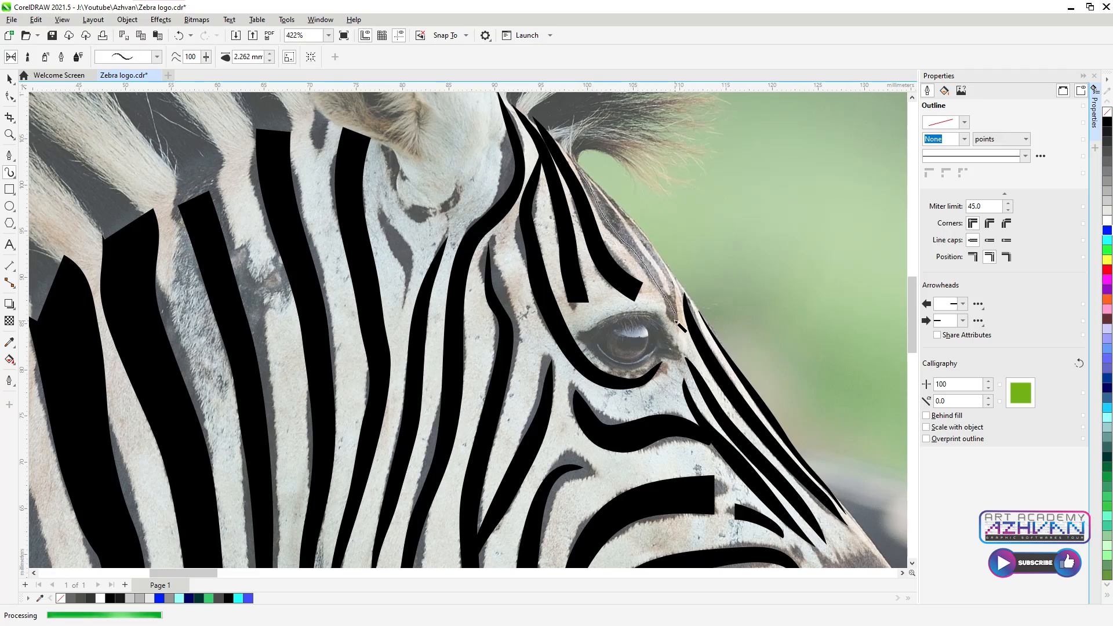
{"action": "left_click_drag", "start_coordinate": [630, 224], "coordinate": [593, 182]}
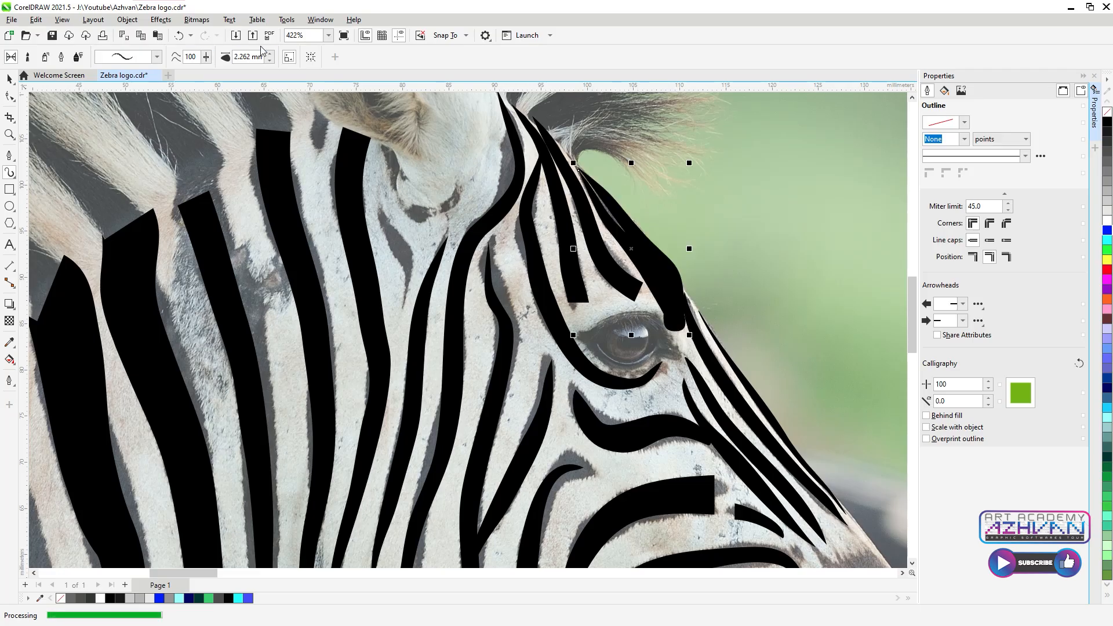
{"action": "scroll", "coordinate": [554, 325], "scroll_direction": "down", "scroll_amount": 5}
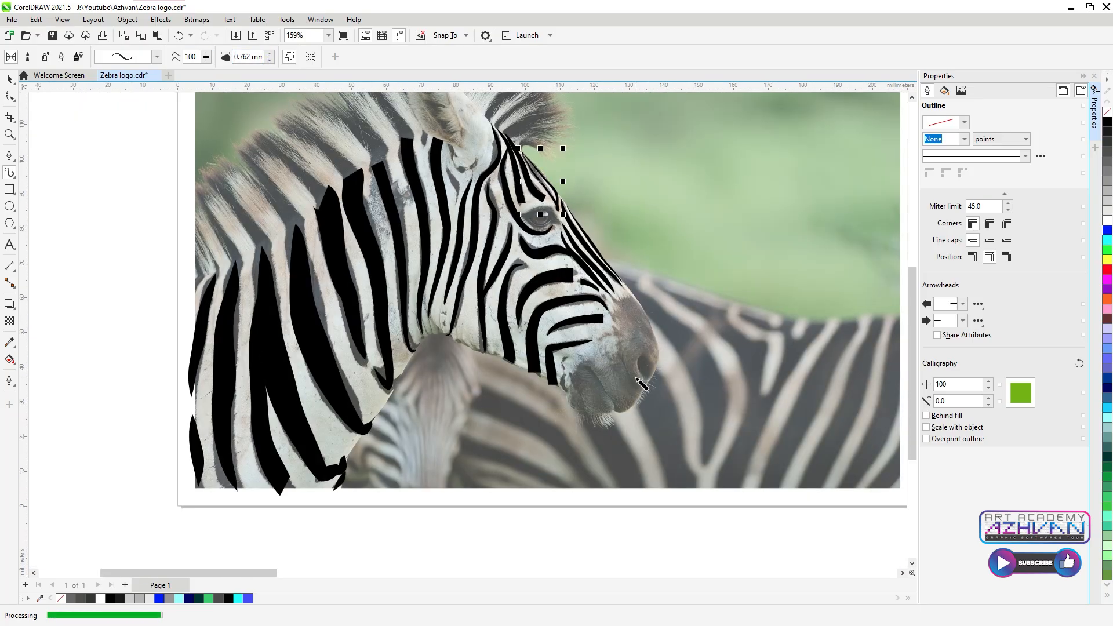
Step: Trace a mane stripe with a new stroke preset widened to 3.762 mm
{"action": "scroll", "coordinate": [655, 372], "scroll_direction": "down", "scroll_amount": 4}
{"action": "scroll", "coordinate": [511, 223], "scroll_direction": "up", "scroll_amount": 7}
{"action": "left_click_drag", "start_coordinate": [528, 274], "coordinate": [452, 169]}
{"action": "left_click", "coordinate": [157, 56]}
{"action": "left_click", "coordinate": [144, 179]}
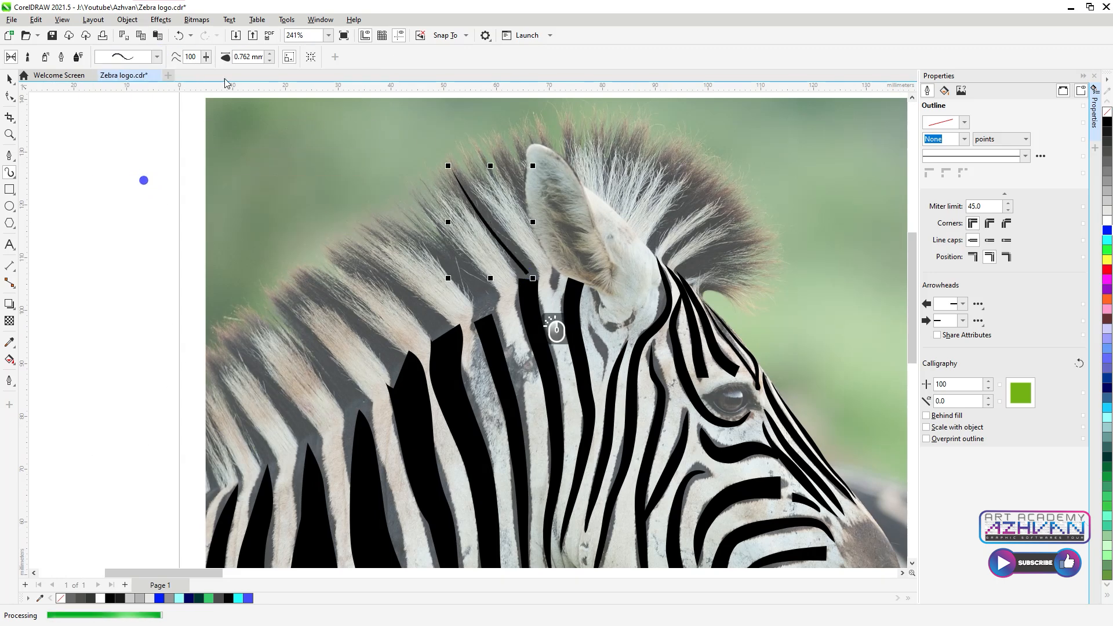
{"action": "left_click", "coordinate": [270, 53]}
{"action": "left_click", "coordinate": [270, 53]}
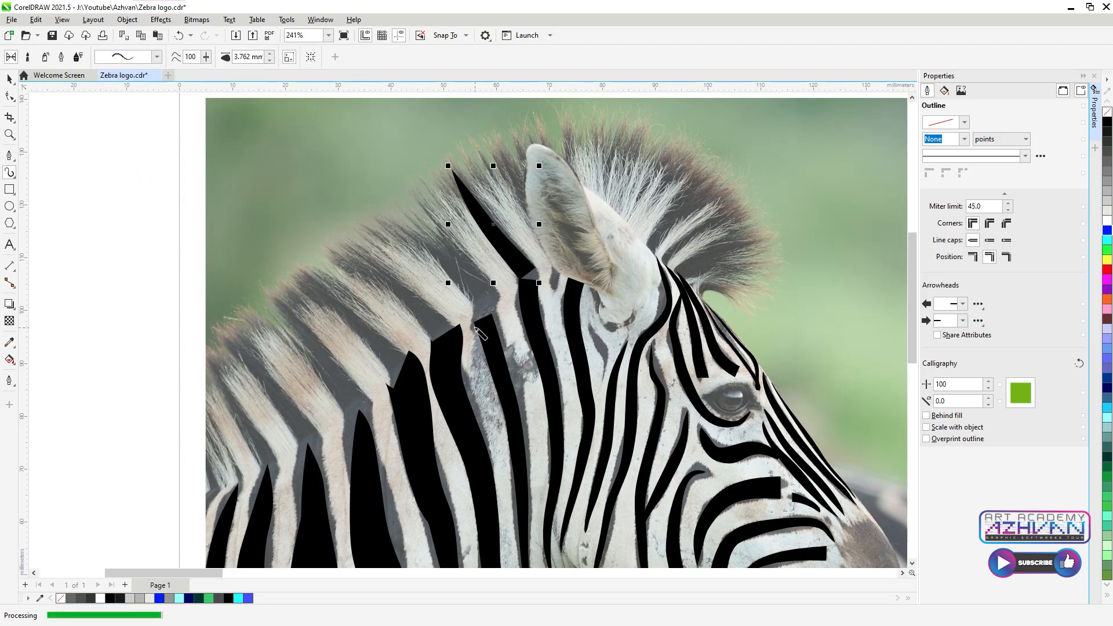
Step: Draw several filled black stripes along the mane, undoing a stretched small stripe
{"action": "left_click_drag", "start_coordinate": [480, 323], "coordinate": [393, 210]}
{"action": "left_click", "coordinate": [443, 335]}
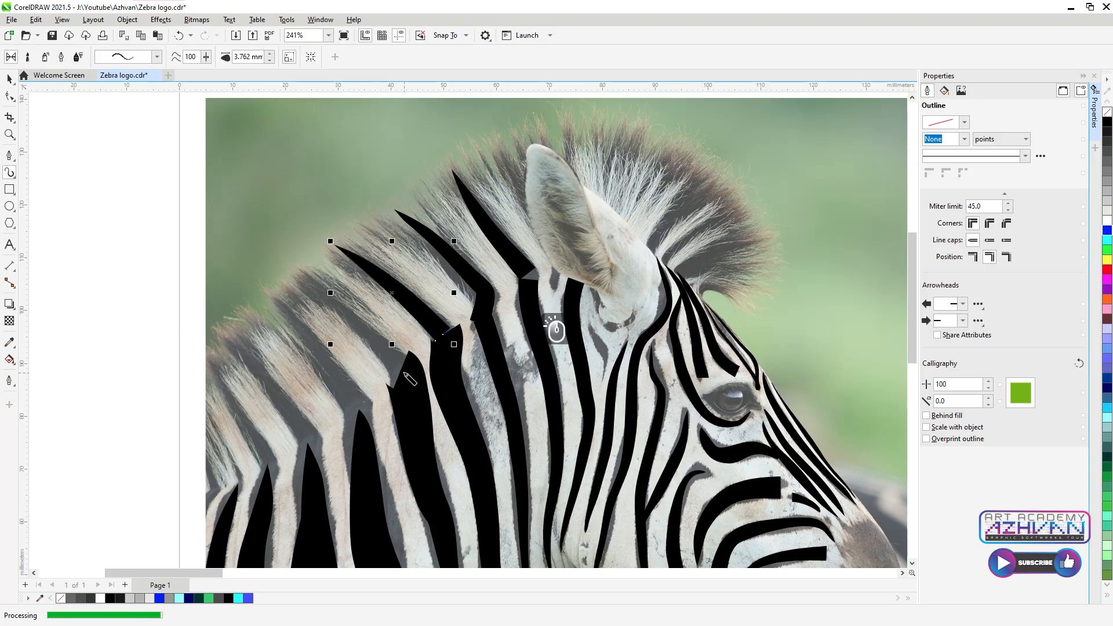
{"action": "left_click", "coordinate": [286, 274]}
{"action": "left_click_drag", "start_coordinate": [294, 326], "coordinate": [257, 289]}
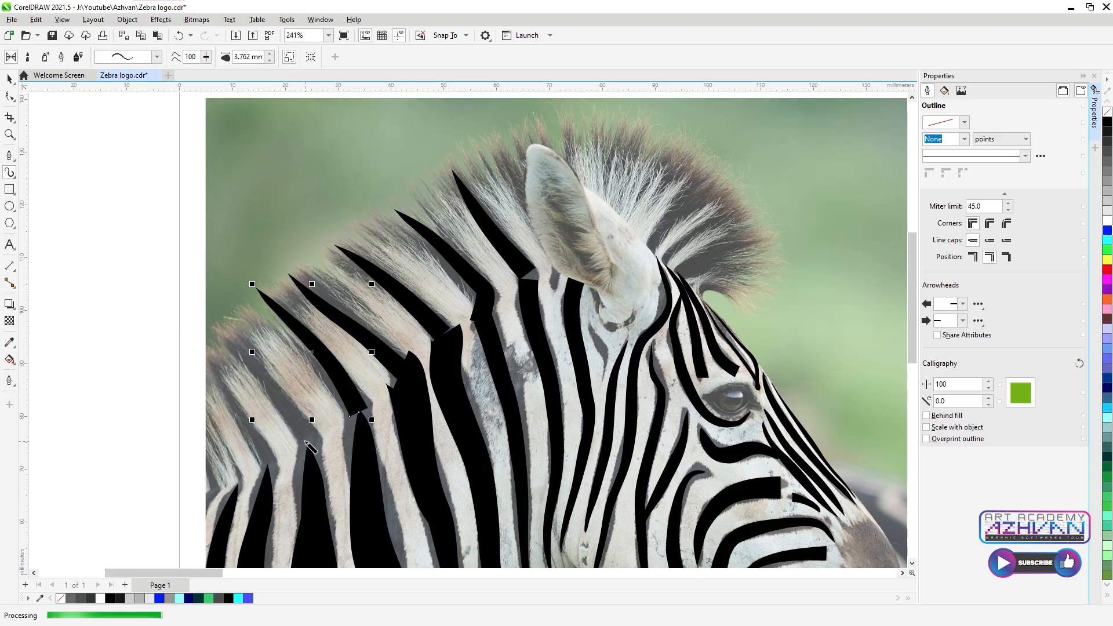
{"action": "left_click_drag", "start_coordinate": [304, 442], "coordinate": [242, 347]}
{"action": "left_click_drag", "start_coordinate": [265, 471], "coordinate": [207, 365]}
{"action": "mouse_move", "coordinate": [214, 487]}
{"action": "left_mouse_down"}
{"action": "mouse_move", "coordinate": [215, 458]}
{"action": "mouse_move", "coordinate": [213, 521]}
{"action": "left_mouse_up"}
{"action": "key", "text": "ctrl+z"}
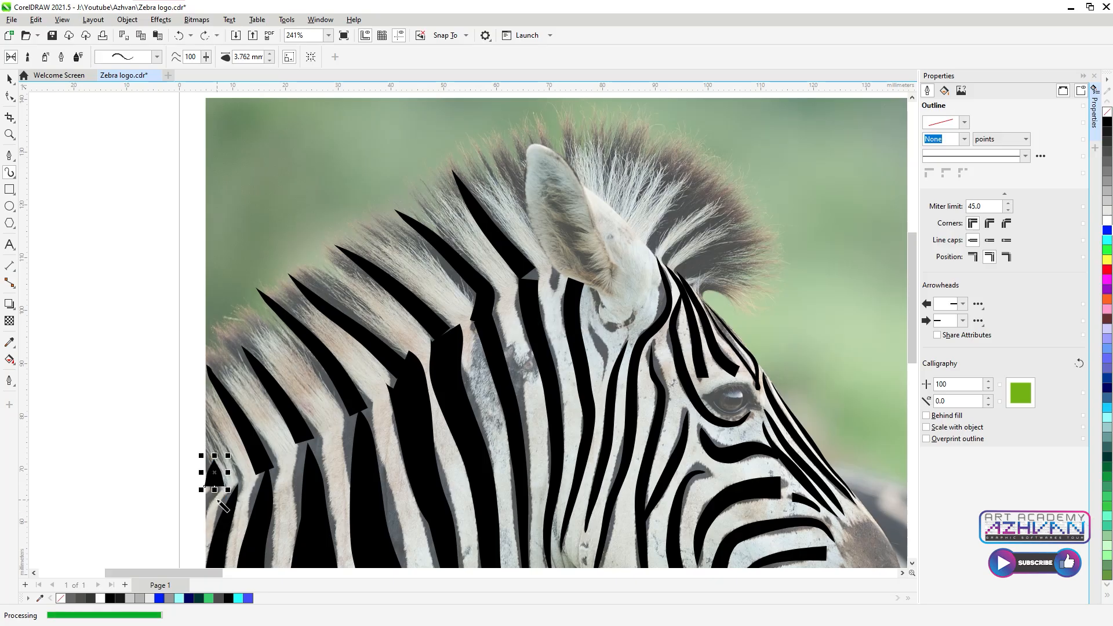
Step: Add three curved strokes behind the ear and thin the lower one to 2.762 mm
{"action": "left_click_drag", "start_coordinate": [683, 272], "coordinate": [748, 252]}
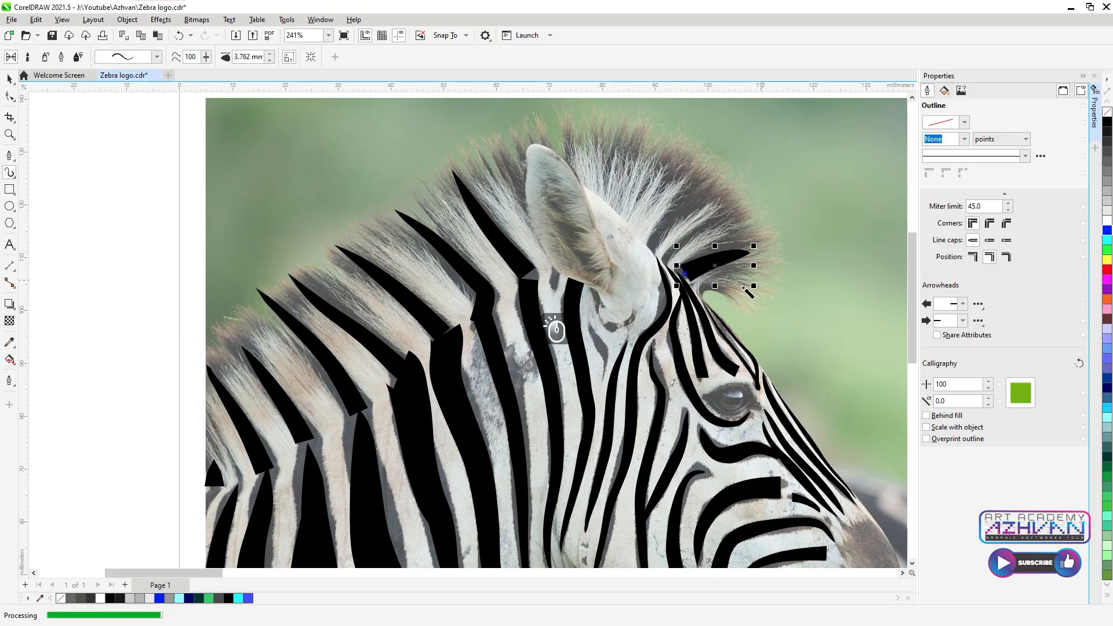
{"action": "mouse_move", "coordinate": [700, 299]}
{"action": "left_mouse_down"}
{"action": "mouse_move", "coordinate": [726, 289]}
{"action": "mouse_move", "coordinate": [755, 313]}
{"action": "left_mouse_up"}
{"action": "mouse_move", "coordinate": [651, 253]}
{"action": "left_mouse_down"}
{"action": "mouse_move", "coordinate": [677, 204]}
{"action": "mouse_move", "coordinate": [705, 215]}
{"action": "mouse_move", "coordinate": [686, 238]}
{"action": "mouse_move", "coordinate": [726, 221]}
{"action": "left_mouse_up"}
{"action": "key", "text": "space"}
{"action": "left_click", "coordinate": [738, 297]}
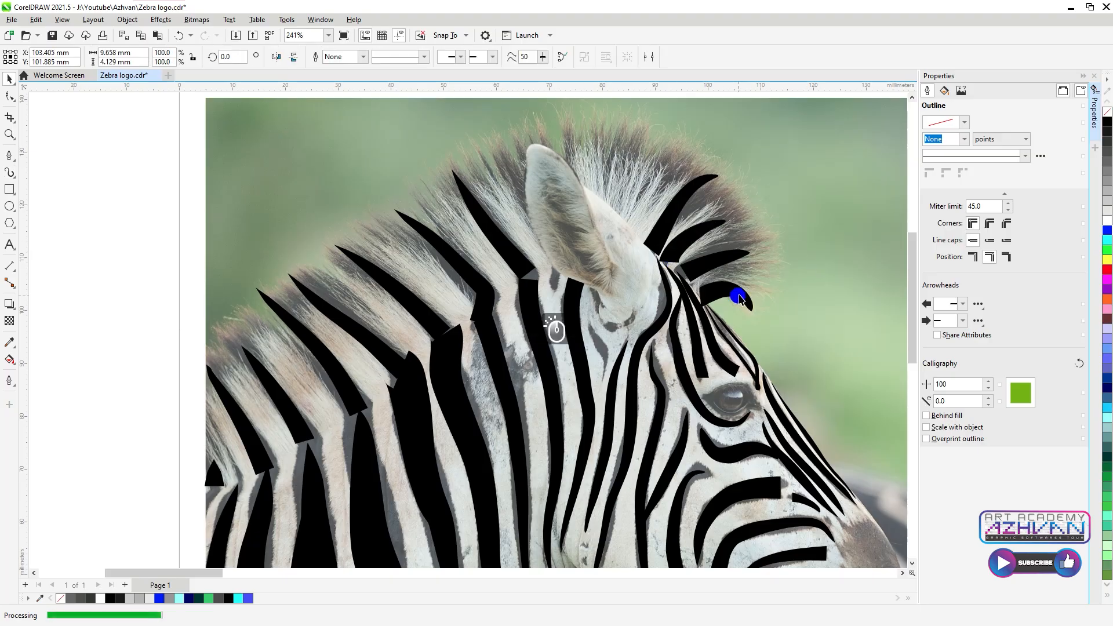
{"action": "left_click", "coordinate": [10, 171]}
{"action": "left_click", "coordinate": [270, 59]}
Step: Move the upper mane stripe slightly up and left, undoing an accidental change
{"action": "key", "text": "space"}
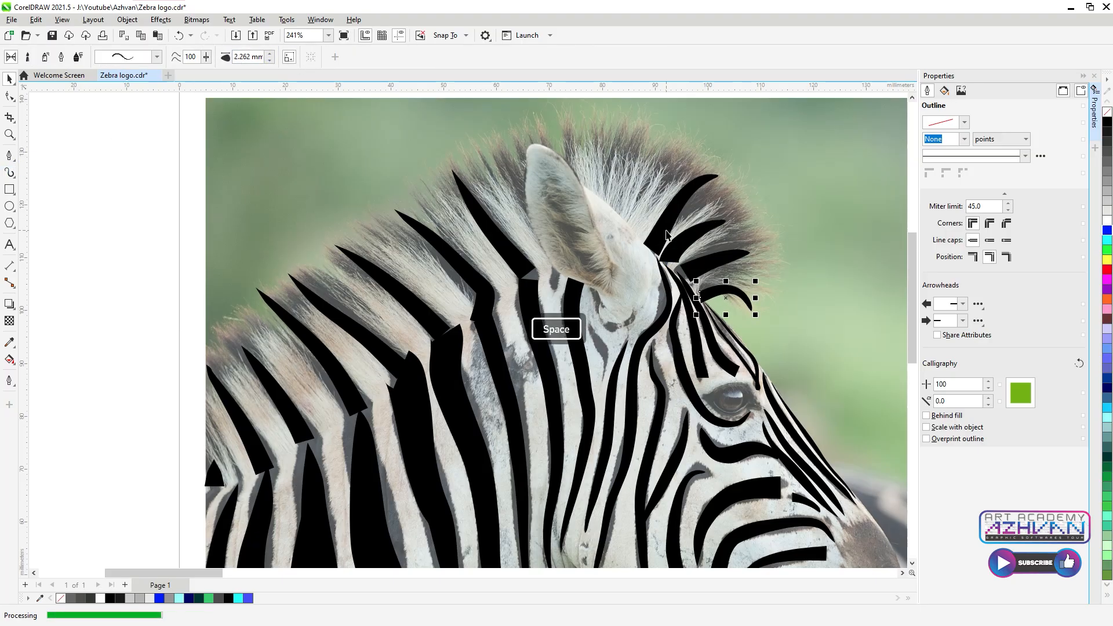
{"action": "scroll", "coordinate": [667, 232], "scroll_direction": "up", "scroll_amount": 2}
{"action": "left_click", "coordinate": [659, 233]}
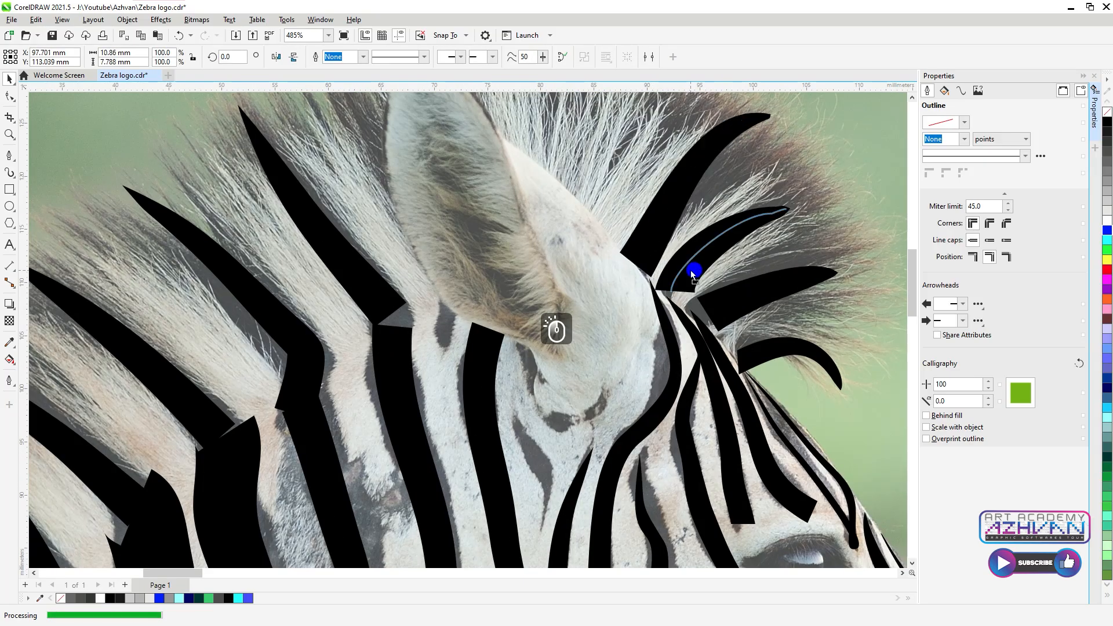
{"action": "left_click_drag", "start_coordinate": [752, 305], "coordinate": [741, 302]}
{"action": "left_click", "coordinate": [828, 327]}
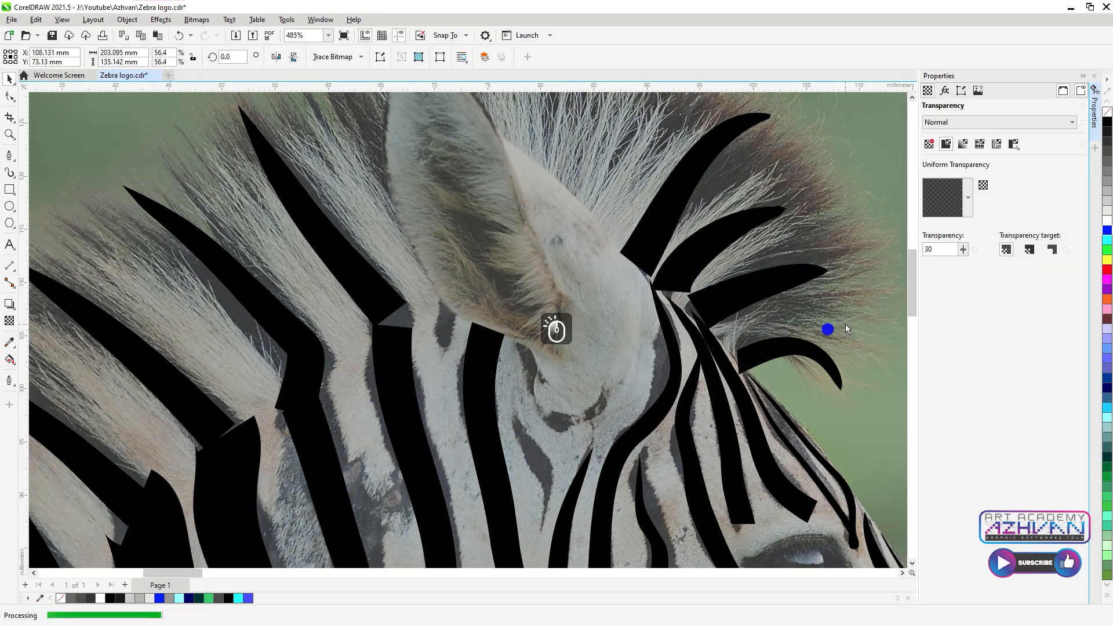
{"action": "key", "text": "ctrl+z"}
Step: Rotate the mane stripe slightly counterclockwise and nudge it up and left
{"action": "left_click", "coordinate": [762, 286]}
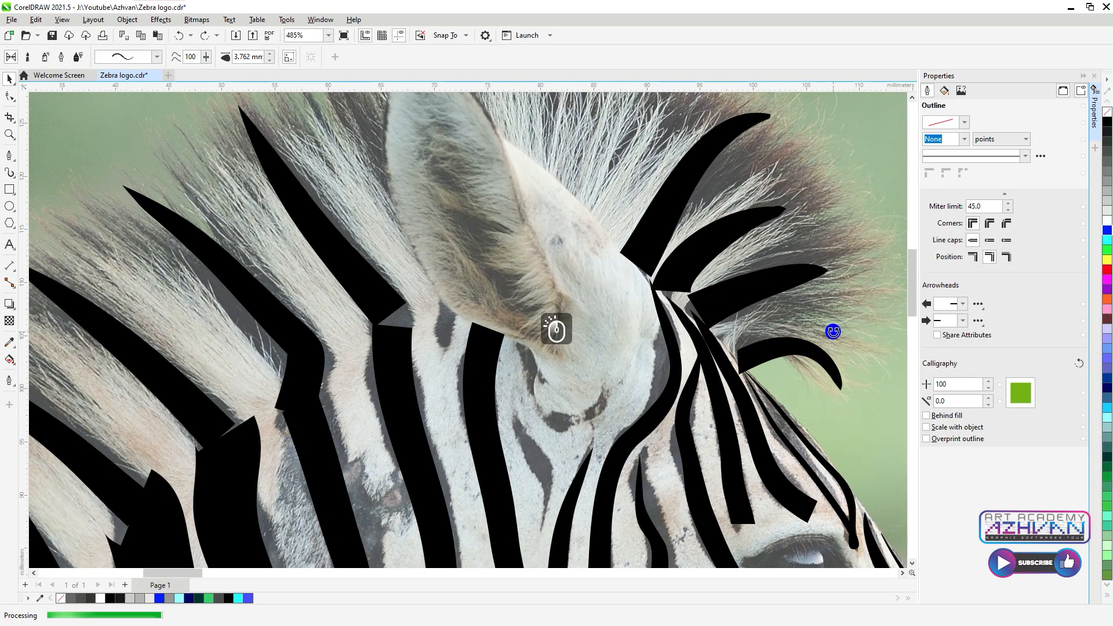
{"action": "left_click_drag", "start_coordinate": [833, 332], "coordinate": [837, 324]}
{"action": "left_click", "coordinate": [777, 277]}
{"action": "scroll", "coordinate": [778, 277], "scroll_direction": "up", "scroll_amount": 1}
{"action": "left_click_drag", "start_coordinate": [777, 283], "coordinate": [772, 276]}
{"action": "scroll", "coordinate": [707, 301], "scroll_direction": "down", "scroll_amount": 1}
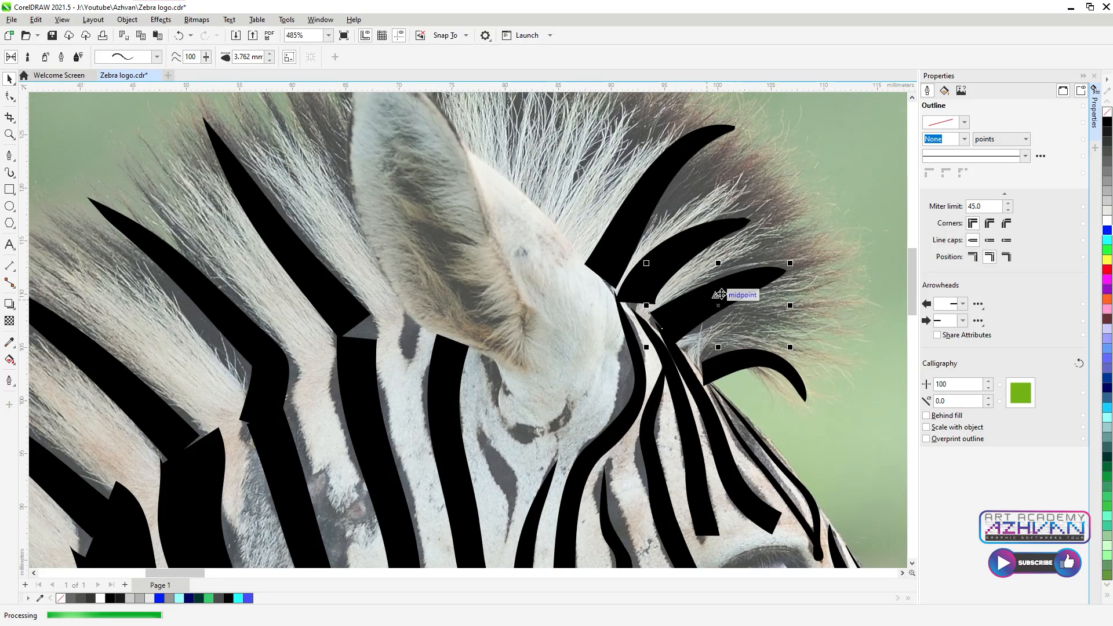
{"action": "scroll", "coordinate": [707, 302], "scroll_direction": "down", "scroll_amount": 4}
{"action": "scroll", "coordinate": [305, 322], "scroll_direction": "up", "scroll_amount": 8}
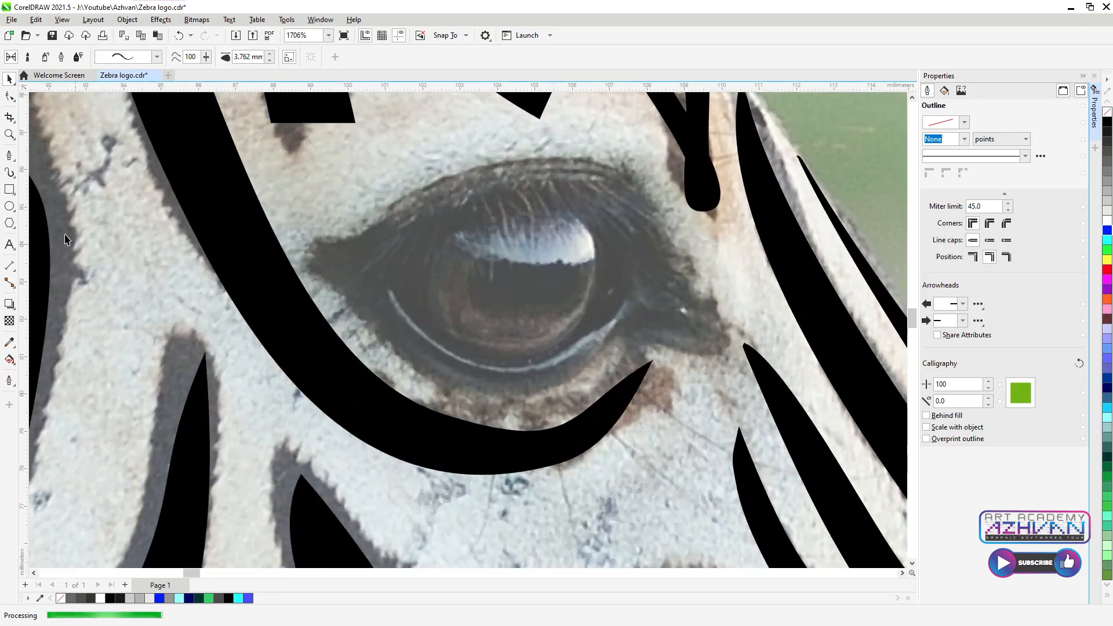
Step: Draw a curved arc with a white outline and move it onto the lower-left stripe
{"action": "left_click", "coordinate": [10, 156]}
{"action": "left_click", "coordinate": [389, 291]}
{"action": "left_click_drag", "start_coordinate": [623, 305], "coordinate": [765, 153]}
{"action": "double_click", "coordinate": [624, 308]}
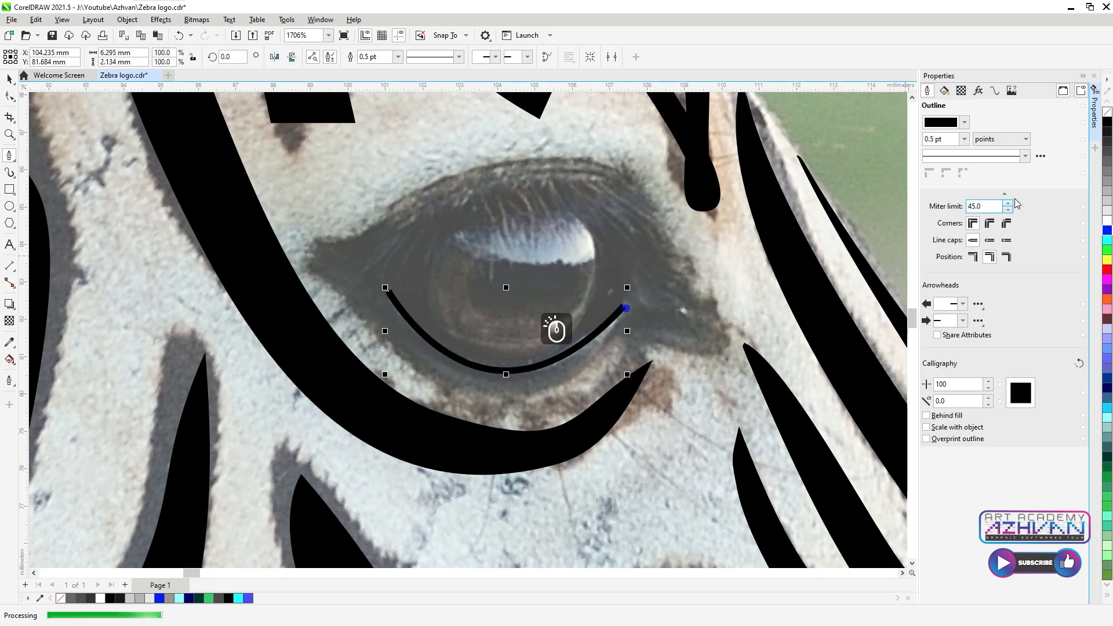
{"action": "right_click", "coordinate": [1107, 221]}
{"action": "key", "text": "space"}
{"action": "left_click_drag", "start_coordinate": [500, 359], "coordinate": [169, 409]}
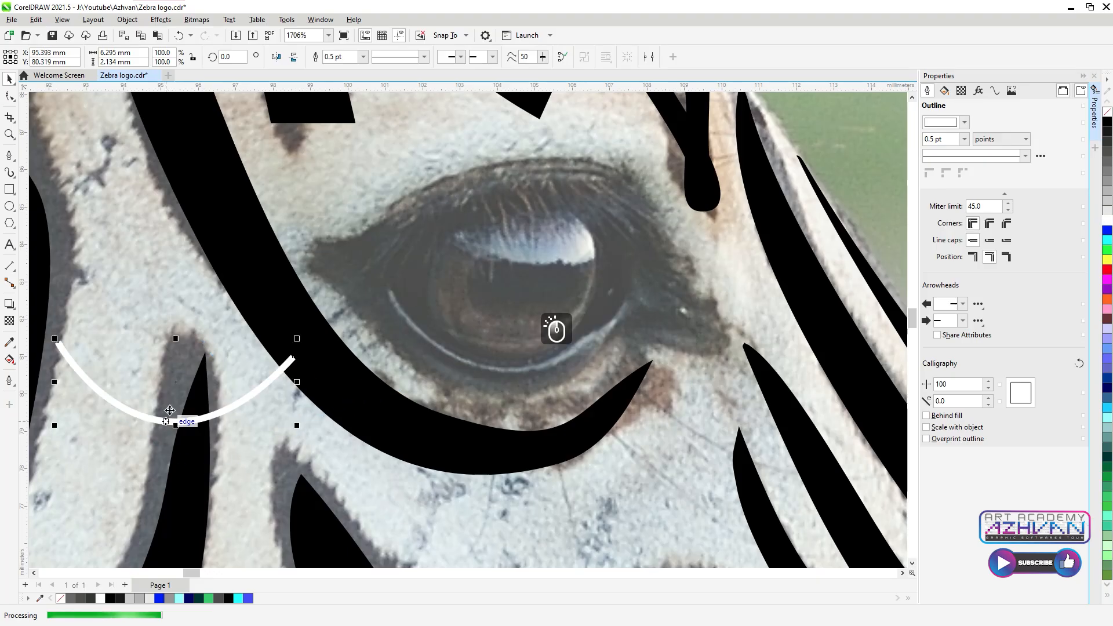
Step: Draw a circle over the pupil, position it, and delete the extra copy
{"action": "left_click", "coordinate": [6, 207]}
{"action": "left_click_drag", "start_coordinate": [475, 241], "coordinate": [566, 327]}
{"action": "key", "text": "space"}
{"action": "left_click_drag", "start_coordinate": [527, 286], "coordinate": [544, 237]}
{"action": "right_click", "coordinate": [545, 238]}
{"action": "key", "text": "Delete"}
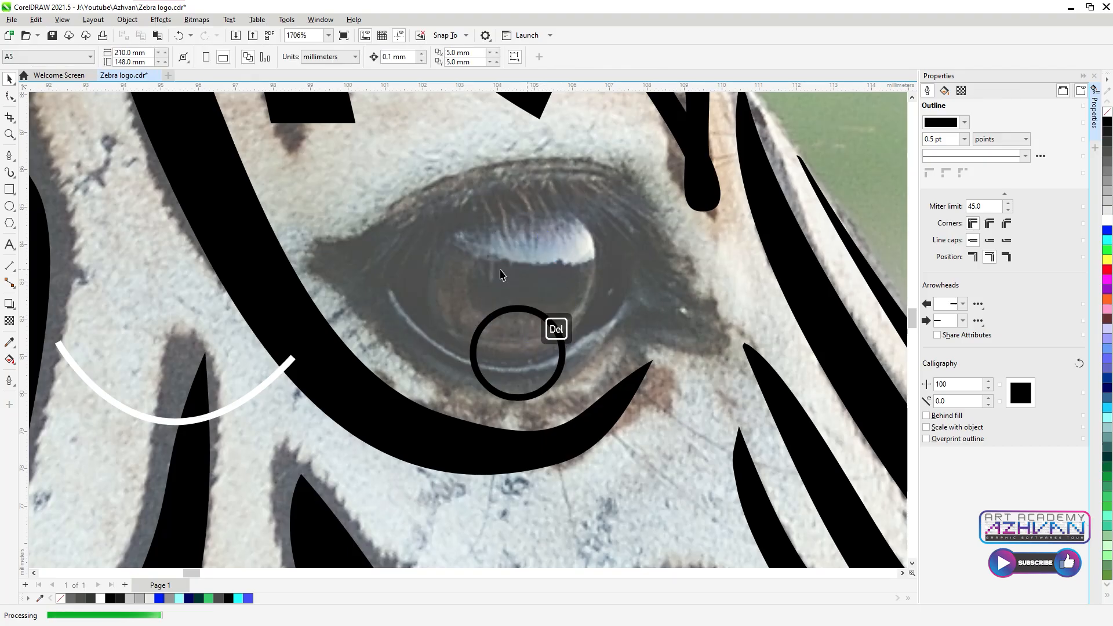
Step: Trace the almond-shaped eye highlight with the Pen tool
{"action": "left_click", "coordinate": [6, 156]}
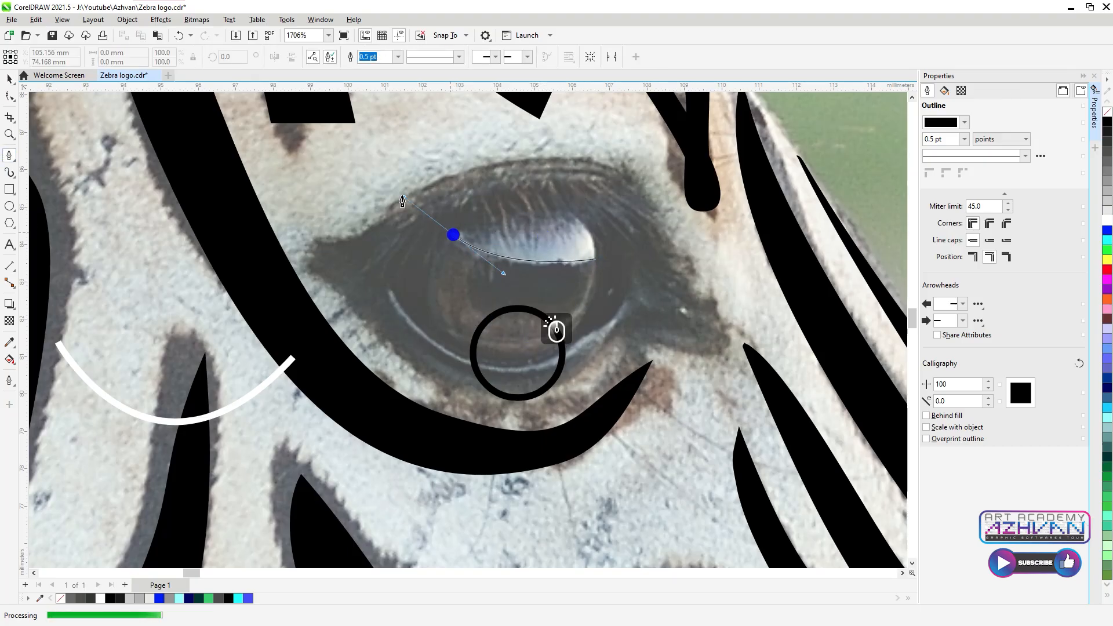
{"action": "left_click_drag", "start_coordinate": [395, 190], "coordinate": [394, 185]}
{"action": "left_click_drag", "start_coordinate": [453, 235], "coordinate": [615, 234]}
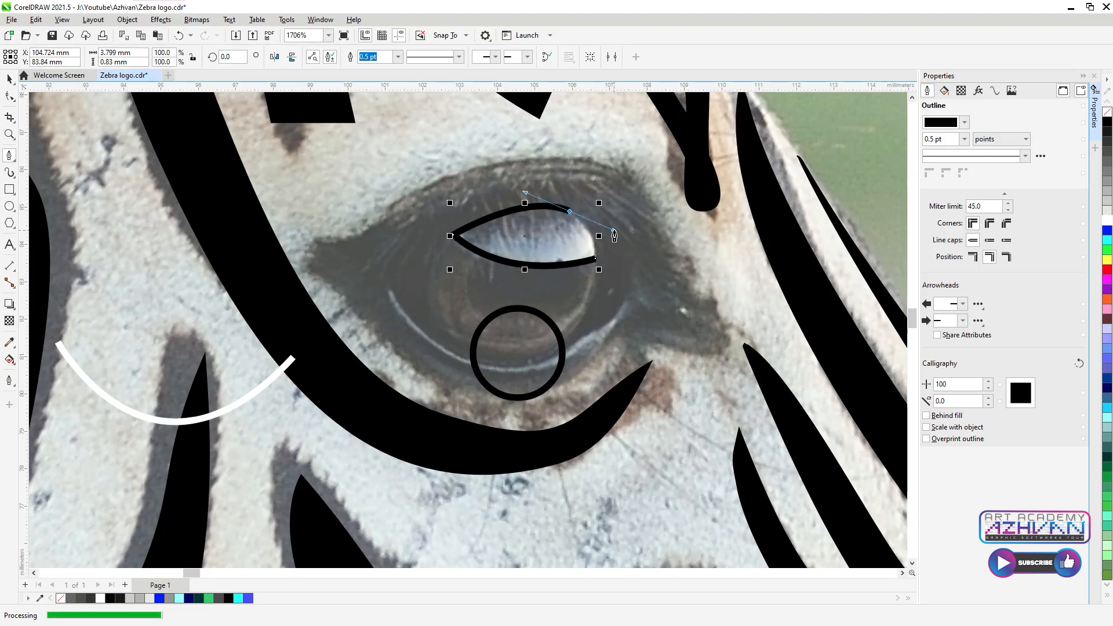
{"action": "left_click", "coordinate": [570, 214], "text": "alt"}
Step: Fill the eye highlight white and apply a linear transparency across it
{"action": "scroll", "coordinate": [620, 226], "scroll_direction": "down", "scroll_amount": 1}
{"action": "key", "text": "space"}
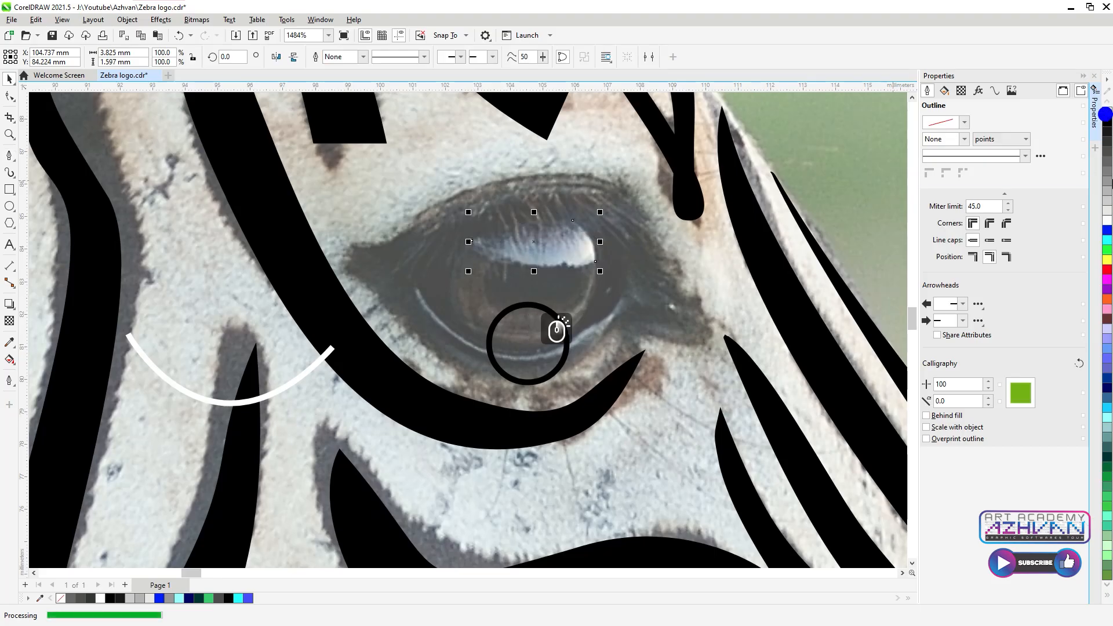
{"action": "left_click", "coordinate": [1106, 227]}
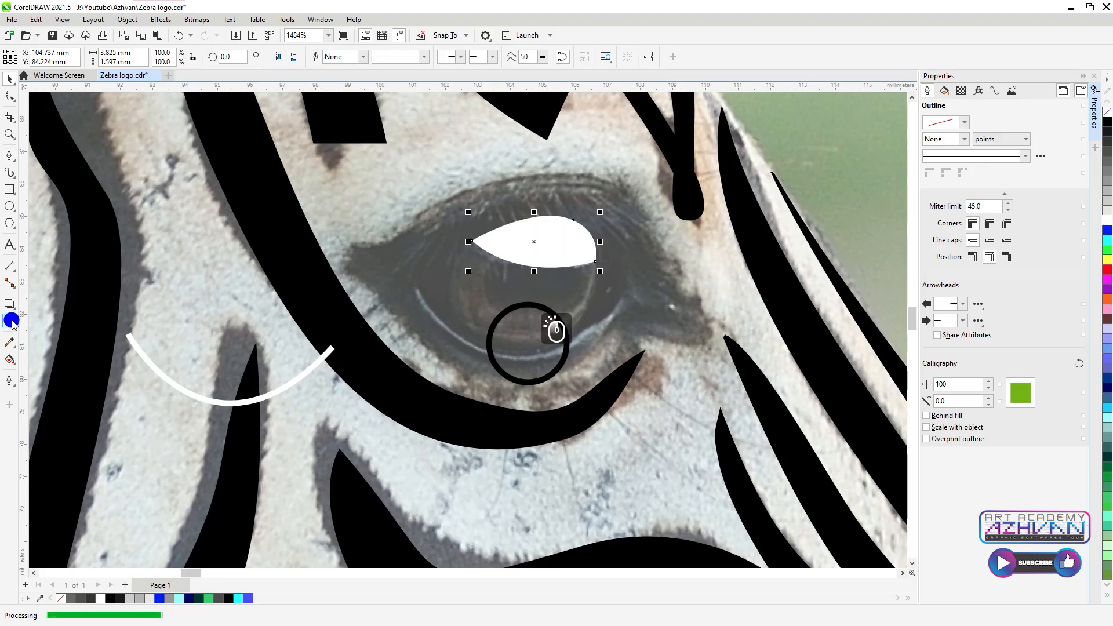
{"action": "left_click", "coordinate": [9, 322]}
{"action": "left_click", "coordinate": [49, 56]}
{"action": "left_click_drag", "start_coordinate": [472, 242], "coordinate": [531, 266]}
{"action": "left_click_drag", "start_coordinate": [597, 242], "coordinate": [531, 209]}
{"action": "left_click_drag", "start_coordinate": [531, 266], "coordinate": [548, 268]}
{"action": "left_click_drag", "start_coordinate": [531, 209], "coordinate": [549, 209]}
Step: Redo the highlight transparency as a vertical fade and lower its start and end nodes
{"action": "right_click", "coordinate": [548, 210]}
{"action": "left_click", "coordinate": [549, 209]}
{"action": "left_click", "coordinate": [610, 203]}
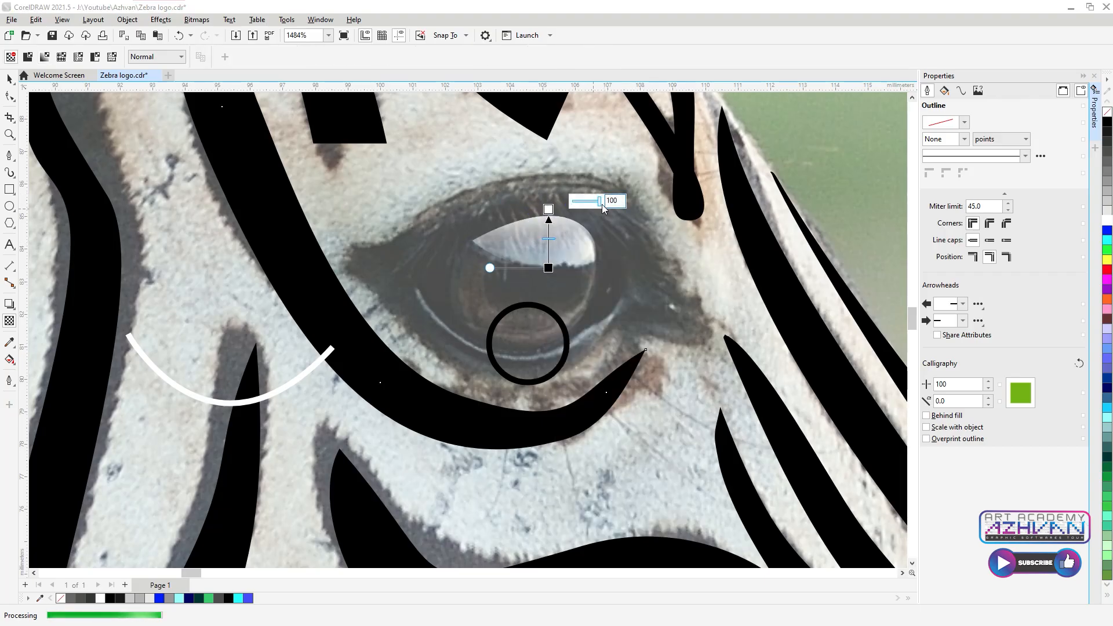
{"action": "left_click", "coordinate": [549, 268]}
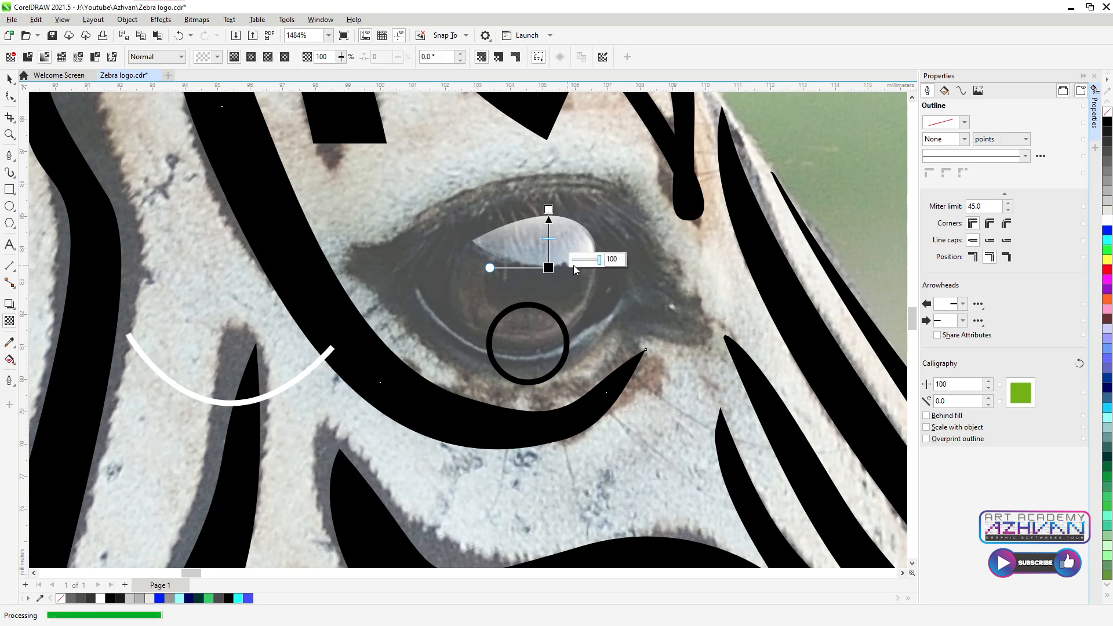
{"action": "key", "text": "ctrl+z"}
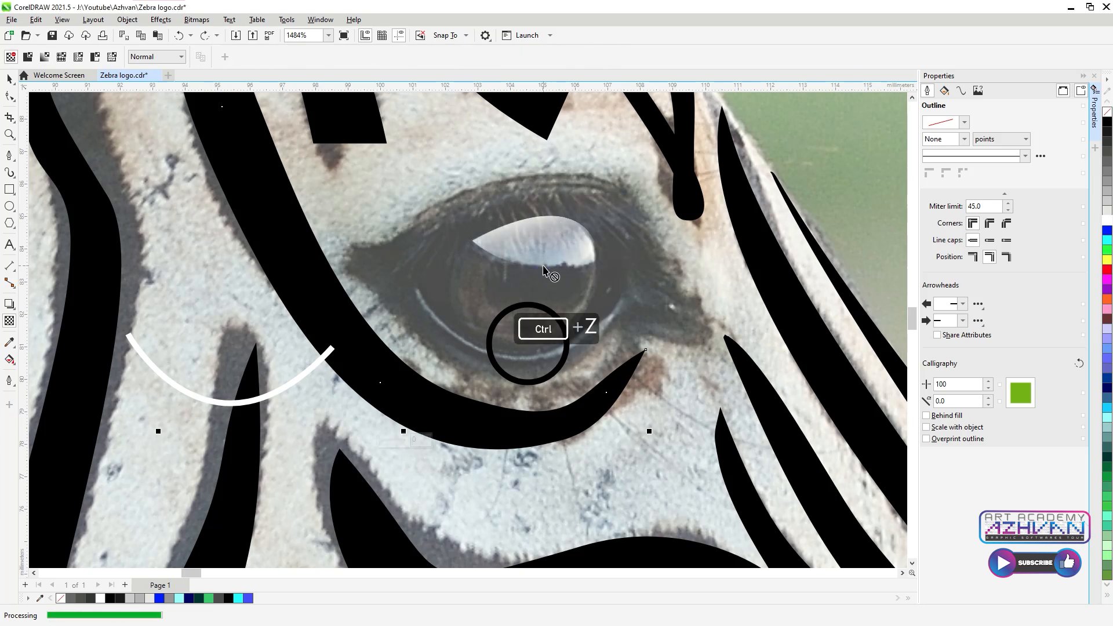
{"action": "left_click_drag", "start_coordinate": [548, 268], "coordinate": [549, 212]}
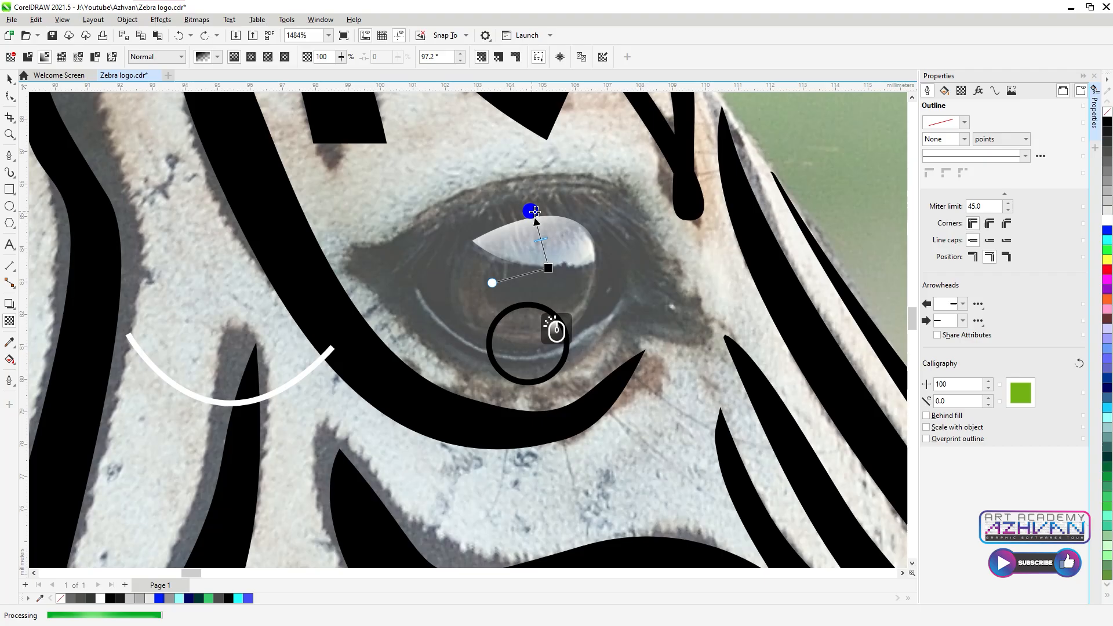
{"action": "left_click", "coordinate": [549, 210]}
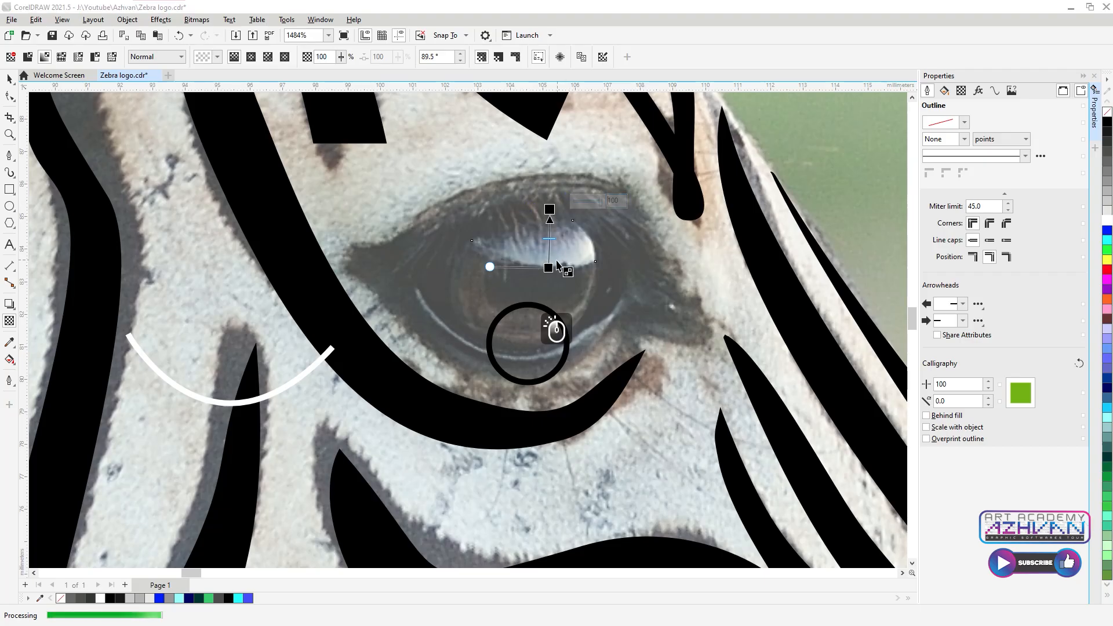
{"action": "left_click", "coordinate": [549, 269]}
{"action": "left_click", "coordinate": [549, 268]}
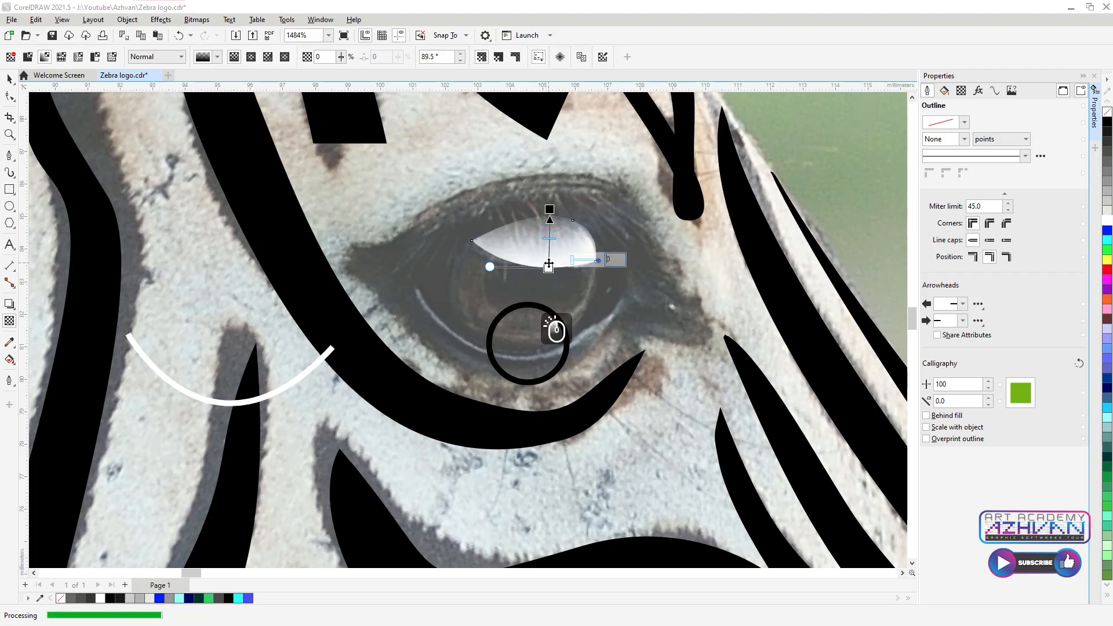
{"action": "left_click_drag", "start_coordinate": [548, 267], "coordinate": [549, 288]}
{"action": "left_click_drag", "start_coordinate": [549, 209], "coordinate": [560, 296]}
Step: Fill the pupil circle solid black
{"action": "scroll", "coordinate": [538, 283], "scroll_direction": "down", "scroll_amount": 3}
{"action": "scroll", "coordinate": [538, 284], "scroll_direction": "up", "scroll_amount": 4}
{"action": "key", "text": "space"}
{"action": "left_click", "coordinate": [529, 318]}
{"action": "left_click", "coordinate": [555, 330]}
{"action": "left_click", "coordinate": [1108, 126]}
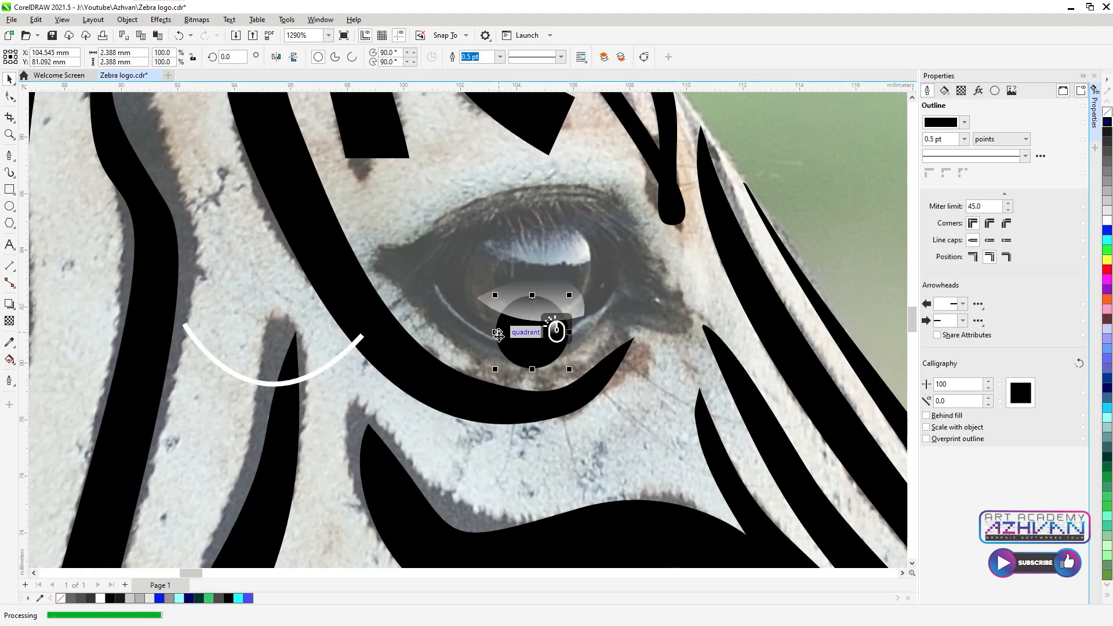
Step: Move the pupil circle and highlight together to the left, off the eye
{"action": "left_click", "coordinate": [573, 308], "text": "shift"}
{"action": "left_click_drag", "start_coordinate": [574, 308], "coordinate": [301, 291]}
{"action": "scroll", "coordinate": [598, 283], "scroll_direction": "down", "scroll_amount": 1}
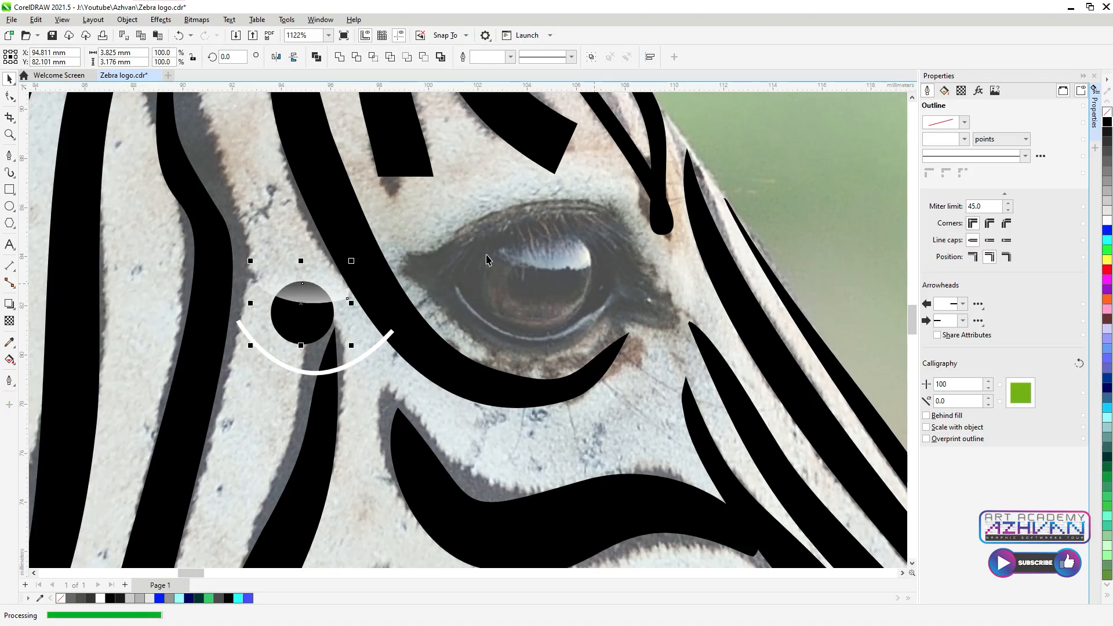
Step: Start the Pen outline of the eye along the lower eyelid, undoing stray segments
{"action": "left_click", "coordinate": [9, 155]}
{"action": "scroll", "coordinate": [677, 320], "scroll_direction": "up", "scroll_amount": 4}
{"action": "left_click", "coordinate": [679, 294]}
{"action": "left_click_drag", "start_coordinate": [663, 336], "coordinate": [626, 339]}
{"action": "left_click", "coordinate": [519, 342]}
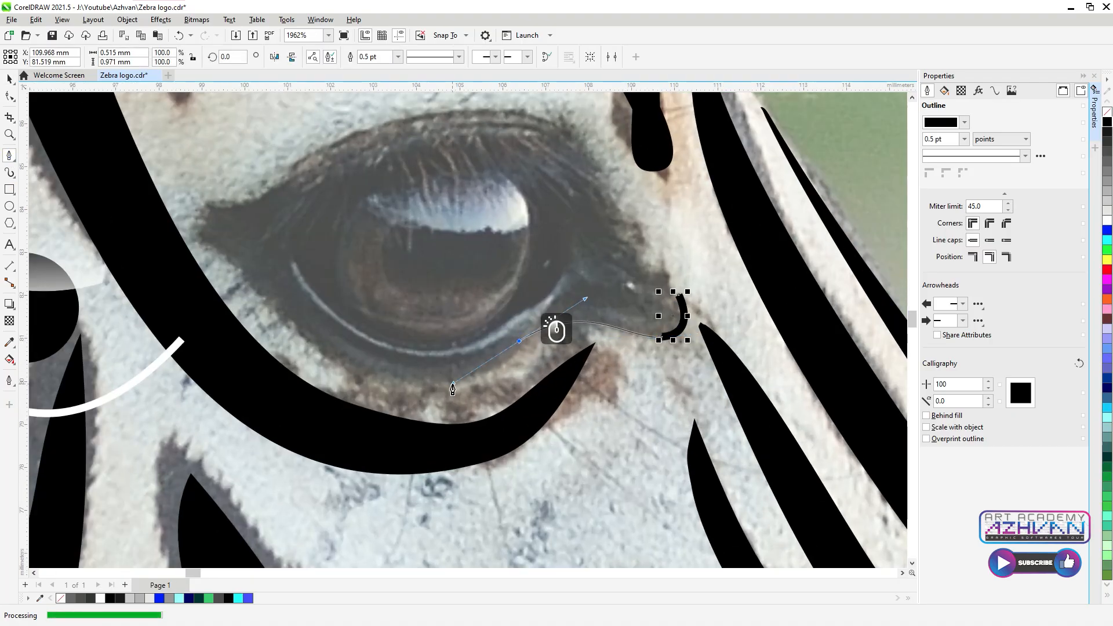
{"action": "left_click_drag", "start_coordinate": [452, 390], "coordinate": [452, 388]}
{"action": "left_click_drag", "start_coordinate": [246, 278], "coordinate": [135, 140]}
{"action": "left_click", "coordinate": [250, 281], "text": "alt"}
{"action": "key", "text": "ctrl+z"}
{"action": "key", "text": "super"}
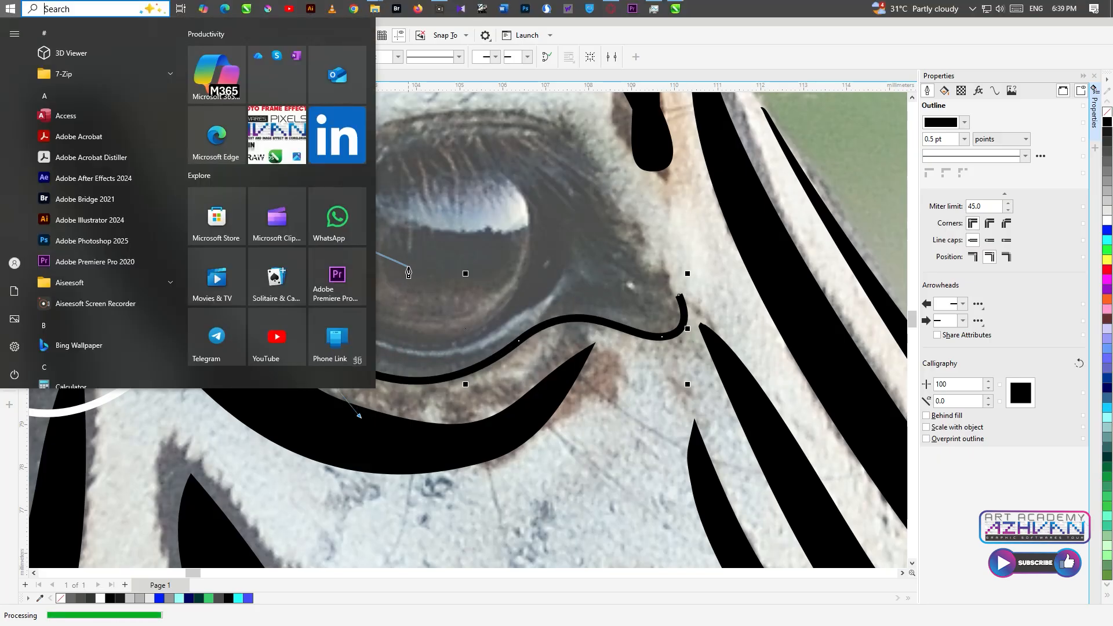
{"action": "key", "text": "super"}
{"action": "key", "text": "ctrl+z"}
Step: Continue the outline around the left corner, upper eyelid and right side, closing it
{"action": "left_click_drag", "start_coordinate": [249, 282], "coordinate": [168, 234]}
{"action": "key", "text": "alt"}
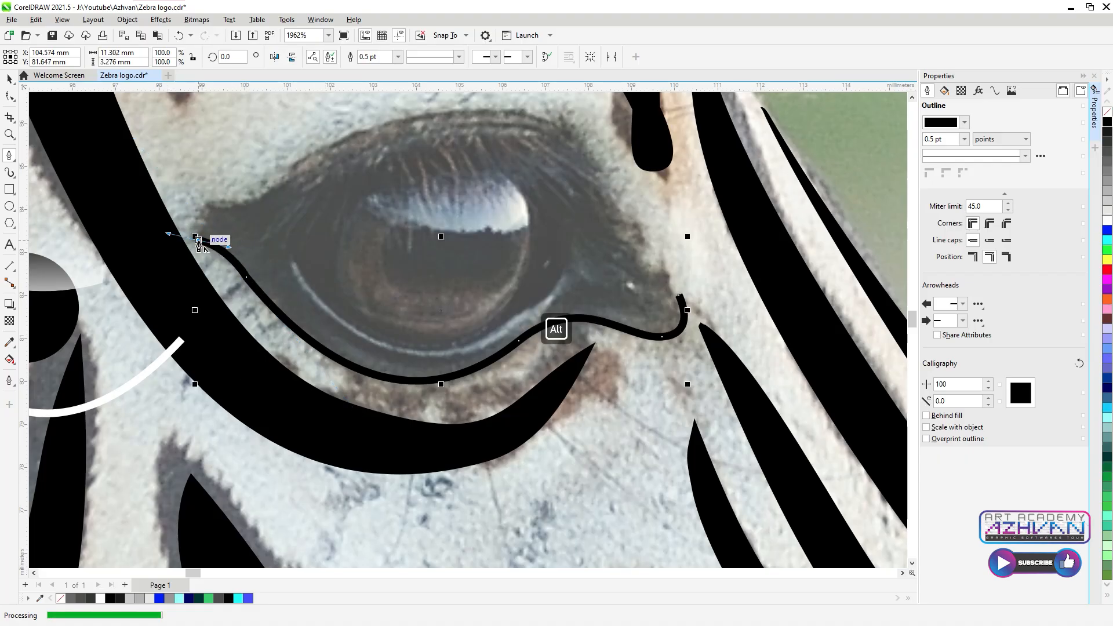
{"action": "left_click_drag", "start_coordinate": [209, 201], "coordinate": [317, 173]}
{"action": "left_click_drag", "start_coordinate": [374, 115], "coordinate": [374, 115]}
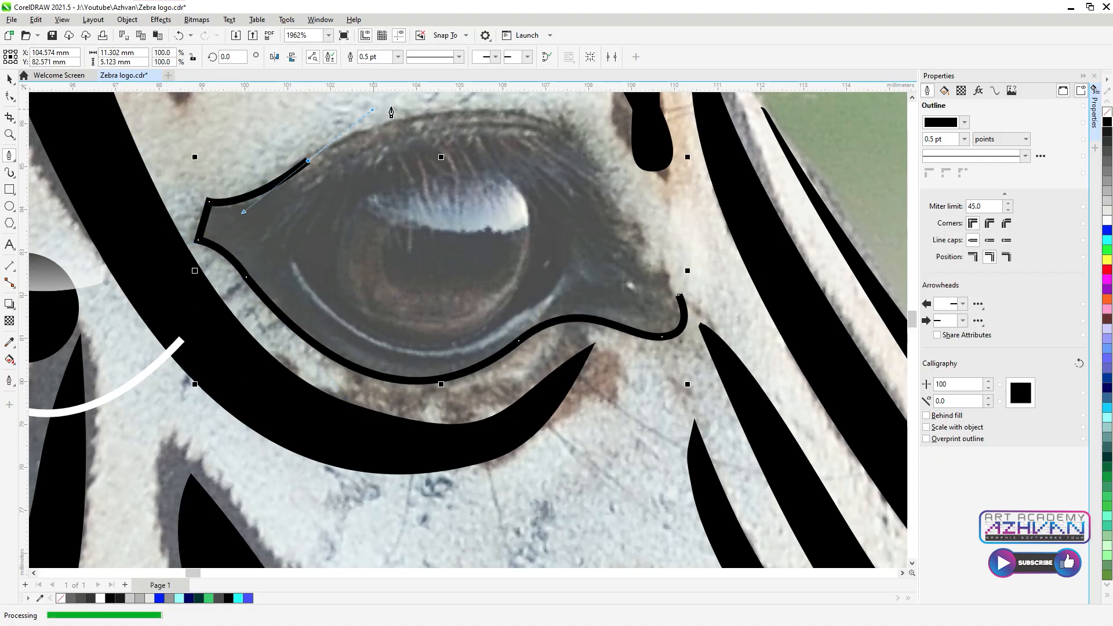
{"action": "left_click", "coordinate": [526, 109]}
{"action": "mouse_move", "coordinate": [639, 244]}
{"action": "left_mouse_down"}
{"action": "mouse_move", "coordinate": [665, 380]}
{"action": "mouse_move", "coordinate": [652, 364]}
{"action": "left_mouse_up"}
{"action": "key", "text": "alt"}
{"action": "left_click_drag", "start_coordinate": [680, 296], "coordinate": [732, 299]}
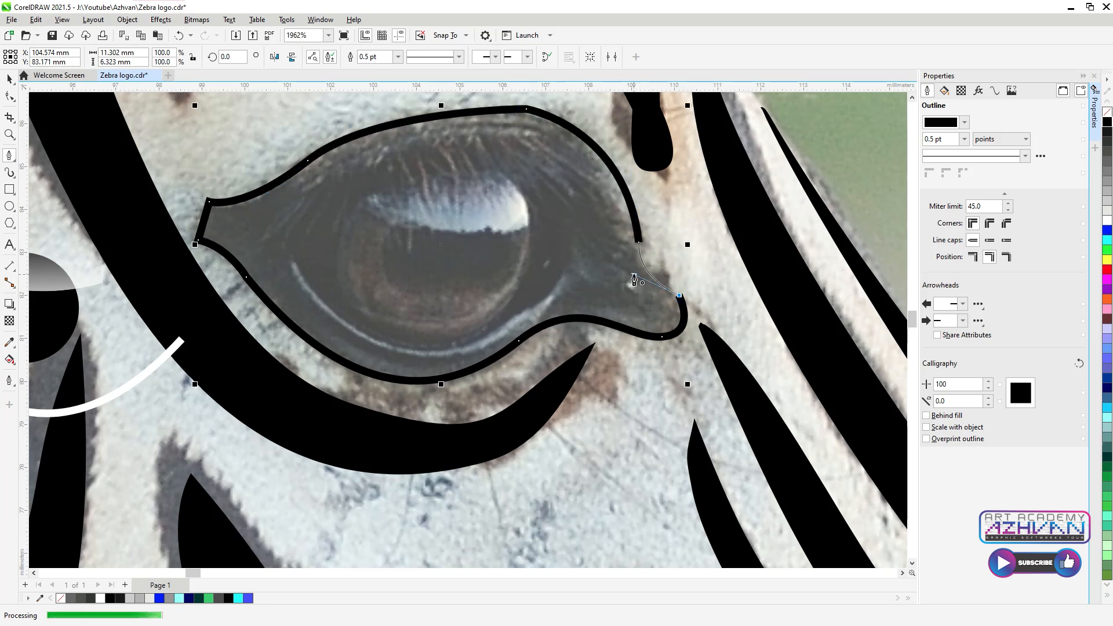
Step: Smooth the top node of the eye outline with the Shape tool
{"action": "left_click", "coordinate": [10, 97]}
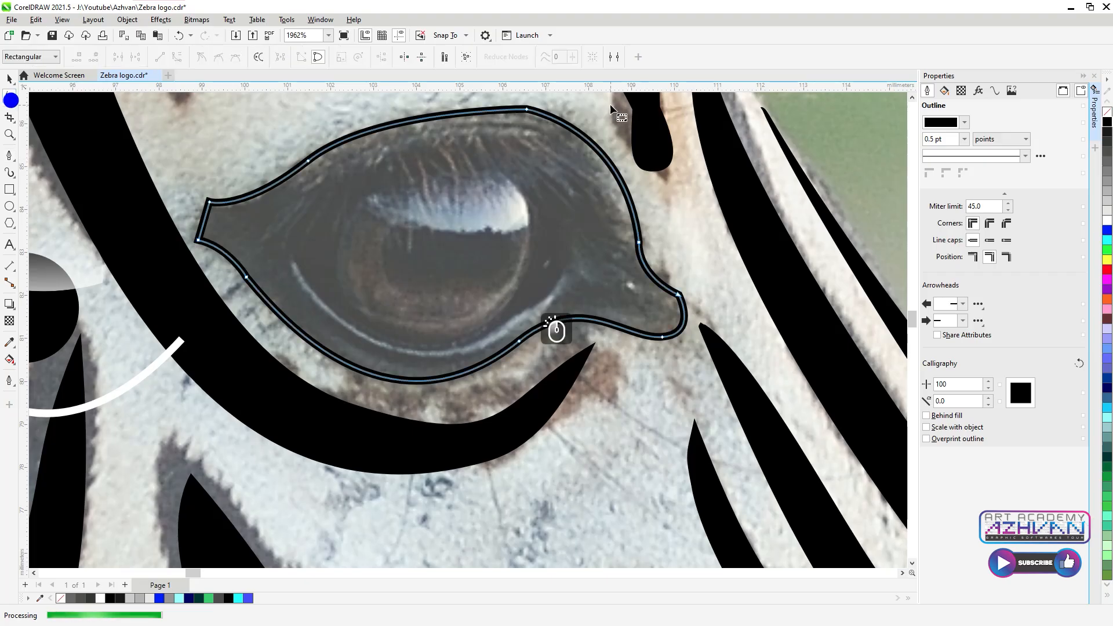
{"action": "left_click", "coordinate": [526, 109]}
{"action": "scroll", "coordinate": [601, 281], "scroll_direction": "down", "scroll_amount": 4}
{"action": "scroll", "coordinate": [602, 261], "scroll_direction": "up", "scroll_amount": 1}
{"action": "key", "text": "space"}
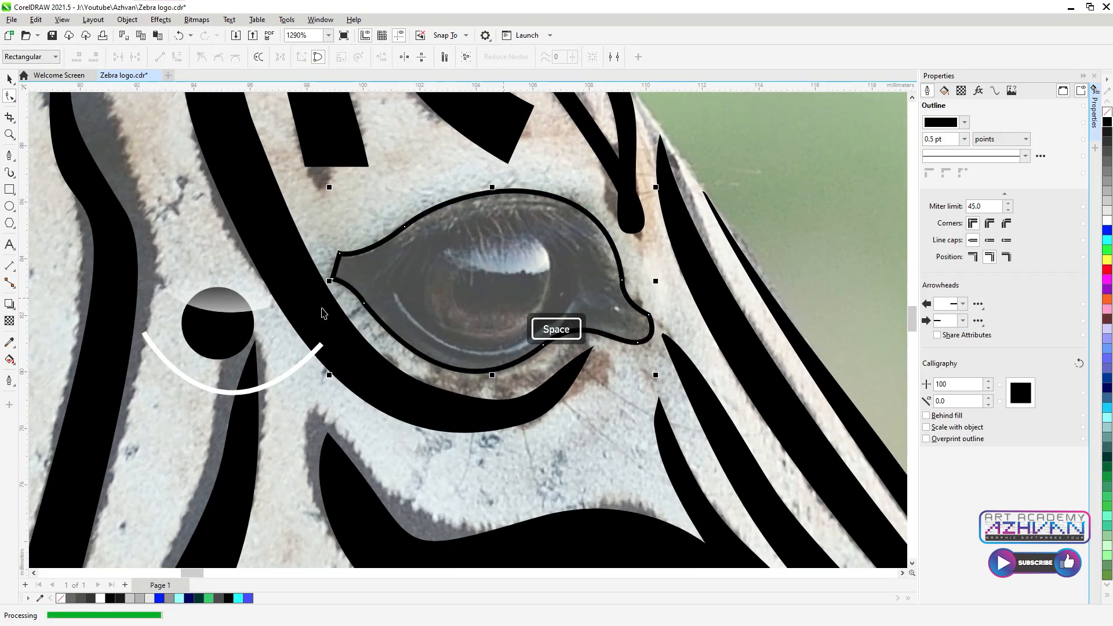
Step: Draw a circle centred over the eyeball, fill it black and give it the sampled near-black outline
{"action": "left_click", "coordinate": [10, 206]}
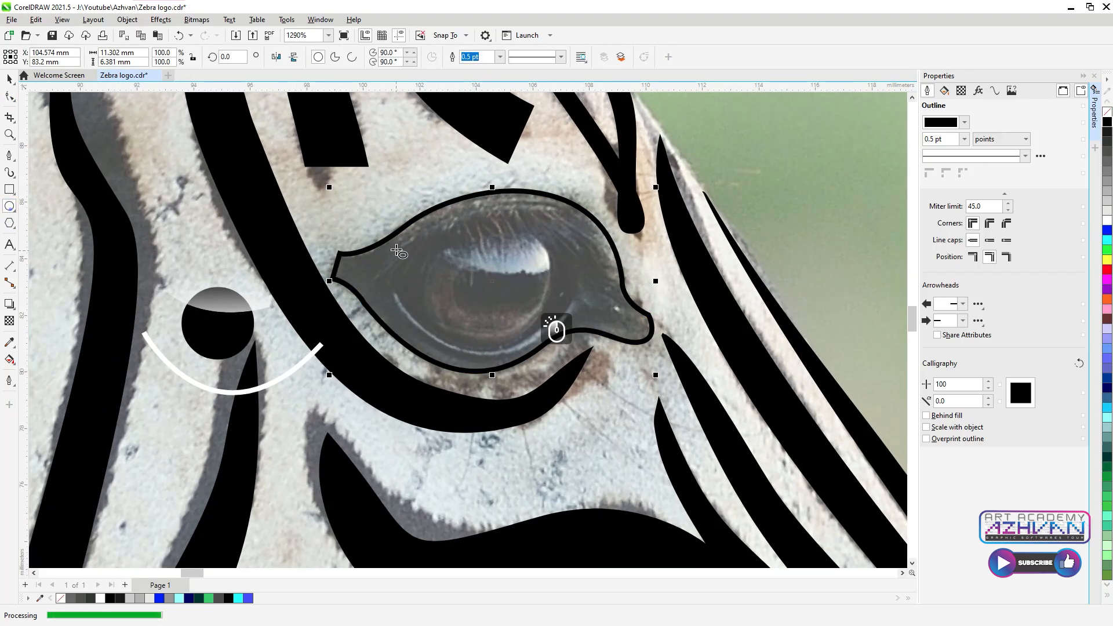
{"action": "left_click_drag", "start_coordinate": [412, 234], "coordinate": [564, 386]}
{"action": "left_click_drag", "start_coordinate": [489, 304], "coordinate": [492, 281]}
{"action": "left_click_drag", "start_coordinate": [1109, 134], "coordinate": [557, 323]}
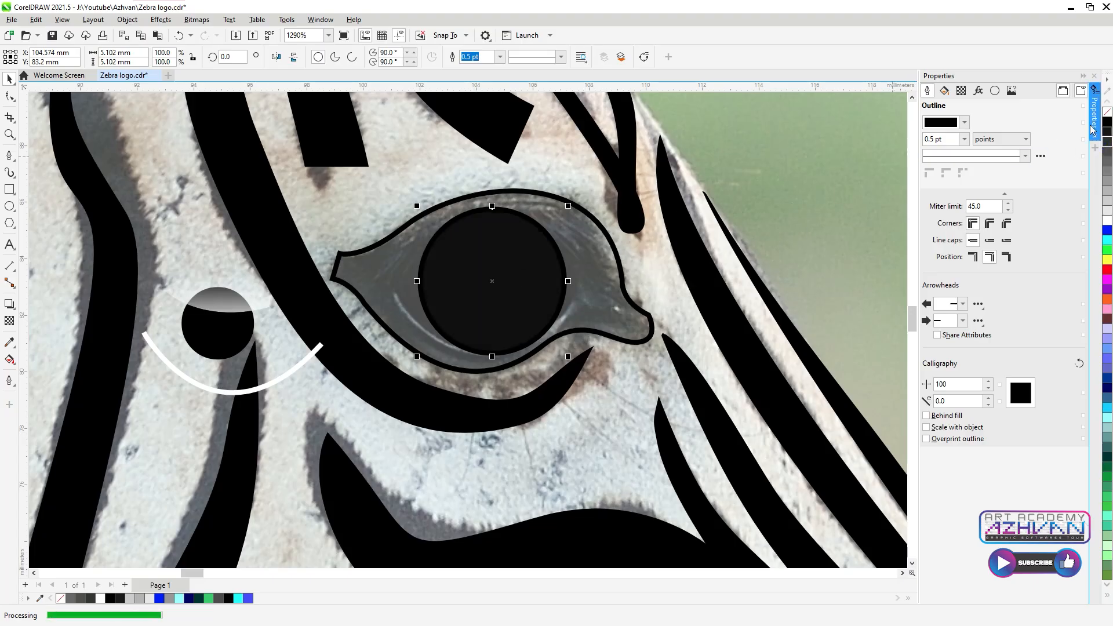
{"action": "scroll", "coordinate": [579, 259], "scroll_direction": "up", "scroll_amount": 5}
{"action": "left_click", "coordinate": [9, 345]}
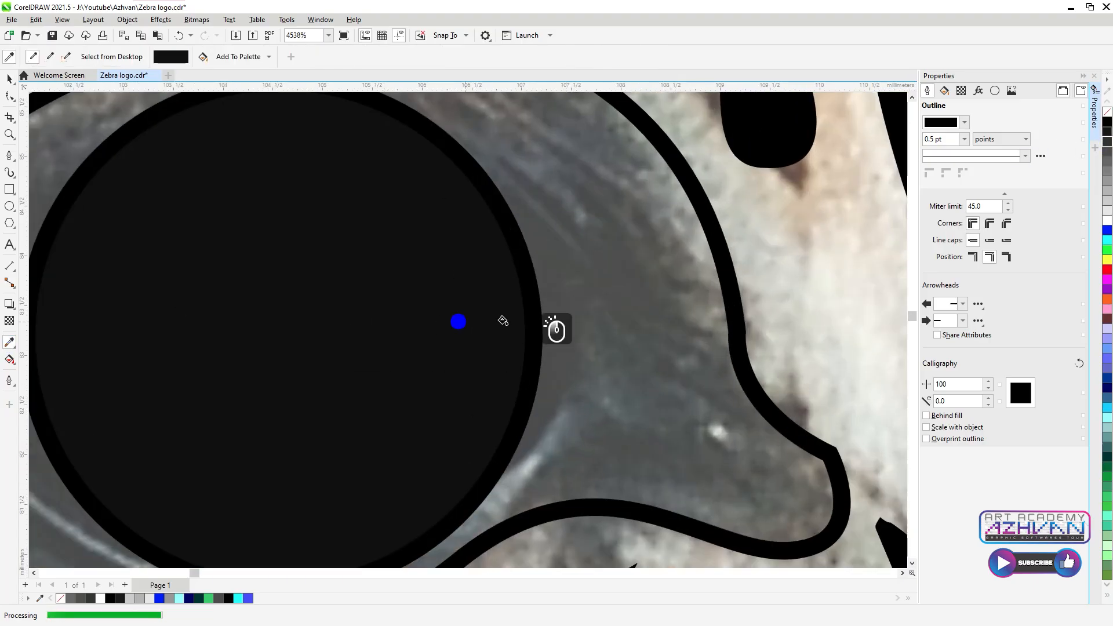
{"action": "left_click", "coordinate": [529, 318]}
{"action": "scroll", "coordinate": [774, 320], "scroll_direction": "down", "scroll_amount": 5}
Step: Nudge the pupil circle into place and move the white arc beneath it
{"action": "key", "text": "space"}
{"action": "left_click", "coordinate": [574, 353]}
{"action": "scroll", "coordinate": [542, 354], "scroll_direction": "up", "scroll_amount": 3}
{"action": "left_click", "coordinate": [520, 291]}
{"action": "left_click_drag", "start_coordinate": [527, 302], "coordinate": [522, 298]}
{"action": "left_click_drag", "start_coordinate": [284, 398], "coordinate": [539, 331]}
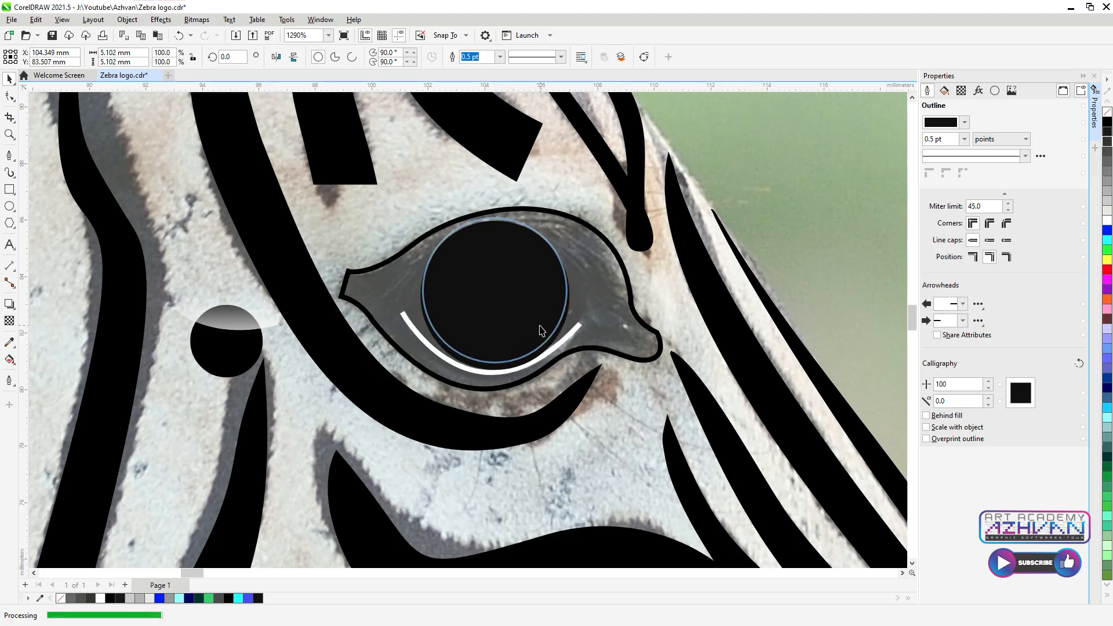
Step: Fill the eye outline shape black and send it back one level
{"action": "left_click", "coordinate": [561, 342]}
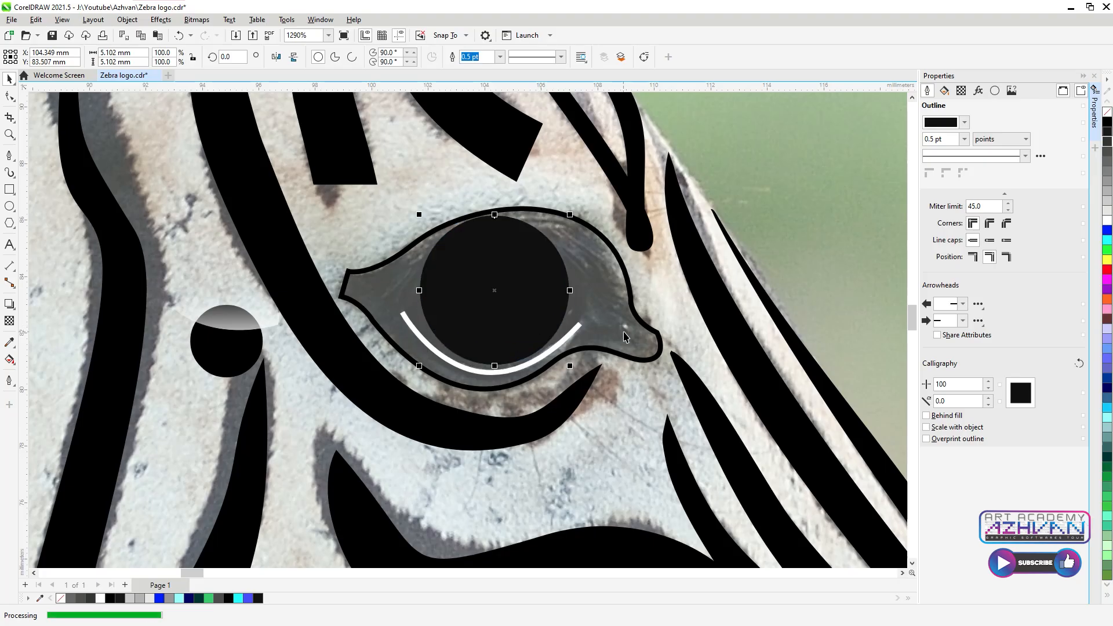
{"action": "left_click", "coordinate": [1108, 122]}
{"action": "key", "text": "ctrl+Page_Down"}
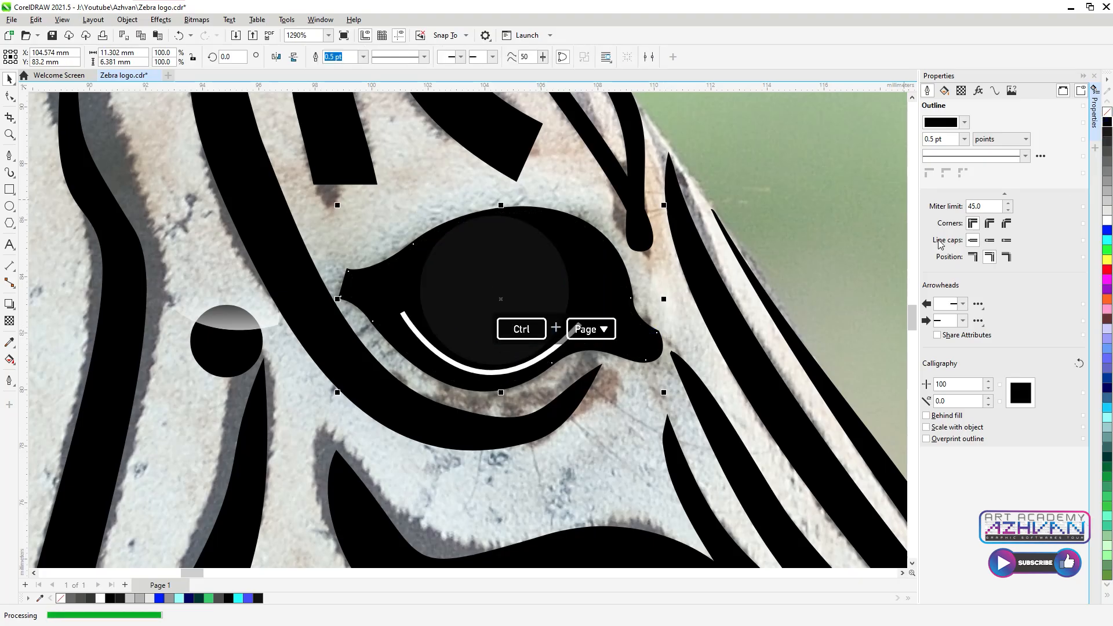
Step: Move the gradient highlight onto the pupil and bring it forward on top
{"action": "left_click", "coordinate": [236, 319]}
{"action": "left_click_drag", "start_coordinate": [237, 319], "coordinate": [518, 295]}
{"action": "key", "text": "ctrl+Page_Up"}
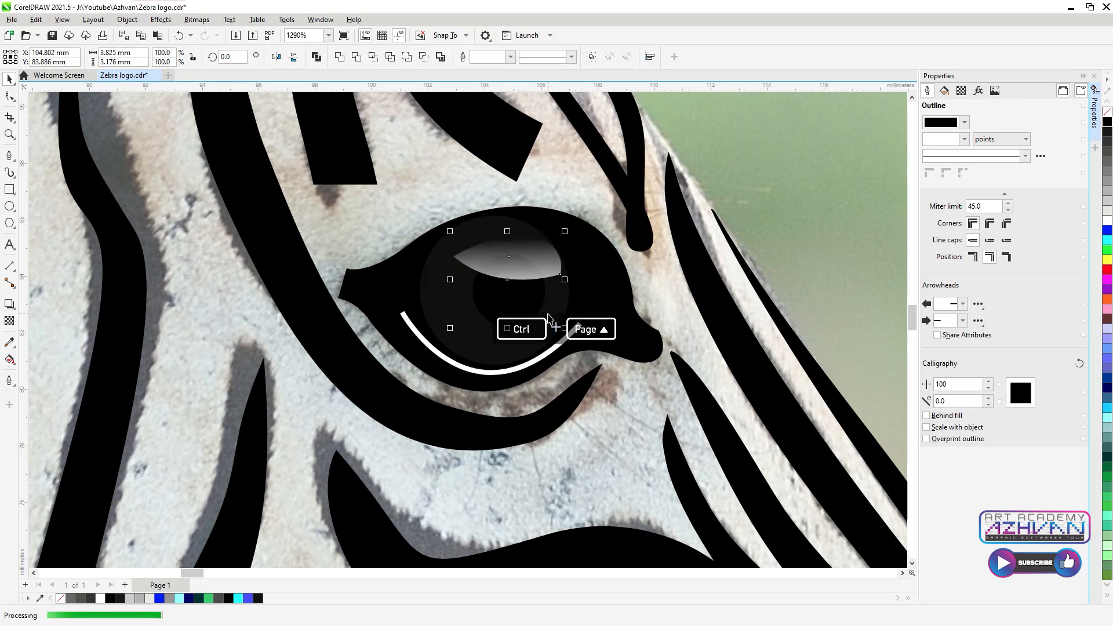
{"action": "left_click", "coordinate": [514, 309]}
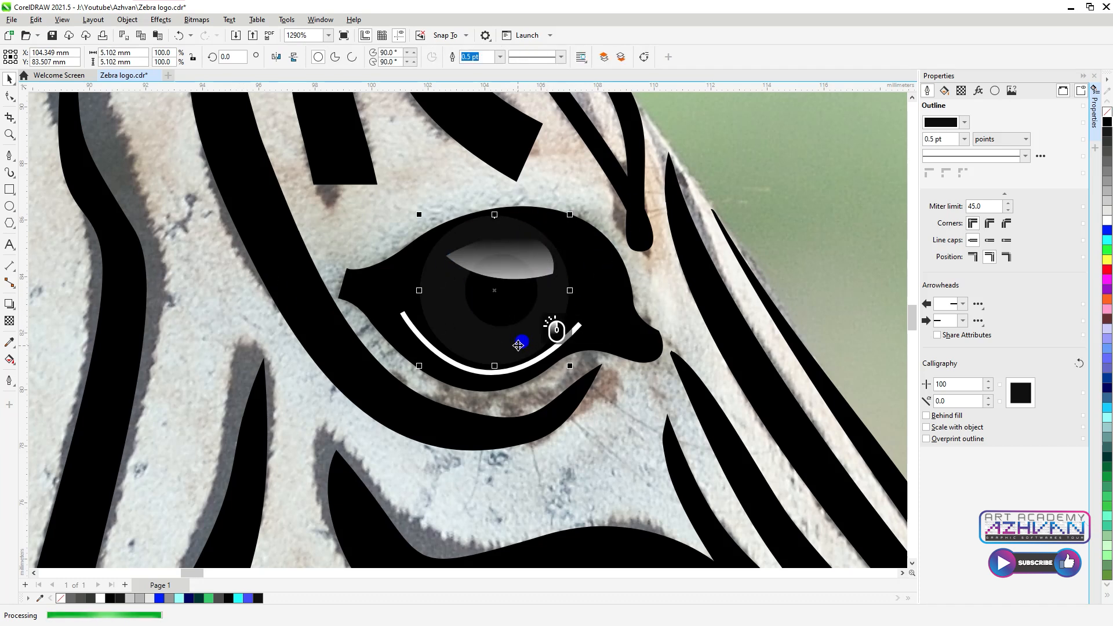
{"action": "scroll", "coordinate": [634, 308], "scroll_direction": "down", "scroll_amount": 8}
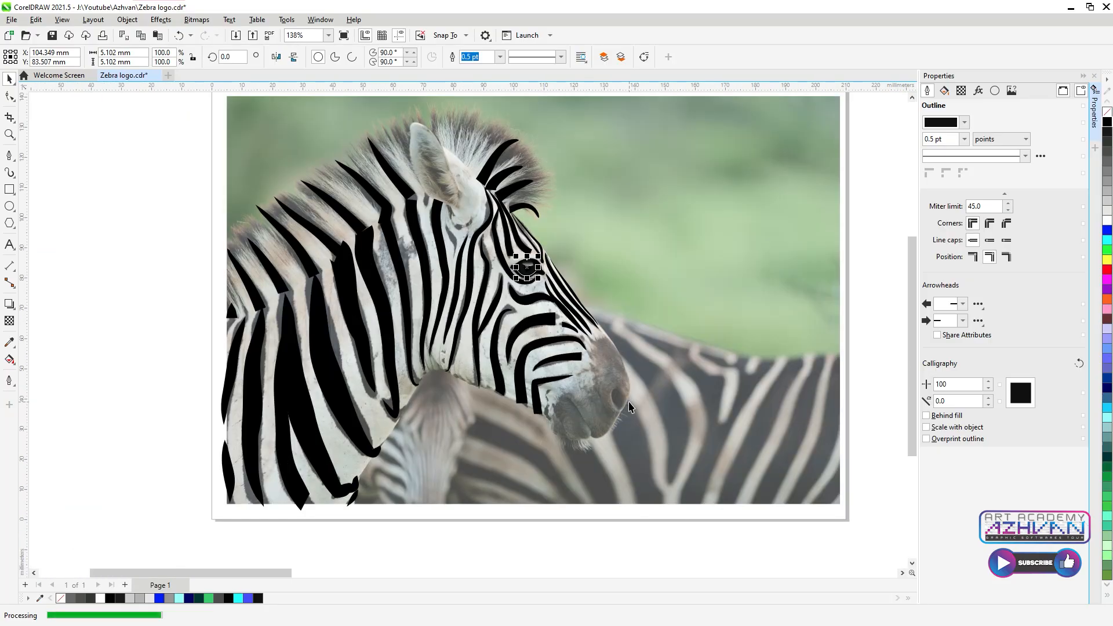
Step: Start a Pen outline on the muzzle, placing nodes around the tip and along the lower lip
{"action": "scroll", "coordinate": [629, 406], "scroll_direction": "up", "scroll_amount": 3}
{"action": "left_click", "coordinate": [10, 155]}
{"action": "left_click", "coordinate": [613, 203]}
{"action": "scroll", "coordinate": [668, 325], "scroll_direction": "up", "scroll_amount": 2}
{"action": "left_click", "coordinate": [667, 324]}
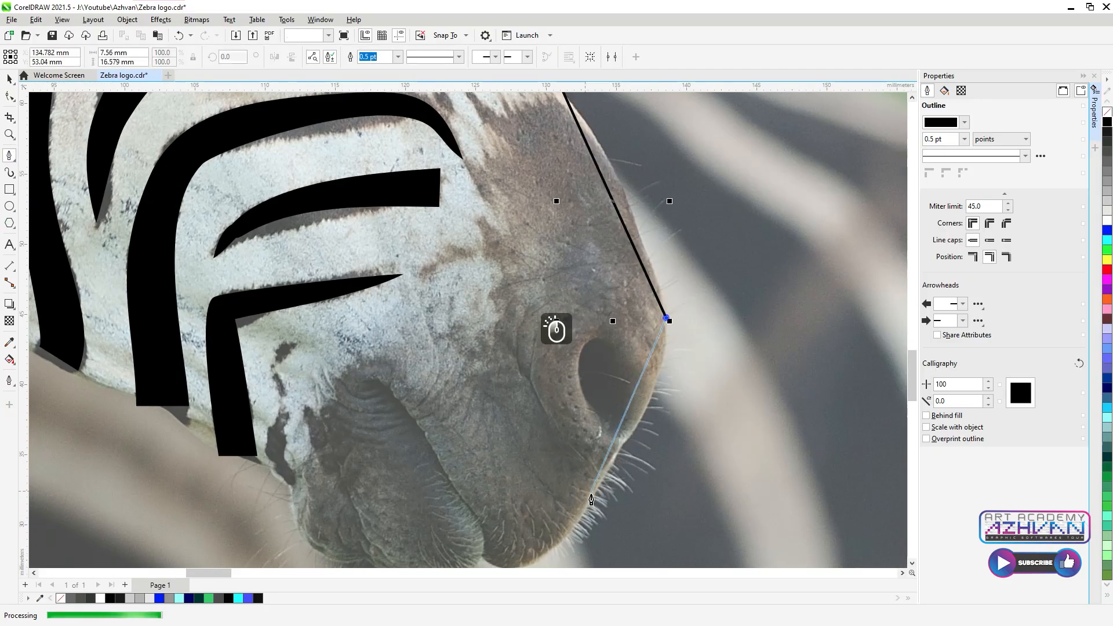
{"action": "left_click", "coordinate": [591, 502]}
{"action": "scroll", "coordinate": [555, 551], "scroll_direction": "down", "scroll_amount": 3}
{"action": "scroll", "coordinate": [555, 551], "scroll_direction": "up", "scroll_amount": 2}
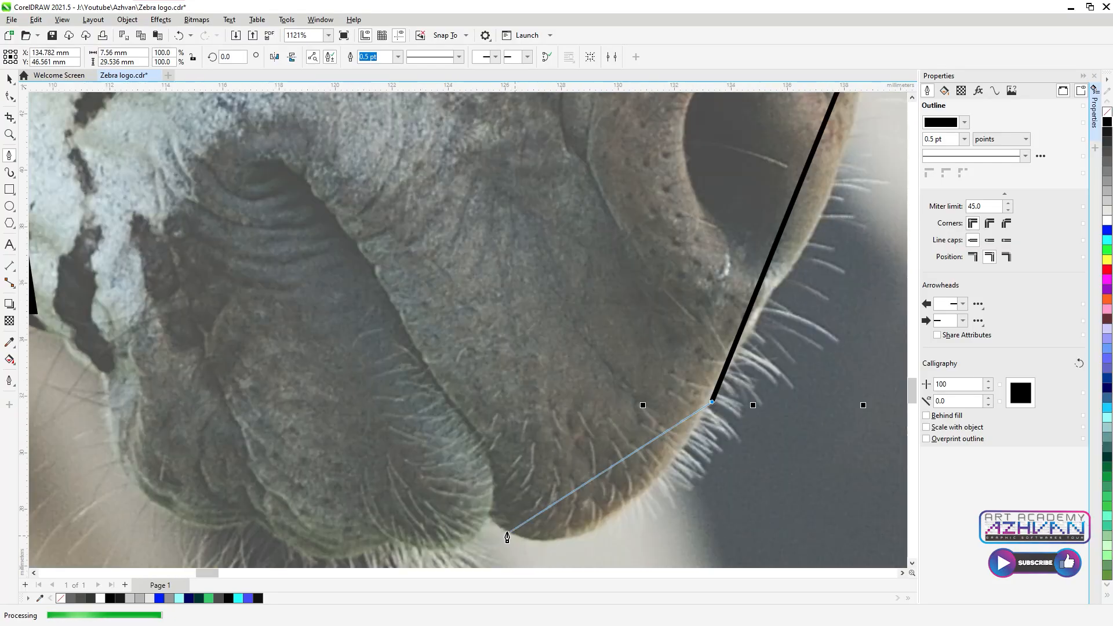
{"action": "left_click", "coordinate": [489, 515]}
{"action": "left_click", "coordinate": [392, 541]}
{"action": "left_click", "coordinate": [255, 521]}
{"action": "left_click", "coordinate": [102, 380]}
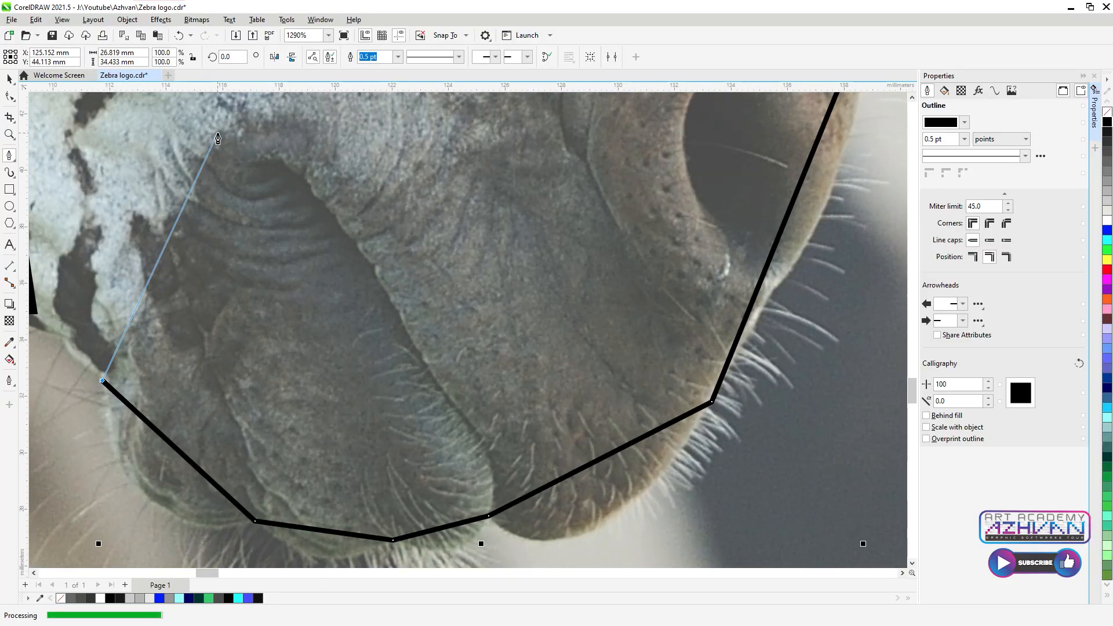
Step: Curve the outline back up across the muzzle and close it at the start node
{"action": "scroll", "coordinate": [559, 323], "scroll_direction": "up", "scroll_amount": 3}
{"action": "left_click_drag", "start_coordinate": [207, 265], "coordinate": [231, 134]}
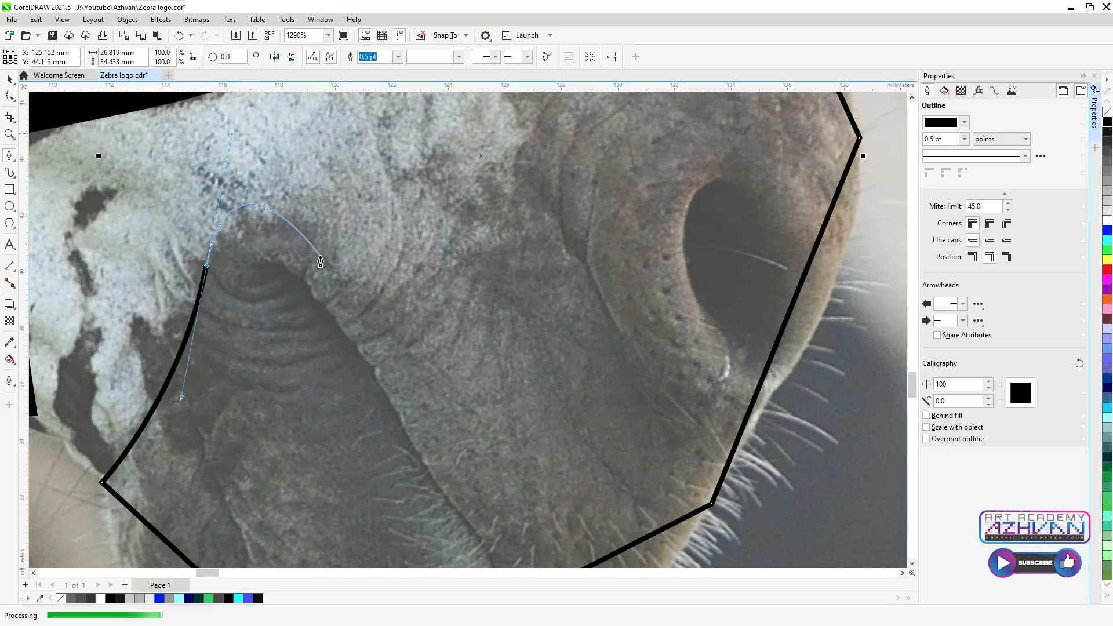
{"action": "left_click", "coordinate": [368, 246]}
{"action": "scroll", "coordinate": [557, 276], "scroll_direction": "down", "scroll_amount": 3}
{"action": "scroll", "coordinate": [556, 202], "scroll_direction": "up", "scroll_amount": 2}
{"action": "left_click", "coordinate": [547, 189]}
{"action": "left_click_drag", "start_coordinate": [546, 186], "coordinate": [518, 113]}
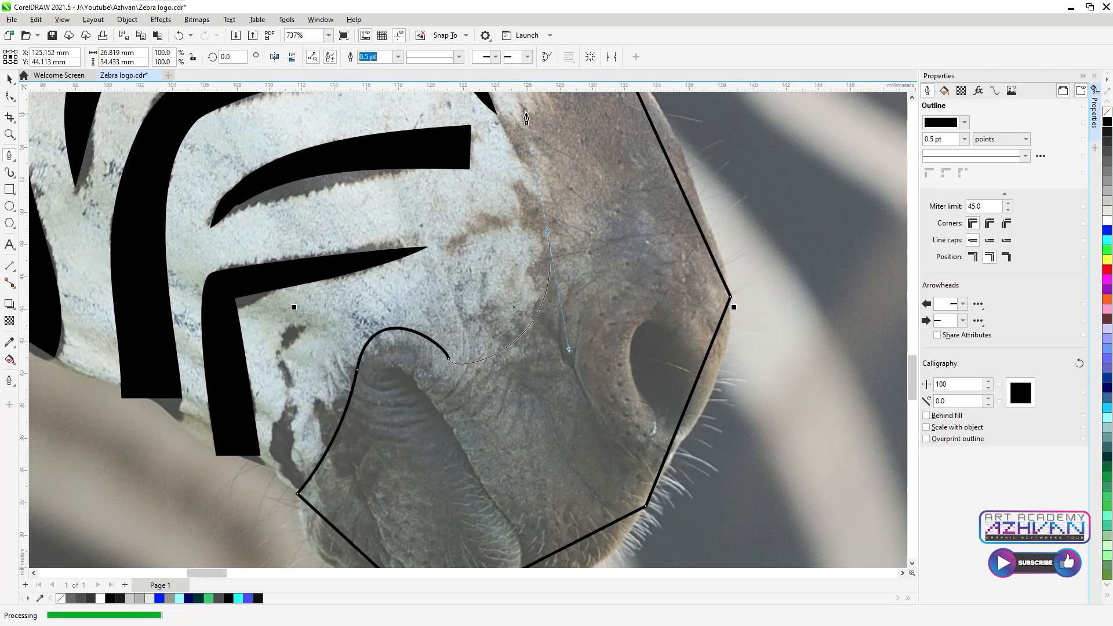
{"action": "scroll", "coordinate": [533, 250], "scroll_direction": "down", "scroll_amount": 3}
{"action": "scroll", "coordinate": [537, 136], "scroll_direction": "up", "scroll_amount": 4}
{"action": "left_click", "coordinate": [624, 112]}
{"action": "scroll", "coordinate": [607, 243], "scroll_direction": "down", "scroll_amount": 4}
Step: Select the nose outline's nodes with the Shape tool, then deselect them
{"action": "left_click", "coordinate": [10, 80]}
{"action": "left_click", "coordinate": [9, 95]}
{"action": "scroll", "coordinate": [632, 283], "scroll_direction": "up", "scroll_amount": 2}
{"action": "scroll", "coordinate": [674, 246], "scroll_direction": "down", "scroll_amount": 3}
{"action": "left_click_drag", "start_coordinate": [722, 170], "coordinate": [404, 476]}
{"action": "left_click", "coordinate": [636, 405]}
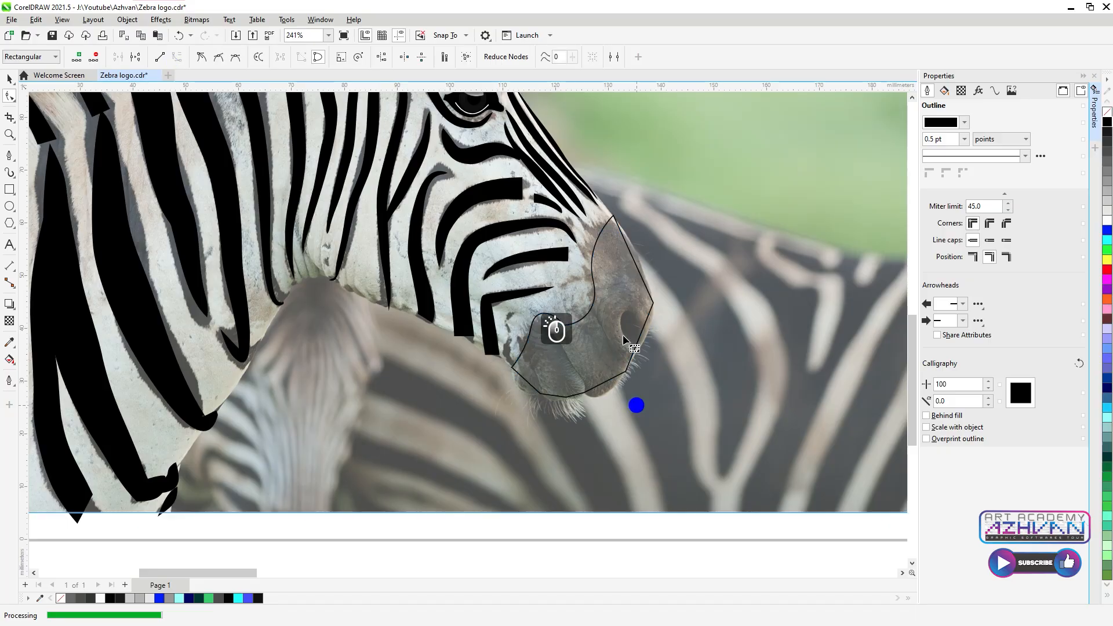
{"action": "scroll", "coordinate": [635, 258], "scroll_direction": "up", "scroll_amount": 4}
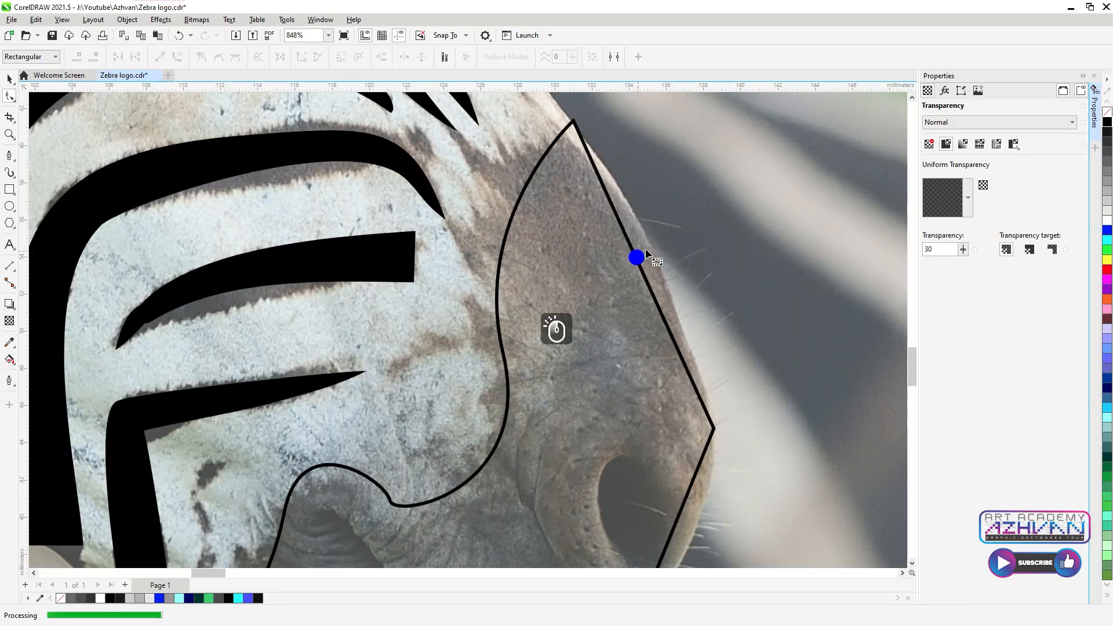
Step: Bend the upper nose outline segment outward into a curve
{"action": "left_click", "coordinate": [640, 267]}
{"action": "left_click_drag", "start_coordinate": [652, 259], "coordinate": [557, 325]}
{"action": "scroll", "coordinate": [656, 257], "scroll_direction": "down", "scroll_amount": 3}
{"action": "scroll", "coordinate": [702, 449], "scroll_direction": "up", "scroll_amount": 3}
{"action": "scroll", "coordinate": [581, 337], "scroll_direction": "up", "scroll_amount": 2}
{"action": "left_click", "coordinate": [581, 337]}
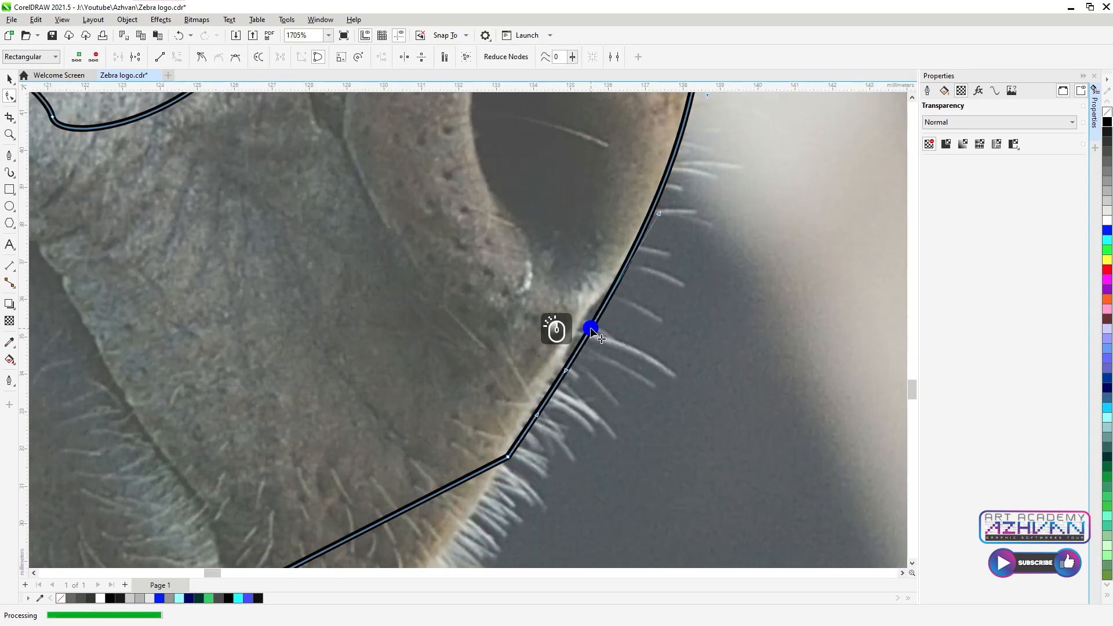
{"action": "left_click", "coordinate": [653, 204]}
{"action": "scroll", "coordinate": [658, 207], "scroll_direction": "down", "scroll_amount": 3}
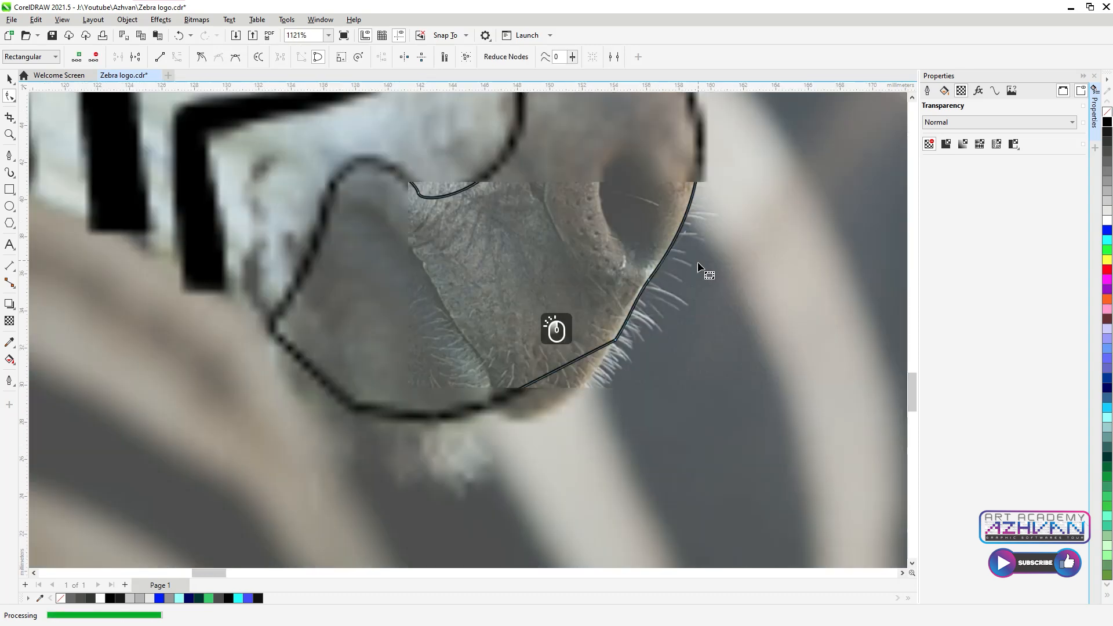
{"action": "scroll", "coordinate": [698, 269], "scroll_direction": "up", "scroll_amount": 2}
Step: Curve the lower nose segments to follow the muzzle and lip
{"action": "left_click_drag", "start_coordinate": [521, 409], "coordinate": [521, 410]}
{"action": "left_click_drag", "start_coordinate": [502, 367], "coordinate": [514, 425]}
{"action": "scroll", "coordinate": [628, 352], "scroll_direction": "down", "scroll_amount": 3}
{"action": "scroll", "coordinate": [474, 386], "scroll_direction": "up", "scroll_amount": 2}
{"action": "left_click_drag", "start_coordinate": [469, 394], "coordinate": [478, 427]}
{"action": "left_click_drag", "start_coordinate": [282, 398], "coordinate": [280, 444]}
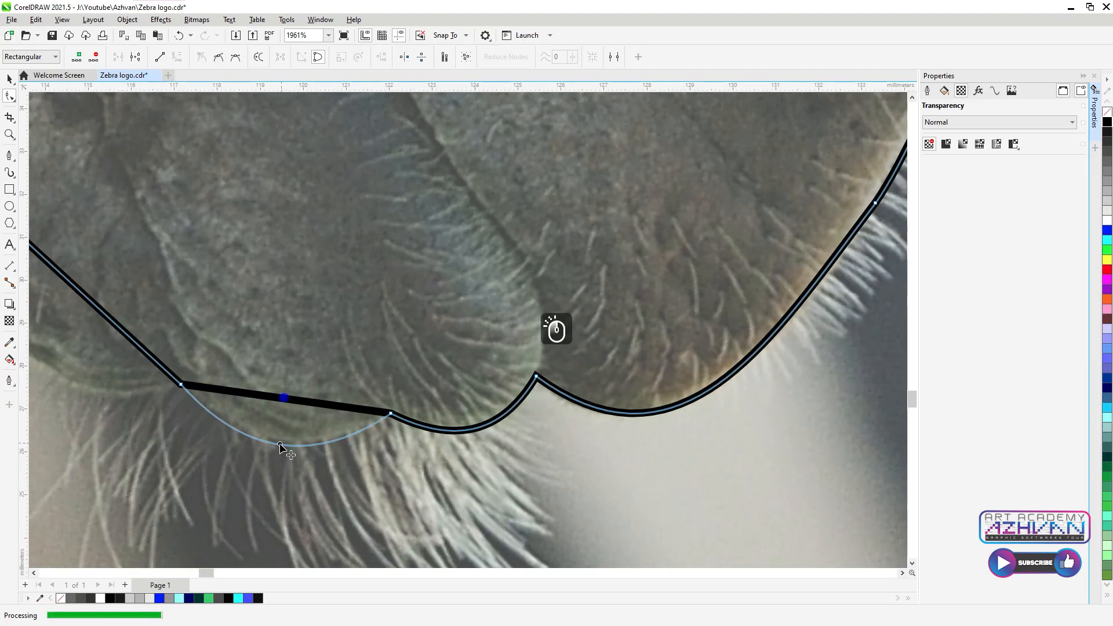
{"action": "scroll", "coordinate": [536, 399], "scroll_direction": "down", "scroll_amount": 4}
{"action": "left_click_drag", "start_coordinate": [360, 355], "coordinate": [343, 383]}
{"action": "scroll", "coordinate": [567, 471], "scroll_direction": "down", "scroll_amount": 6}
{"action": "scroll", "coordinate": [631, 352], "scroll_direction": "up", "scroll_amount": 9}
Step: Draw an oval over the nostril, tilt it slightly, and resize it taller and narrower
{"action": "left_click", "coordinate": [10, 206]}
{"action": "left_click_drag", "start_coordinate": [533, 316], "coordinate": [624, 422]}
{"action": "left_click_drag", "start_coordinate": [580, 371], "coordinate": [570, 346]}
{"action": "left_click_drag", "start_coordinate": [616, 401], "coordinate": [627, 390]}
{"action": "left_click", "coordinate": [579, 343]}
{"action": "left_click_drag", "start_coordinate": [616, 292], "coordinate": [632, 272]}
{"action": "left_click_drag", "start_coordinate": [633, 335], "coordinate": [613, 335]}
{"action": "scroll", "coordinate": [616, 325], "scroll_direction": "down", "scroll_amount": 5}
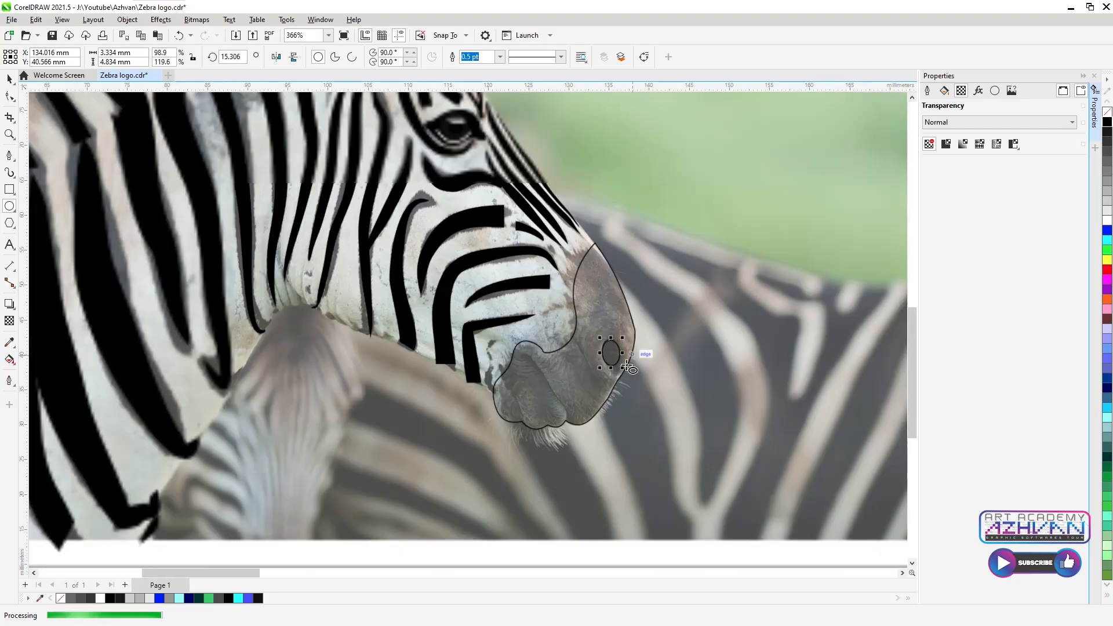
{"action": "left_click", "coordinate": [616, 307]}
Step: Cut the nostril oval out of the nose shape with Back Minus Front
{"action": "scroll", "coordinate": [616, 308], "scroll_direction": "down", "scroll_amount": 4}
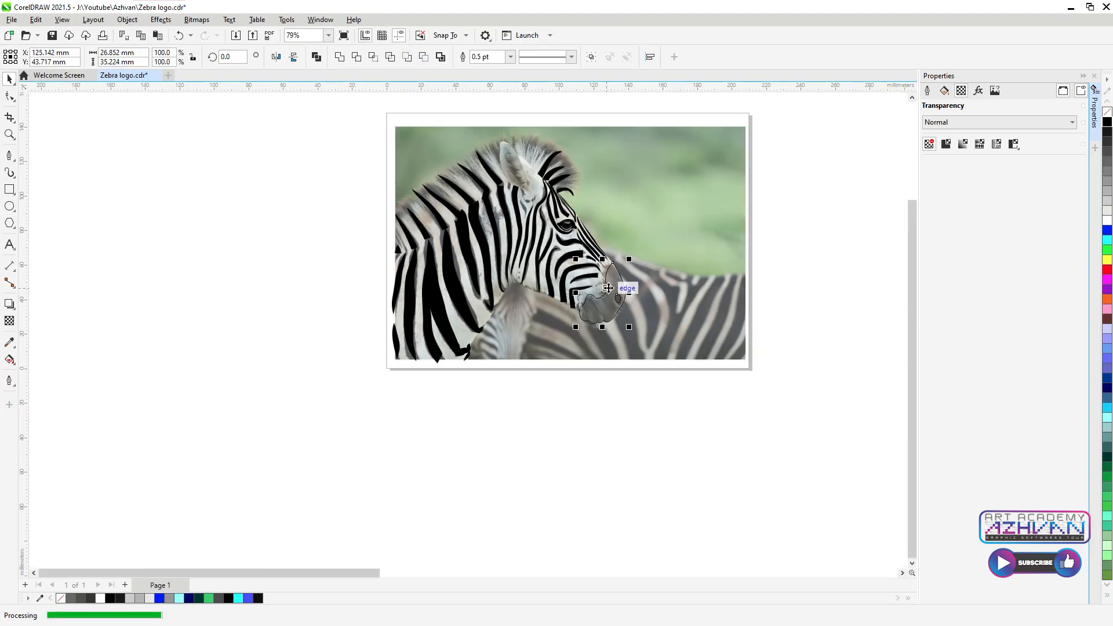
{"action": "left_click", "coordinate": [614, 300]}
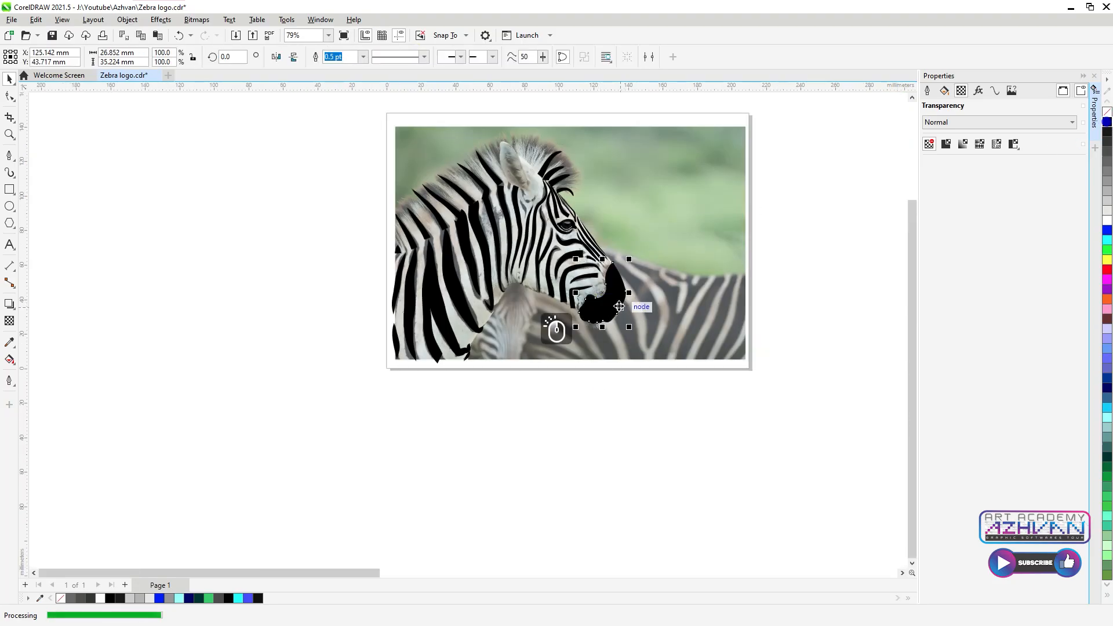
{"action": "scroll", "coordinate": [621, 328], "scroll_direction": "up", "scroll_amount": 4}
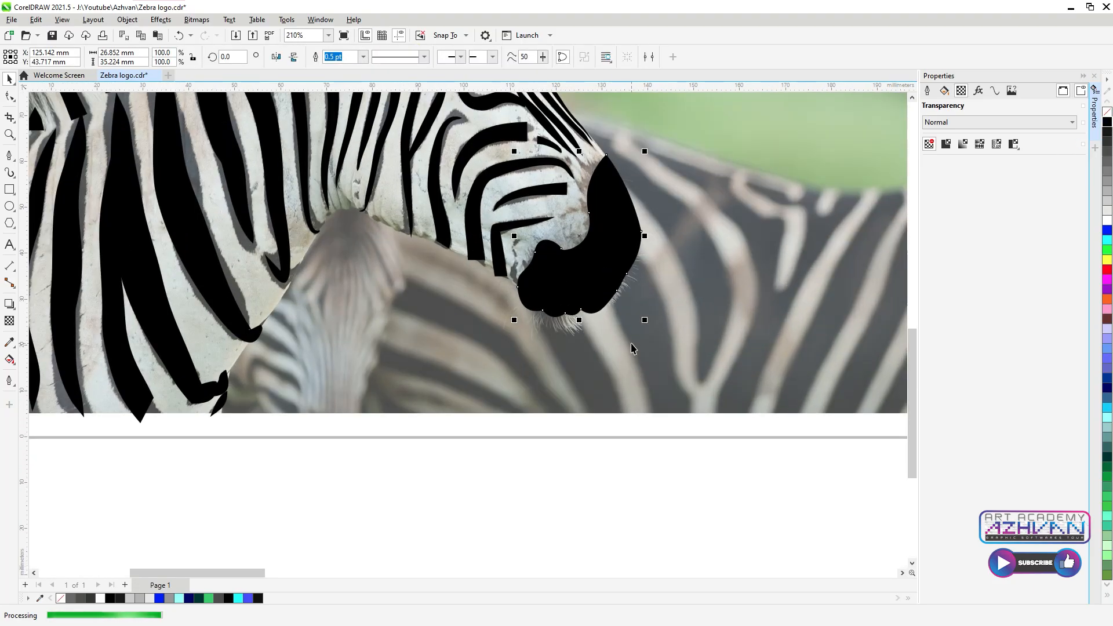
{"action": "key", "text": "ctrl+z"}
{"action": "left_click", "coordinate": [613, 440]}
{"action": "left_click", "coordinate": [616, 249]}
{"action": "left_click", "coordinate": [620, 209], "text": "shift"}
{"action": "left_click", "coordinate": [424, 58]}
Step: Fill the trimmed nose shape solid black
{"action": "left_click", "coordinate": [611, 467]}
{"action": "left_click", "coordinate": [581, 280]}
{"action": "left_click", "coordinate": [1107, 121]}
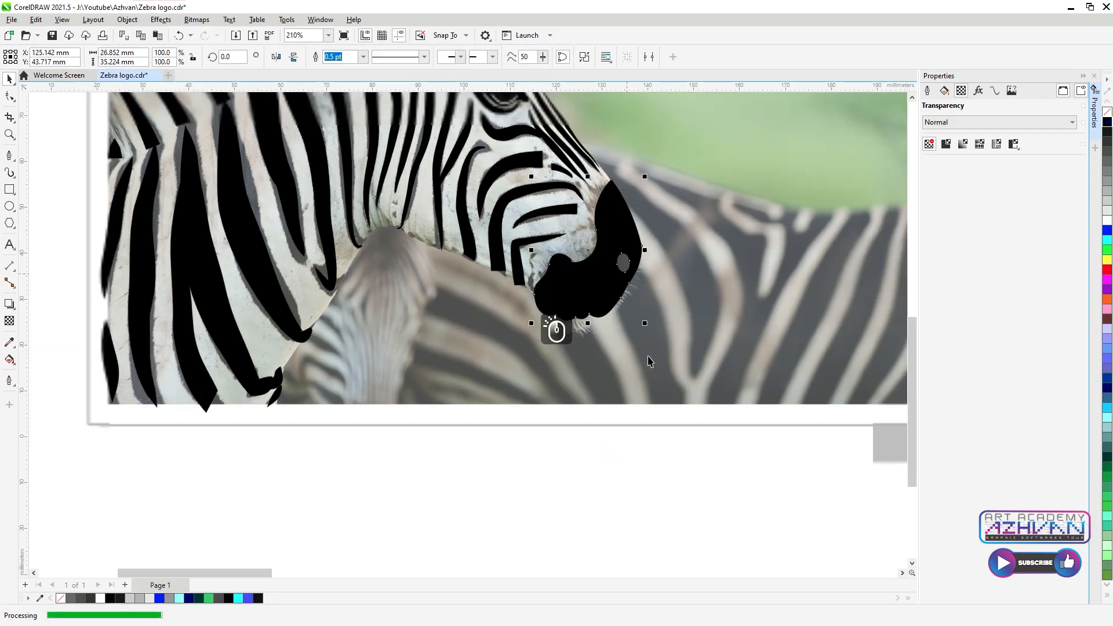
{"action": "scroll", "coordinate": [631, 296], "scroll_direction": "down", "scroll_amount": 5}
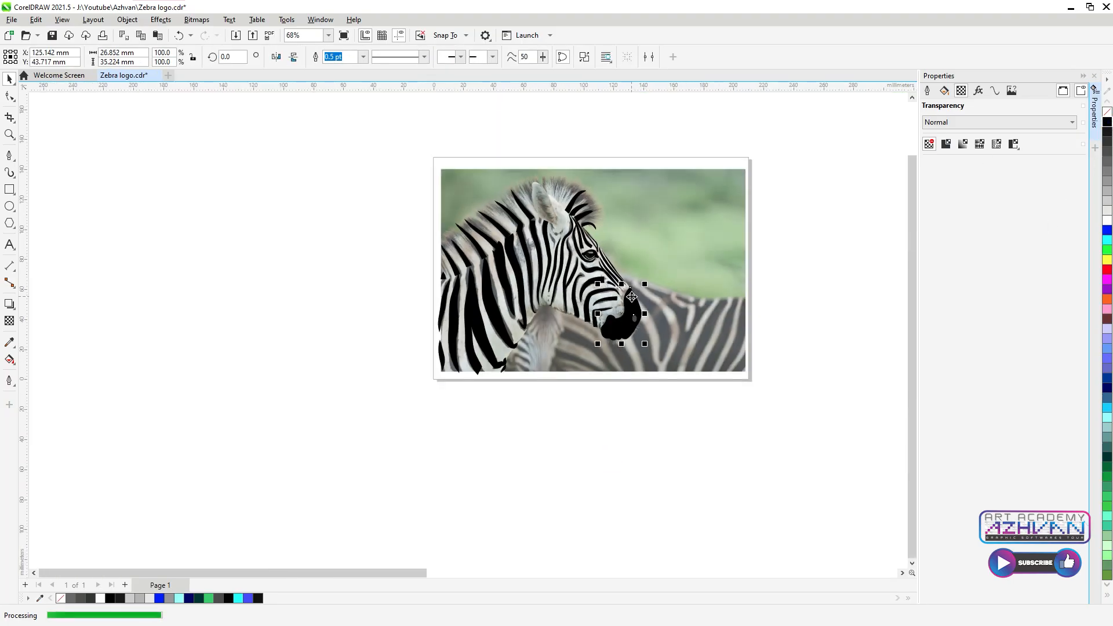
Step: Draw a curved Pen line along the top of the neck for the mane
{"action": "left_click", "coordinate": [9, 156]}
{"action": "left_click", "coordinate": [264, 377]}
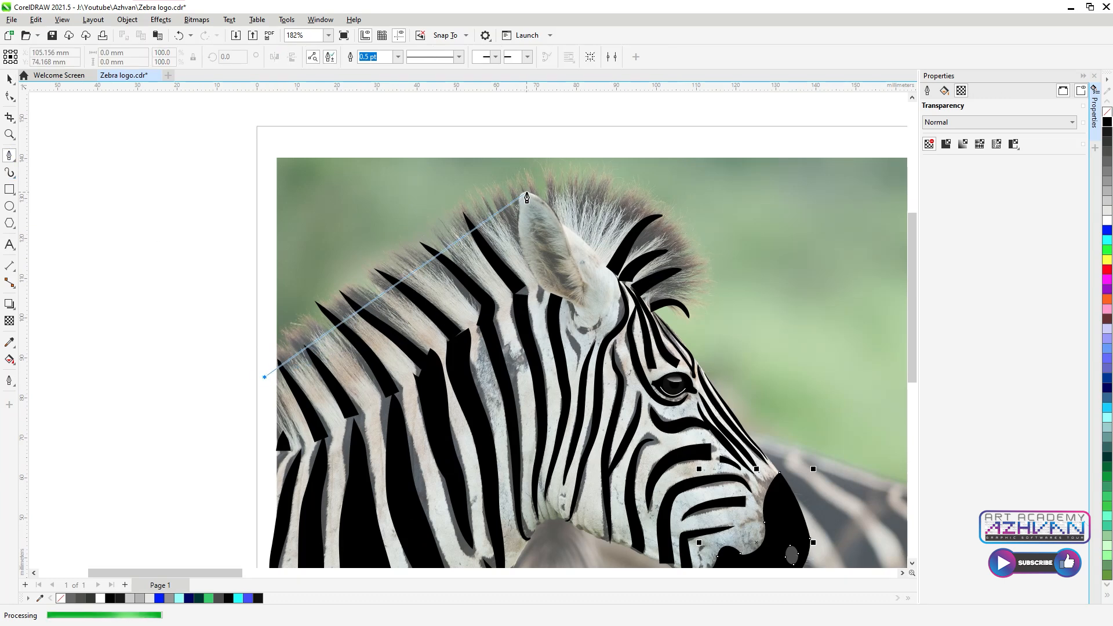
{"action": "left_click_drag", "start_coordinate": [529, 190], "coordinate": [623, 171]}
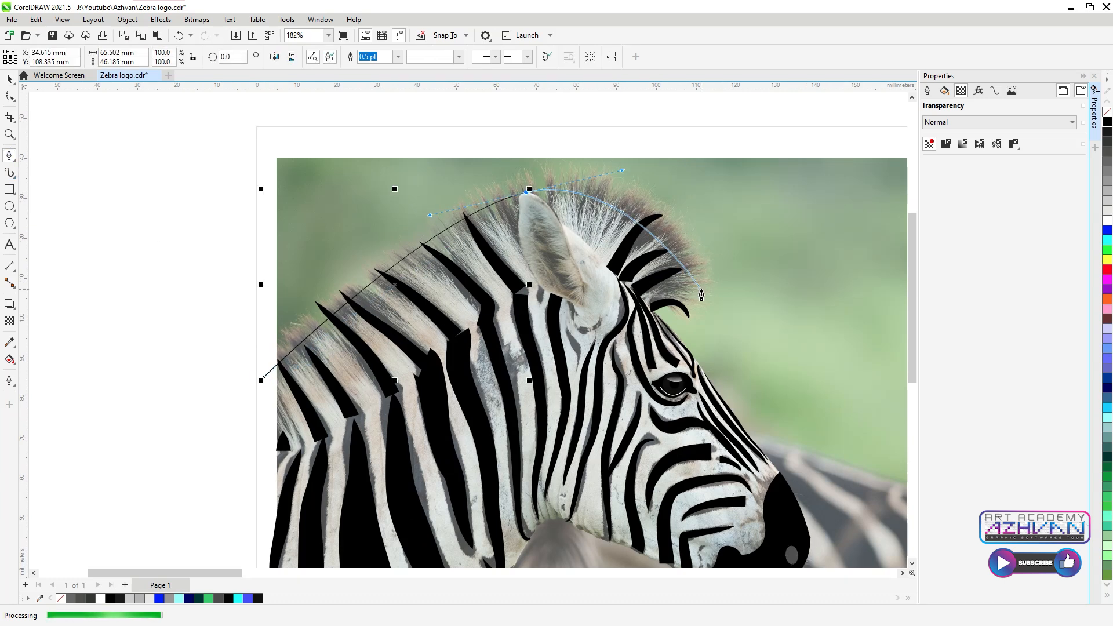
{"action": "double_click", "coordinate": [700, 290]}
{"action": "scroll", "coordinate": [485, 311], "scroll_direction": "down", "scroll_amount": 2}
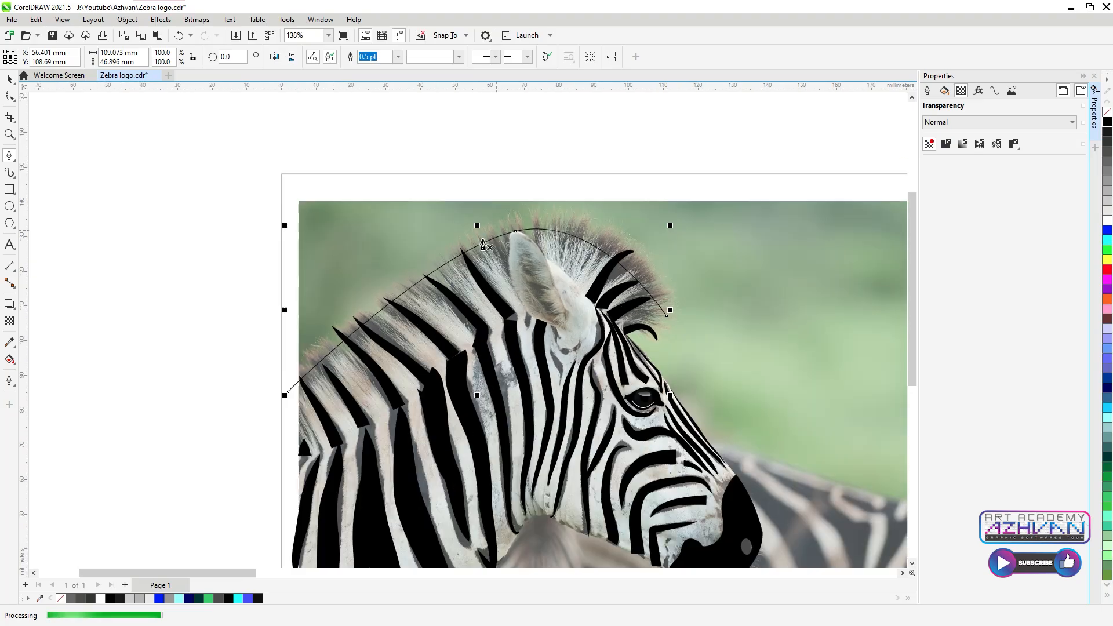
Step: Roughen the mane line into zigzag spikes with the Roughen brush
{"action": "left_click", "coordinate": [10, 97]}
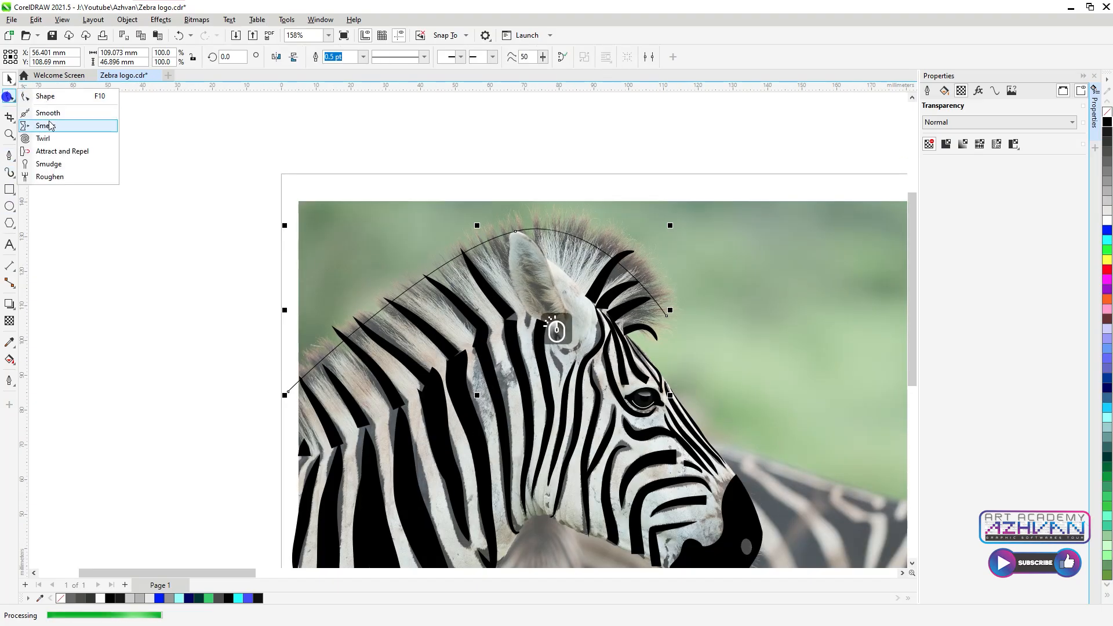
{"action": "left_click", "coordinate": [40, 180]}
{"action": "mouse_move", "coordinate": [311, 369]}
{"action": "left_mouse_down"}
{"action": "mouse_move", "coordinate": [375, 319]}
{"action": "mouse_move", "coordinate": [434, 302]}
{"action": "mouse_move", "coordinate": [433, 278]}
{"action": "mouse_move", "coordinate": [513, 259]}
{"action": "mouse_move", "coordinate": [561, 232]}
{"action": "mouse_move", "coordinate": [622, 297]}
{"action": "mouse_move", "coordinate": [623, 268]}
{"action": "left_mouse_up"}
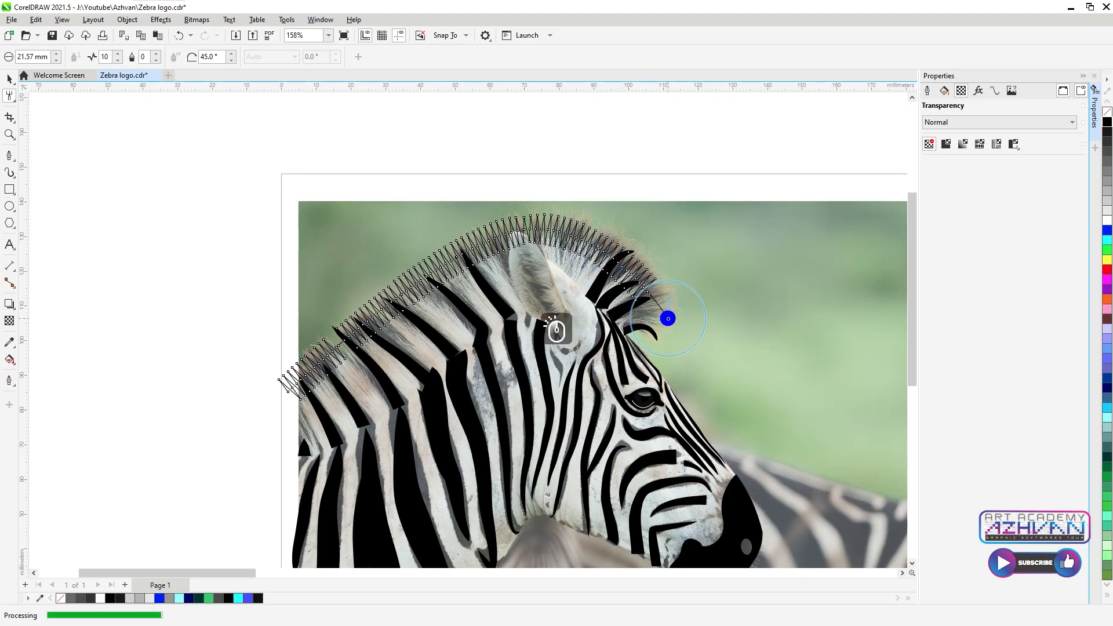
{"action": "left_click", "coordinate": [668, 319]}
Step: Add zigzag spikes along the rest of the mane, undoing a stray roughening
{"action": "key", "text": "space"}
{"action": "left_click", "coordinate": [662, 310]}
{"action": "scroll", "coordinate": [665, 323], "scroll_direction": "up", "scroll_amount": 2}
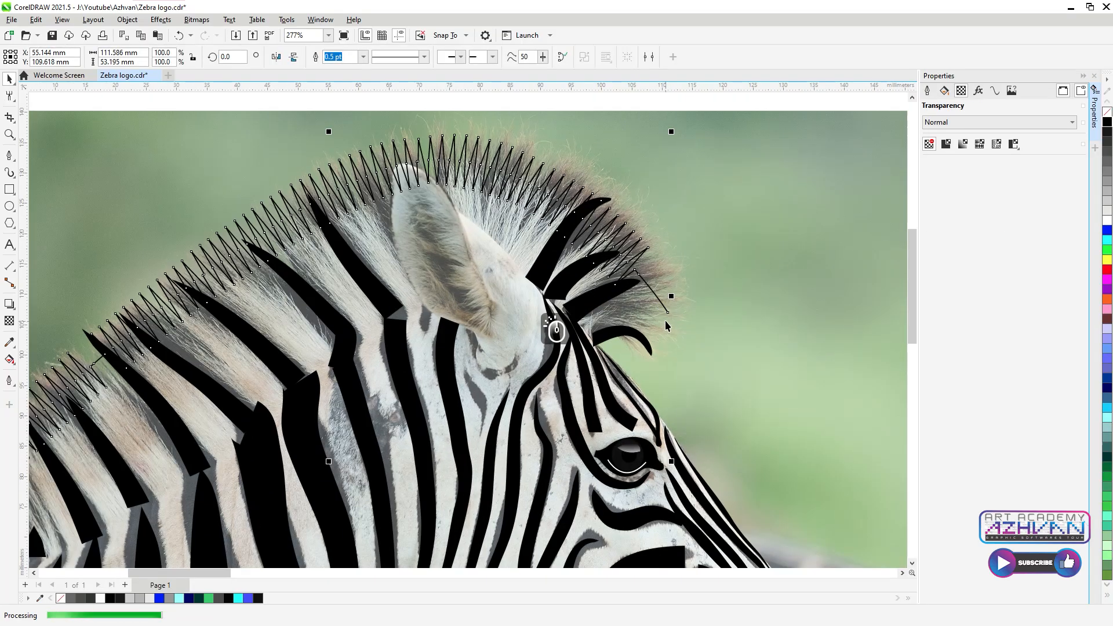
{"action": "scroll", "coordinate": [665, 322], "scroll_direction": "up", "scroll_amount": 2}
{"action": "key", "text": "space"}
{"action": "left_click", "coordinate": [669, 318]}
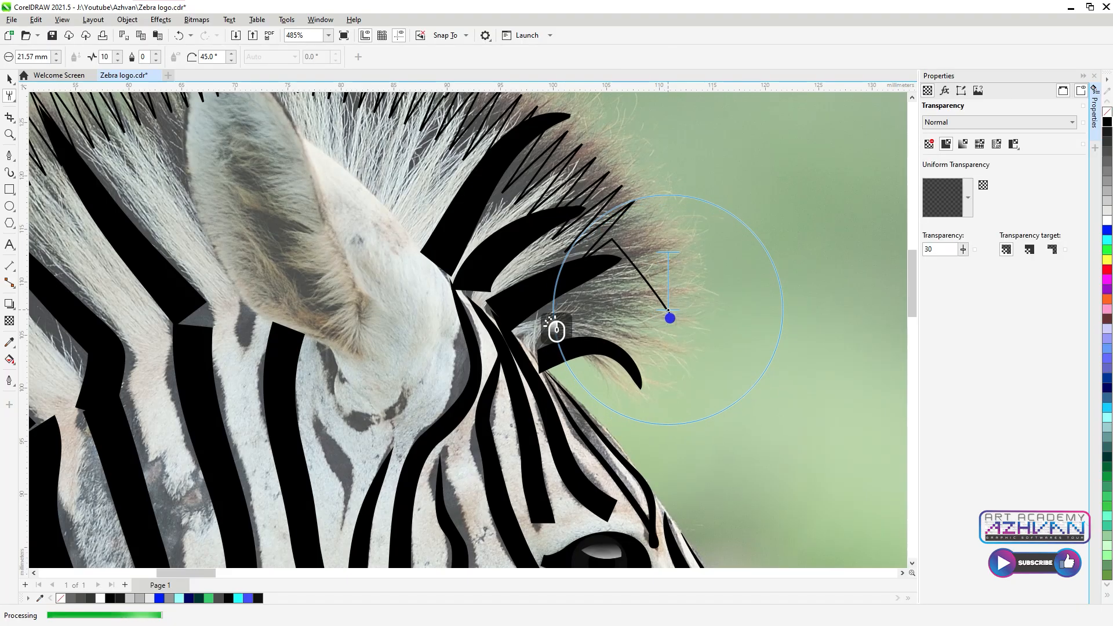
{"action": "key", "text": "ctrl+z"}
{"action": "scroll", "coordinate": [556, 220], "scroll_direction": "down", "scroll_amount": 1}
{"action": "mouse_move", "coordinate": [560, 218]}
{"action": "left_mouse_down"}
{"action": "mouse_move", "coordinate": [583, 218]}
{"action": "mouse_move", "coordinate": [659, 318]}
{"action": "left_mouse_up"}
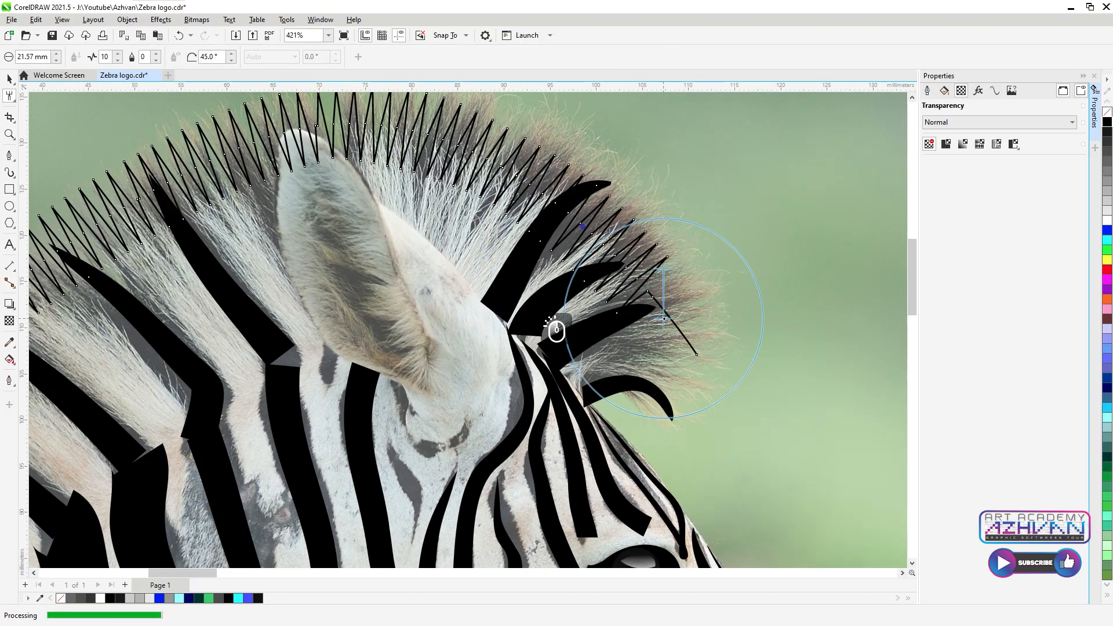
Step: Narrow the roughen brush nib to 18.87 mm
{"action": "left_click", "coordinate": [57, 59]}
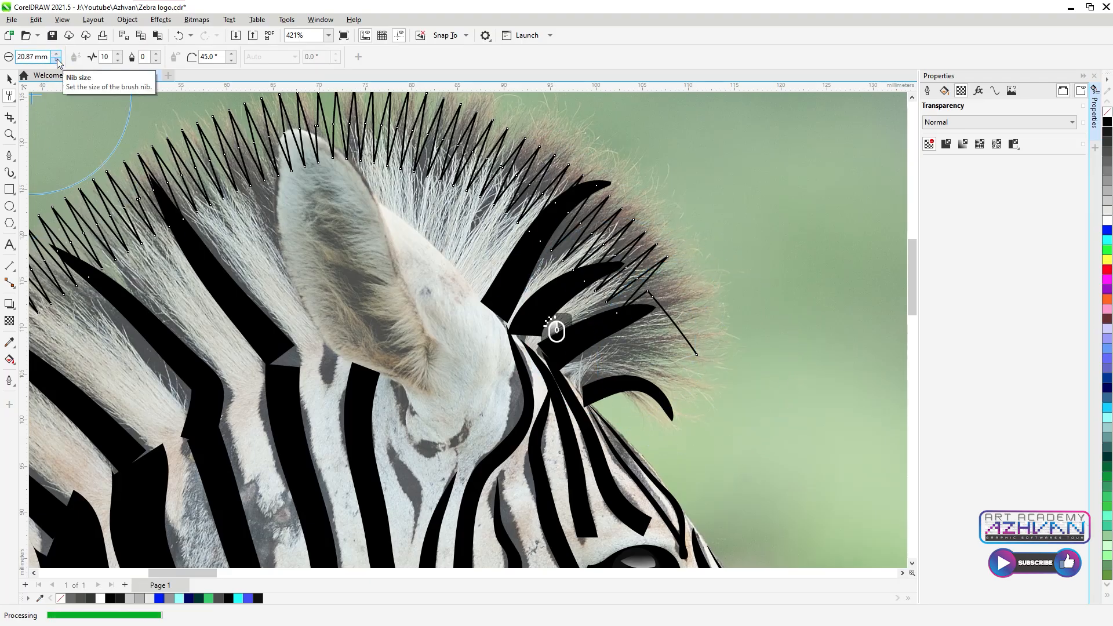
{"action": "left_click", "coordinate": [696, 356]}
{"action": "key", "text": "ctrl+z"}
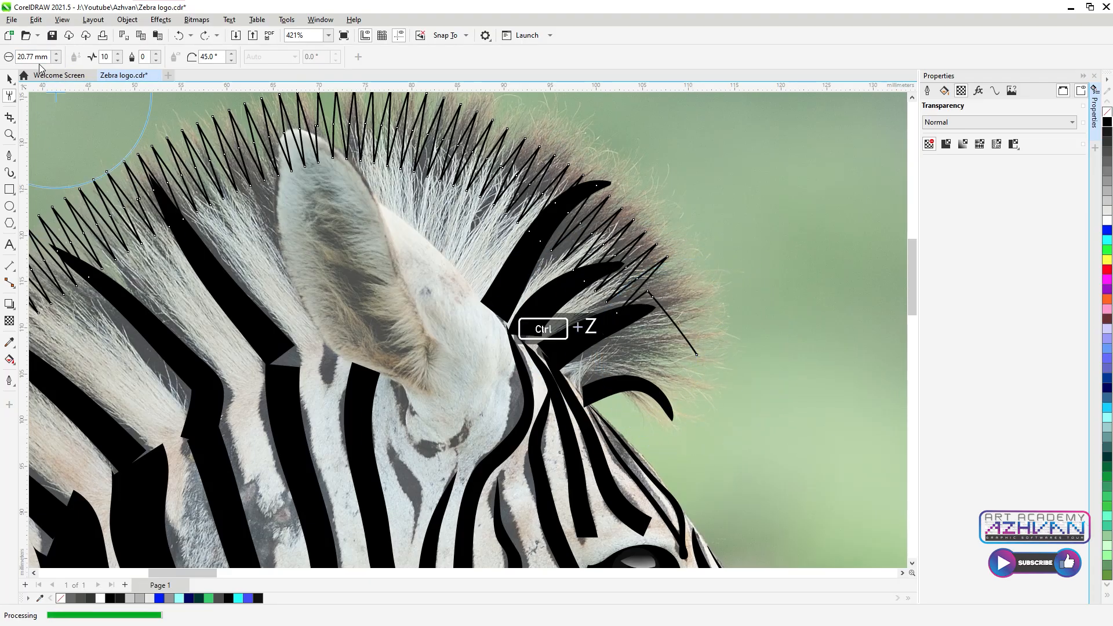
{"action": "left_click_drag", "start_coordinate": [56, 68], "coordinate": [57, 69]}
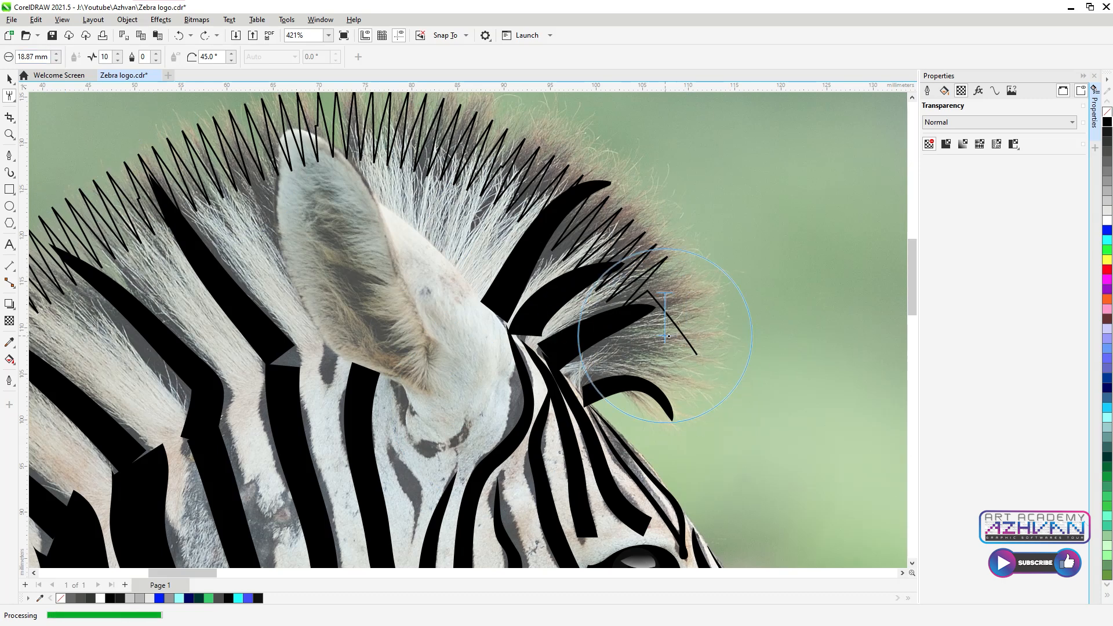
Step: Select the whole zebra tracing, test moving it off the photo, then restore its position
{"action": "key", "text": "space"}
{"action": "scroll", "coordinate": [387, 223], "scroll_direction": "down", "scroll_amount": 5}
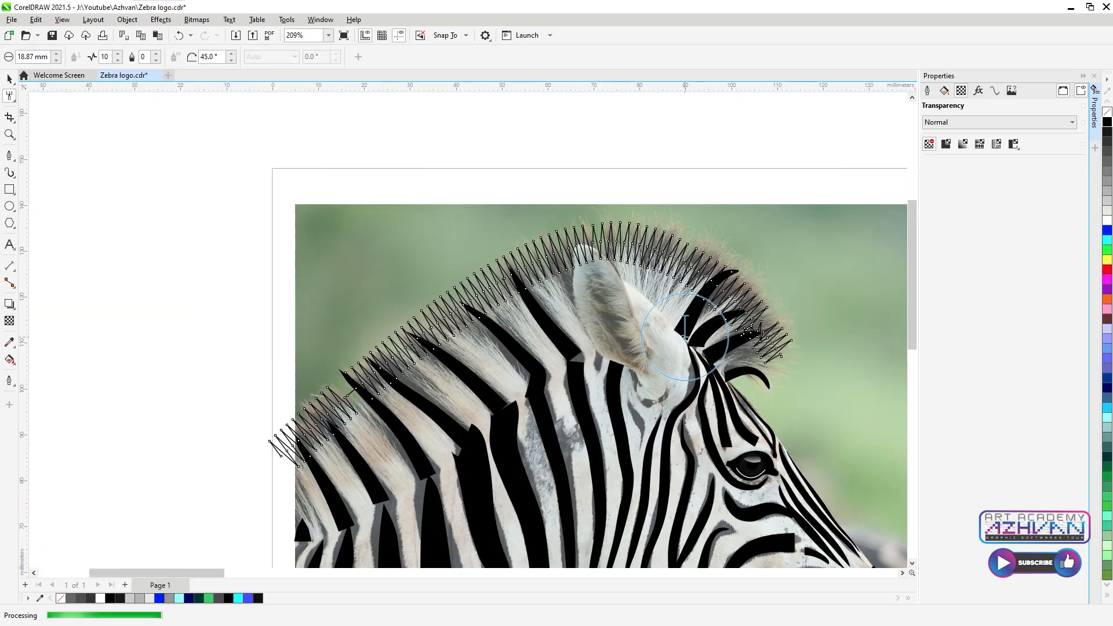
{"action": "left_click_drag", "start_coordinate": [387, 222], "coordinate": [764, 567]}
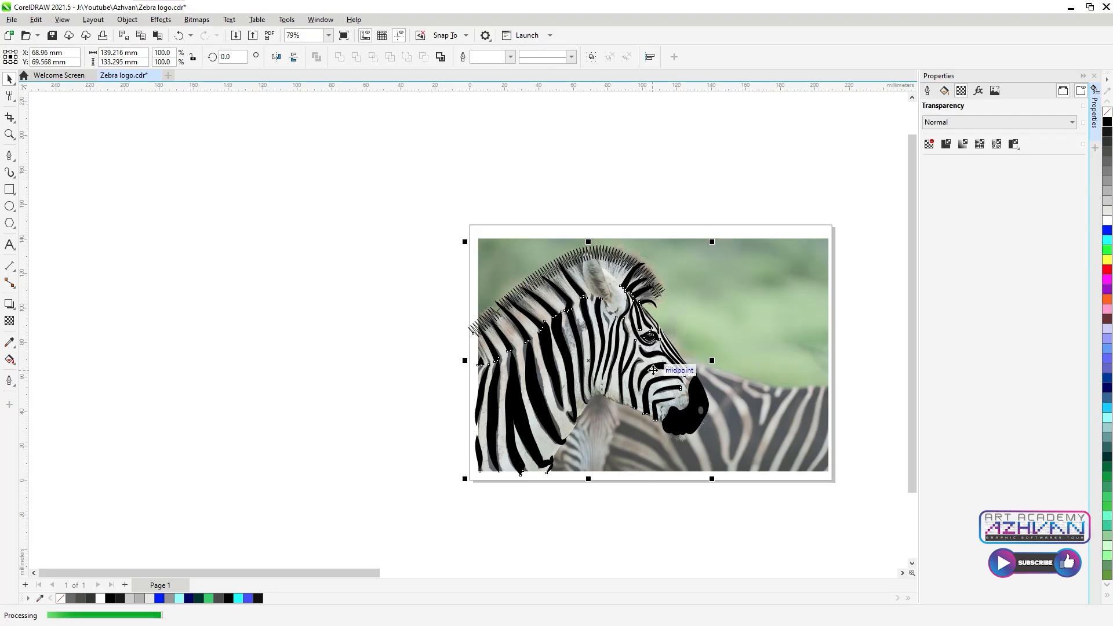
{"action": "left_click_drag", "start_coordinate": [651, 370], "coordinate": [359, 342]}
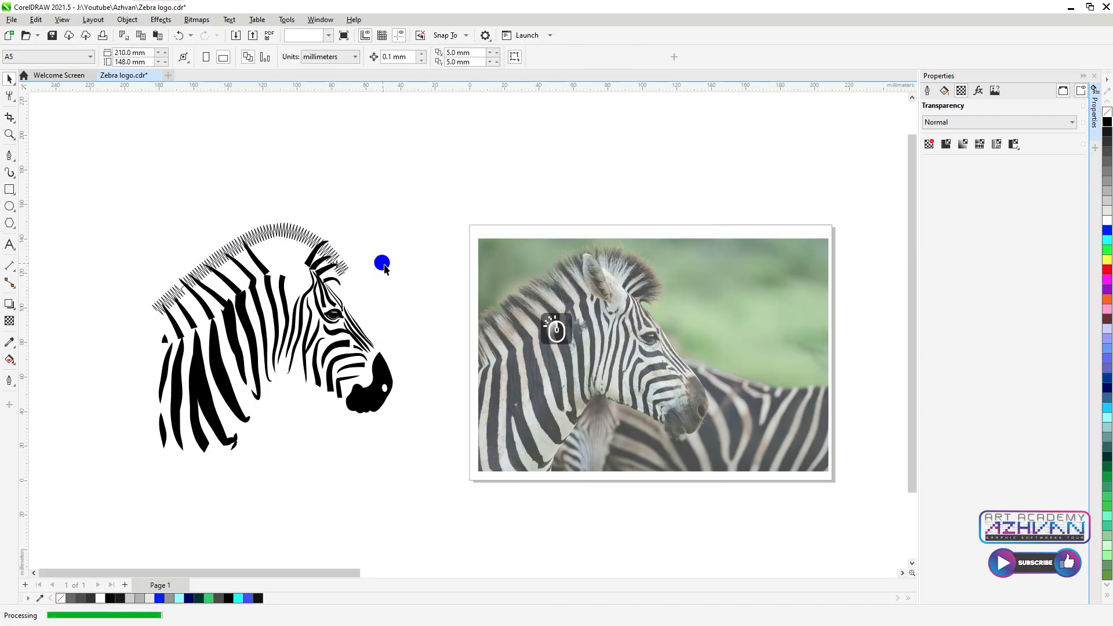
{"action": "key", "text": "ctrl+z"}
{"action": "scroll", "coordinate": [582, 245], "scroll_direction": "up", "scroll_amount": 5}
{"action": "scroll", "coordinate": [582, 245], "scroll_direction": "up", "scroll_amount": 2}
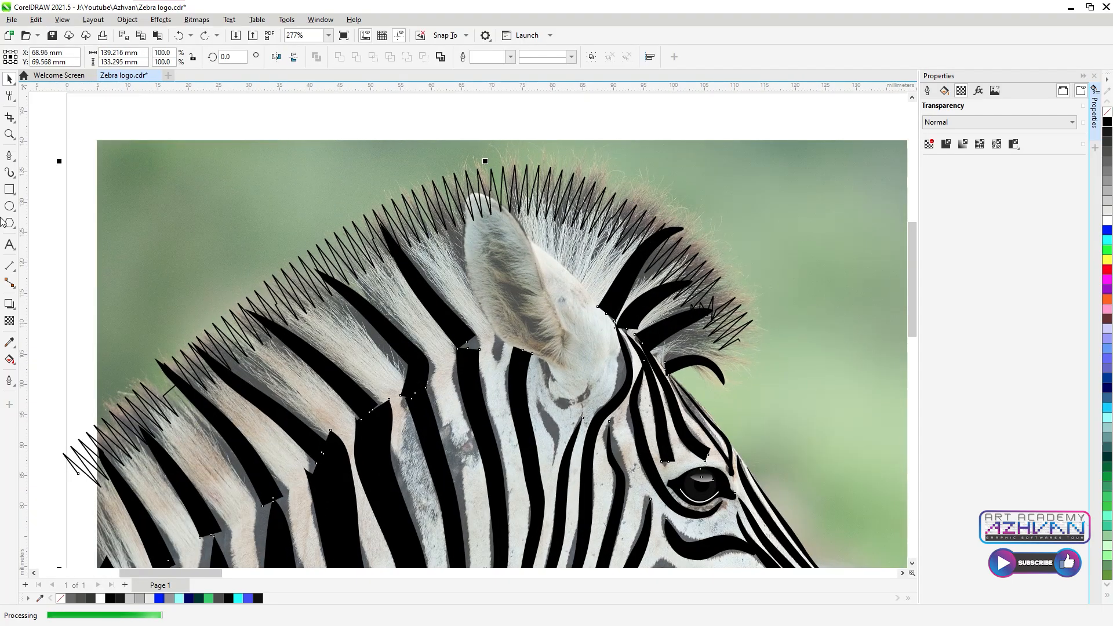
{"action": "left_click", "coordinate": [10, 155]}
{"action": "scroll", "coordinate": [509, 244], "scroll_direction": "up", "scroll_amount": 3}
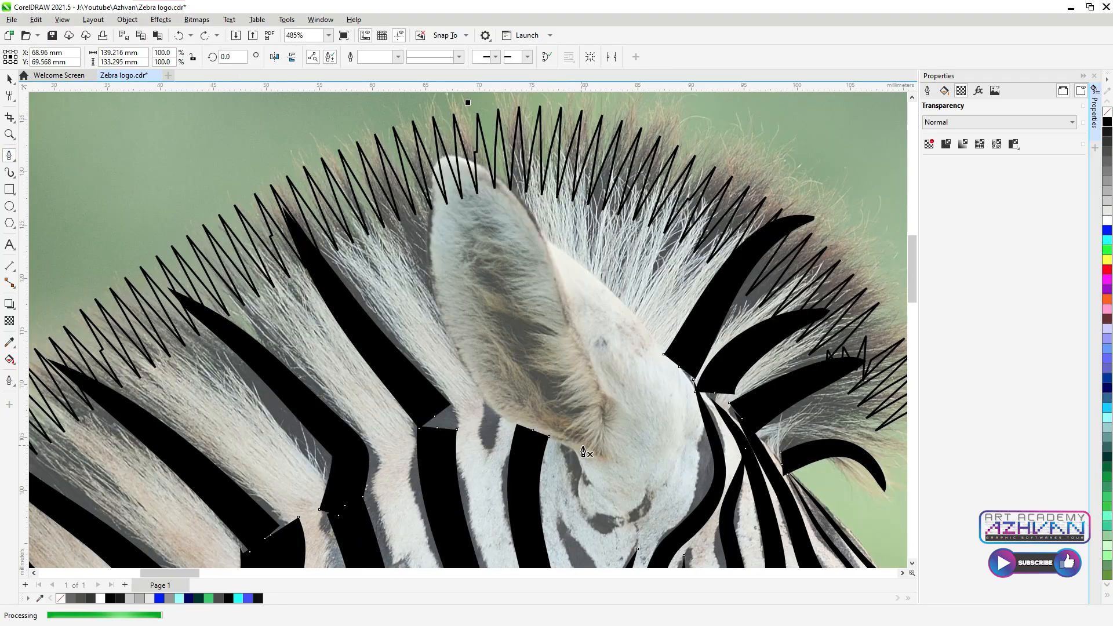
Step: Trace a closed ear outline with Pen nodes at the base, tip and left edge
{"action": "left_click", "coordinate": [546, 246]}
{"action": "left_click", "coordinate": [441, 157]}
{"action": "left_click", "coordinate": [457, 352]}
{"action": "left_click", "coordinate": [509, 422]}
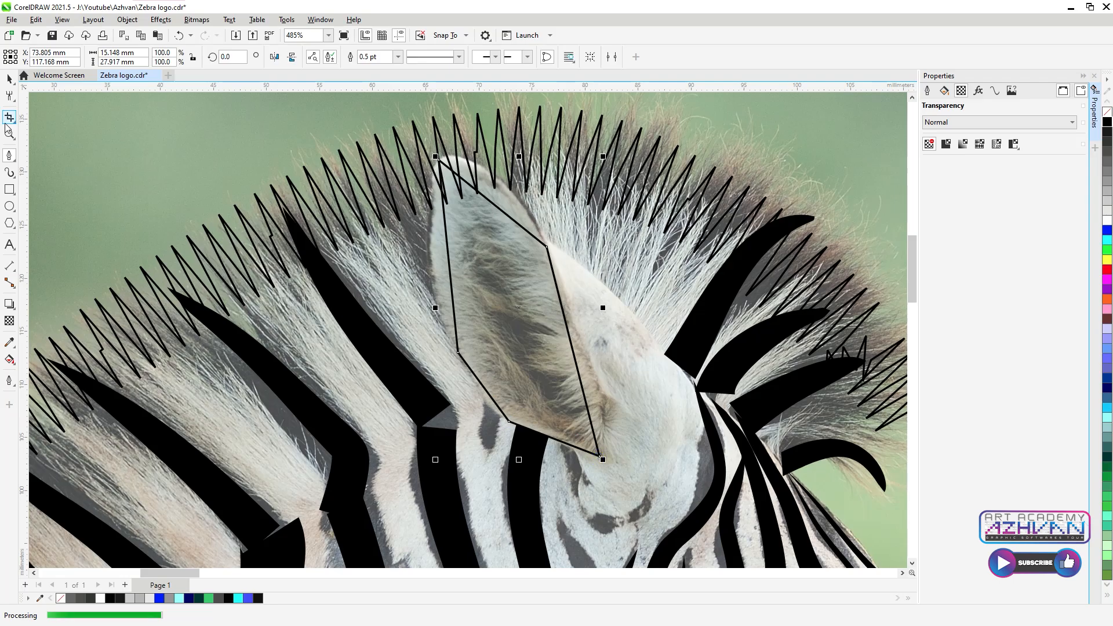
Step: Convert all the ear's nodes to curves and bow its top and left edges outward
{"action": "left_click", "coordinate": [9, 96]}
{"action": "left_click", "coordinate": [43, 96]}
{"action": "scroll", "coordinate": [500, 203], "scroll_direction": "up", "scroll_amount": 2}
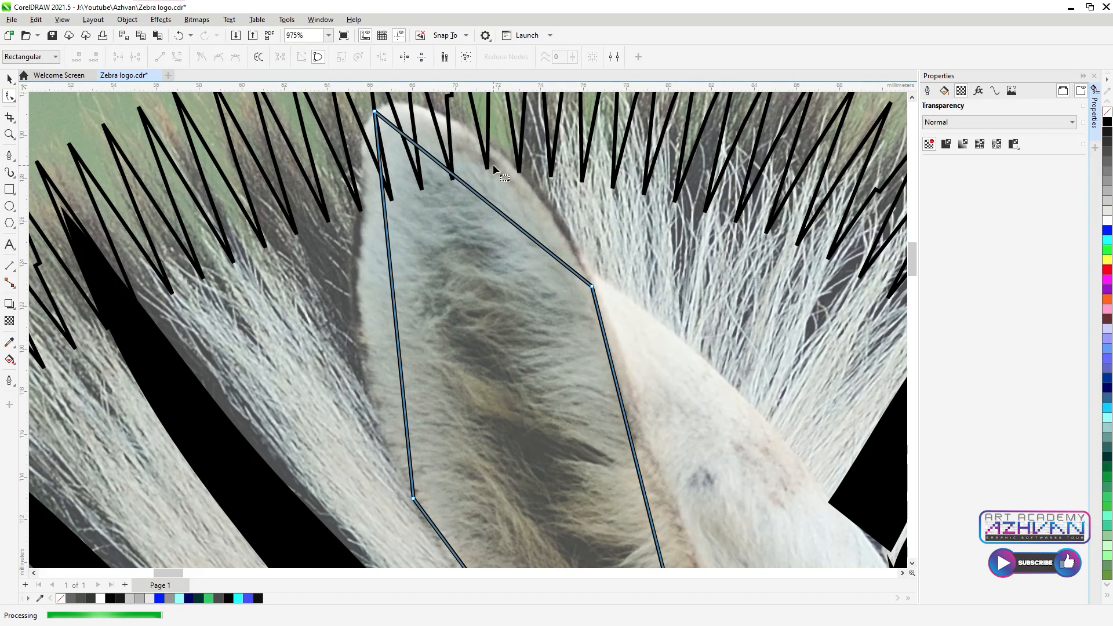
{"action": "scroll", "coordinate": [423, 188], "scroll_direction": "down", "scroll_amount": 3}
{"action": "left_click_drag", "start_coordinate": [364, 122], "coordinate": [565, 409]}
{"action": "left_click", "coordinate": [175, 57]}
{"action": "scroll", "coordinate": [506, 297], "scroll_direction": "up", "scroll_amount": 2}
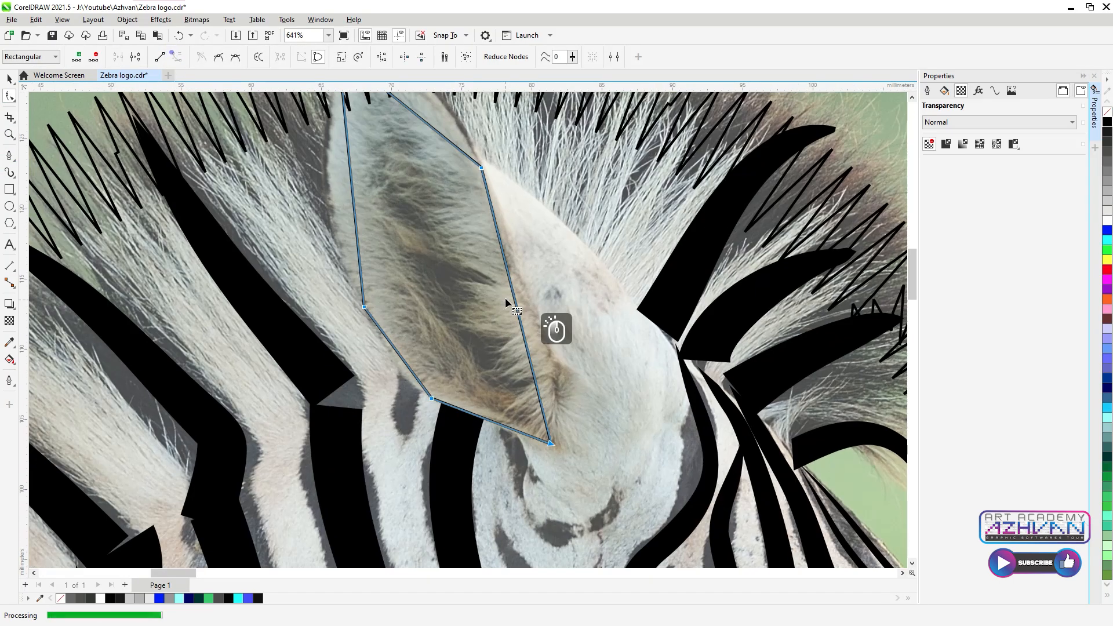
{"action": "scroll", "coordinate": [507, 259], "scroll_direction": "down", "scroll_amount": 4}
{"action": "scroll", "coordinate": [502, 323], "scroll_direction": "up", "scroll_amount": 5}
{"action": "left_click_drag", "start_coordinate": [492, 328], "coordinate": [503, 269]}
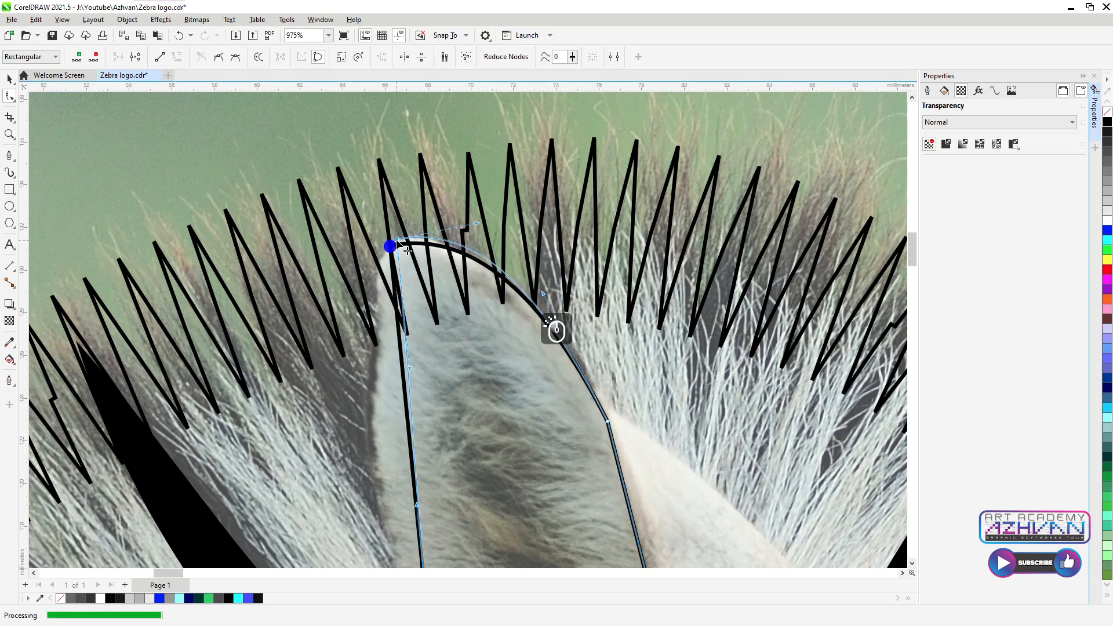
{"action": "scroll", "coordinate": [430, 314], "scroll_direction": "down", "scroll_amount": 4}
{"action": "scroll", "coordinate": [430, 314], "scroll_direction": "up", "scroll_amount": 3}
{"action": "left_click_drag", "start_coordinate": [463, 328], "coordinate": [422, 342]}
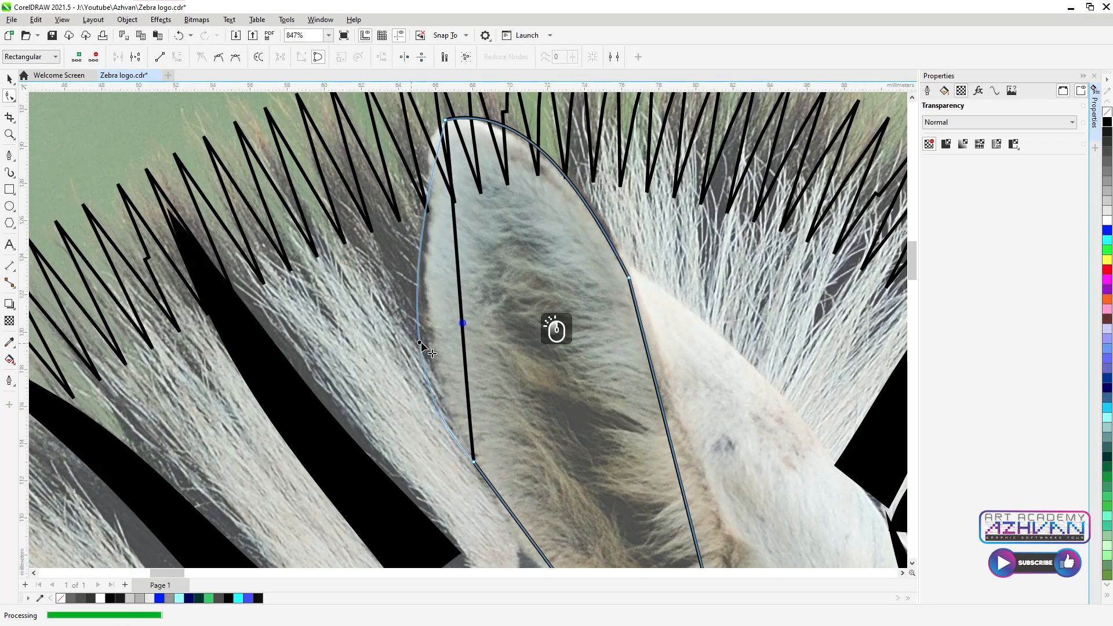
Step: Add a node on the ear's left edge and refine the left and right segments
{"action": "left_click", "coordinate": [445, 120]}
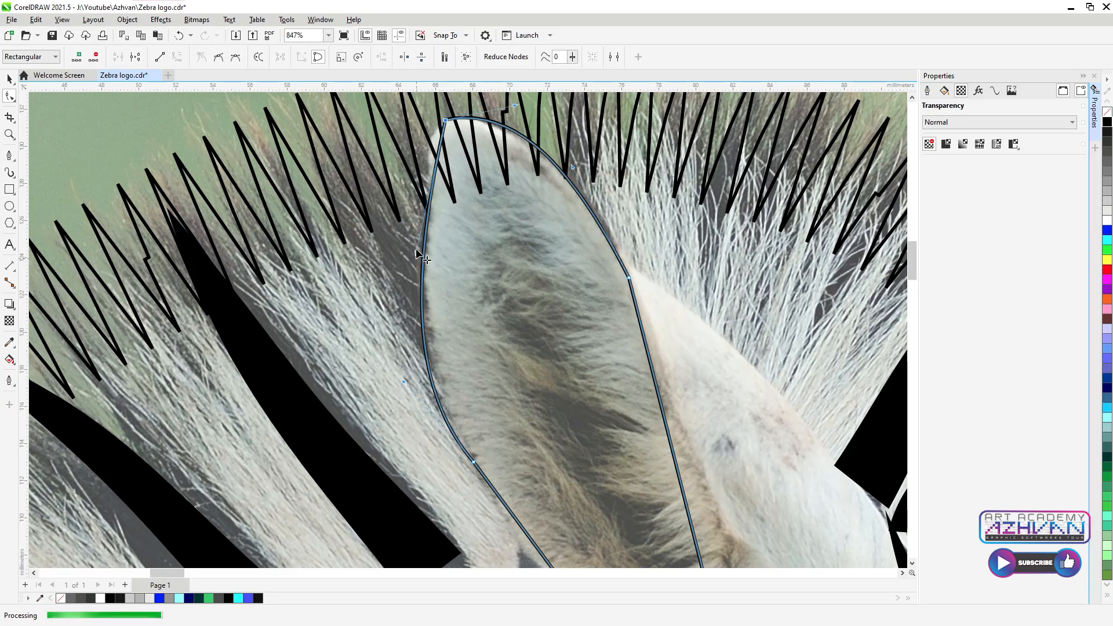
{"action": "scroll", "coordinate": [438, 158], "scroll_direction": "up", "scroll_amount": 2}
{"action": "double_click", "coordinate": [439, 173]}
{"action": "left_click_drag", "start_coordinate": [440, 172], "coordinate": [441, 145]}
{"action": "scroll", "coordinate": [447, 145], "scroll_direction": "down", "scroll_amount": 2}
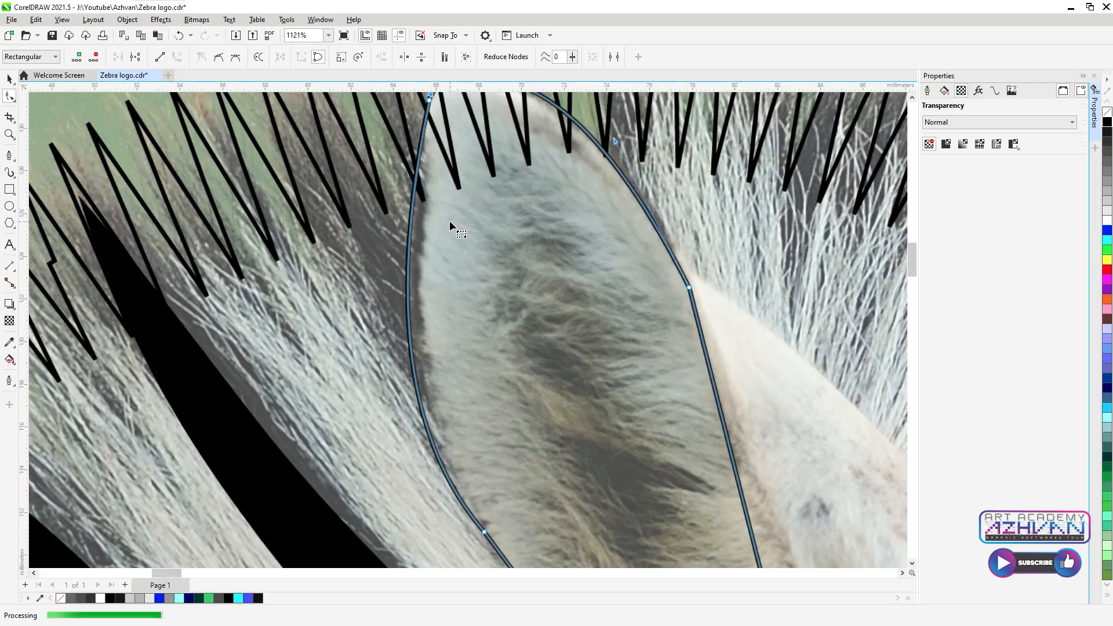
{"action": "left_click", "coordinate": [410, 222]}
{"action": "scroll", "coordinate": [417, 224], "scroll_direction": "down", "scroll_amount": 2}
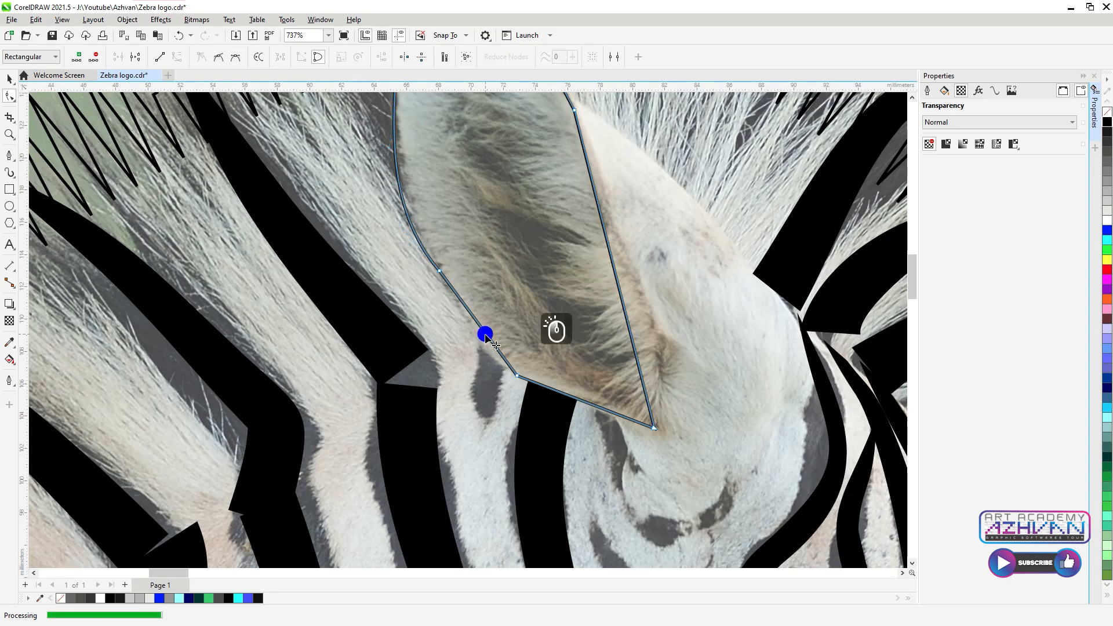
{"action": "scroll", "coordinate": [467, 302], "scroll_direction": "down", "scroll_amount": 2}
{"action": "left_click", "coordinate": [477, 296]}
{"action": "scroll", "coordinate": [477, 296], "scroll_direction": "down", "scroll_amount": 2}
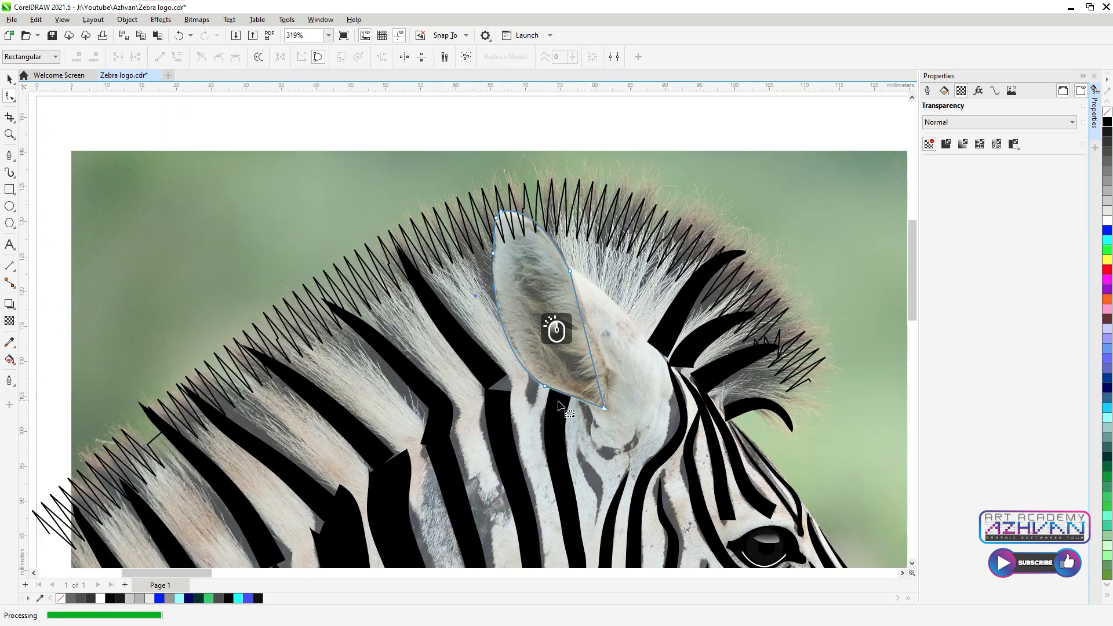
{"action": "scroll", "coordinate": [555, 402], "scroll_direction": "up", "scroll_amount": 5}
{"action": "left_click", "coordinate": [621, 350]}
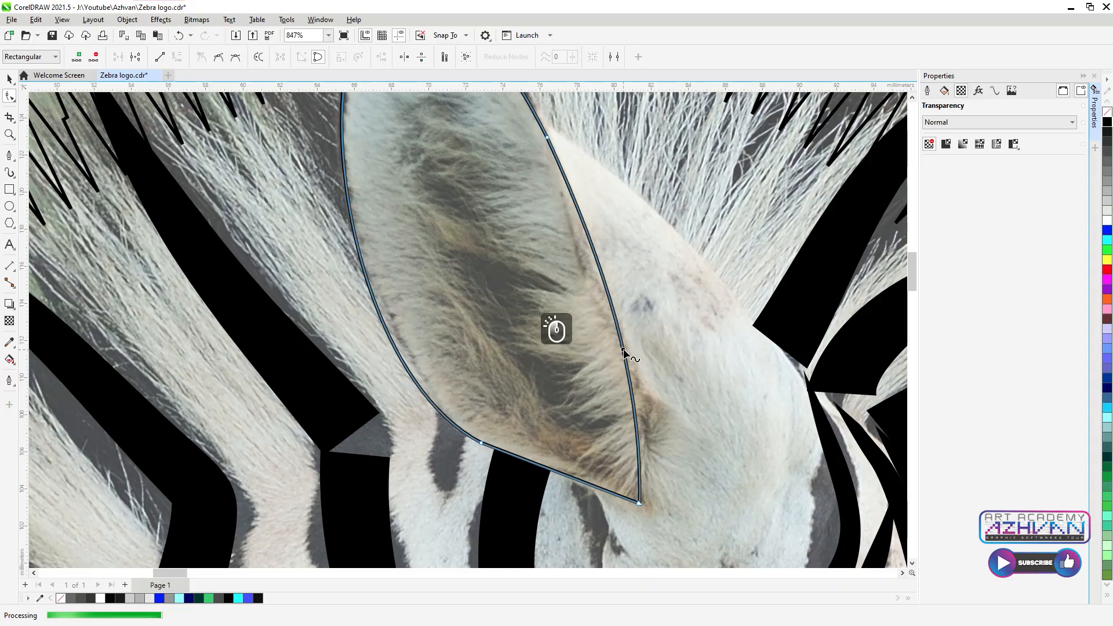
{"action": "scroll", "coordinate": [619, 325], "scroll_direction": "down", "scroll_amount": 4}
{"action": "scroll", "coordinate": [343, 313], "scroll_direction": "up", "scroll_amount": 2}
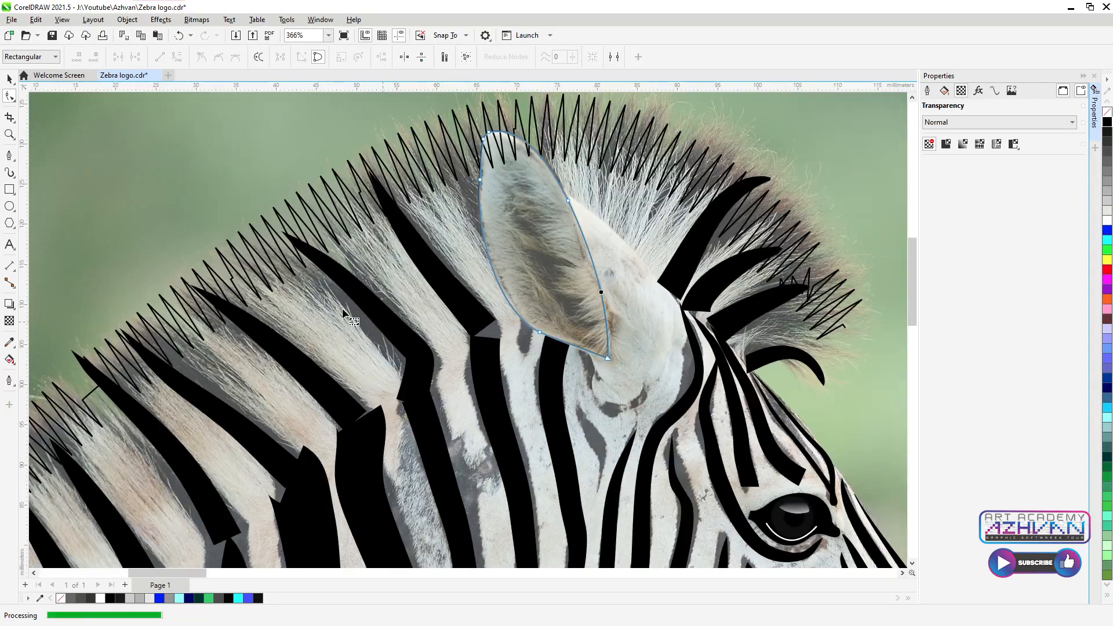
{"action": "left_click", "coordinate": [10, 172]}
{"action": "scroll", "coordinate": [611, 427], "scroll_direction": "up", "scroll_amount": 1}
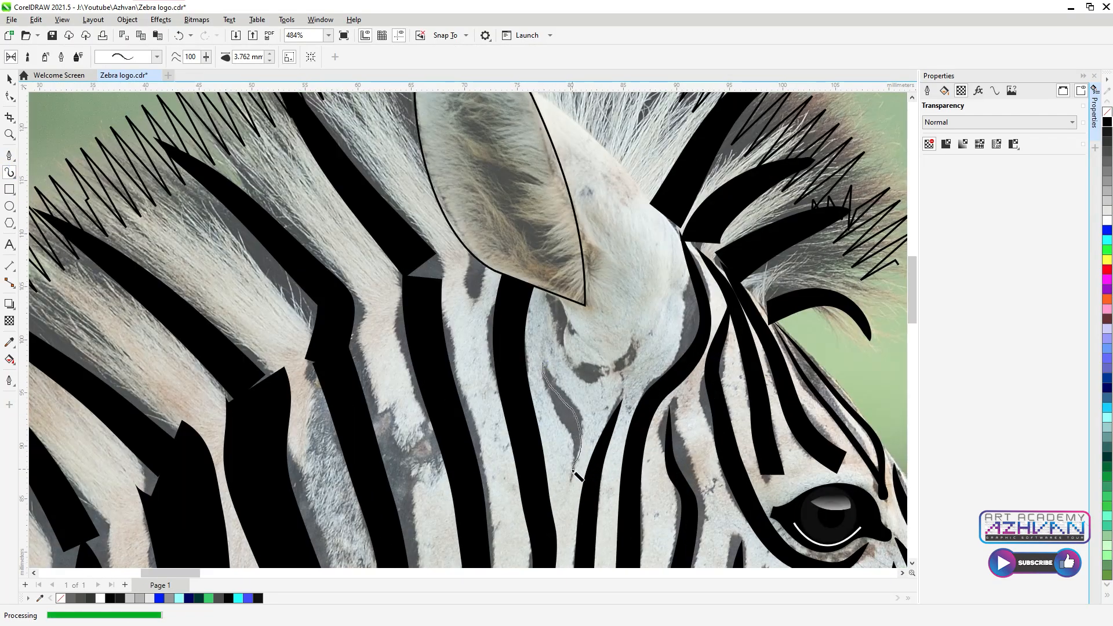
Step: Paint a thick stripe below the ear, then a thinner tapered stripe along the cheek
{"action": "left_click_drag", "start_coordinate": [576, 462], "coordinate": [577, 464]}
{"action": "left_click", "coordinate": [156, 56]}
{"action": "left_click", "coordinate": [141, 158]}
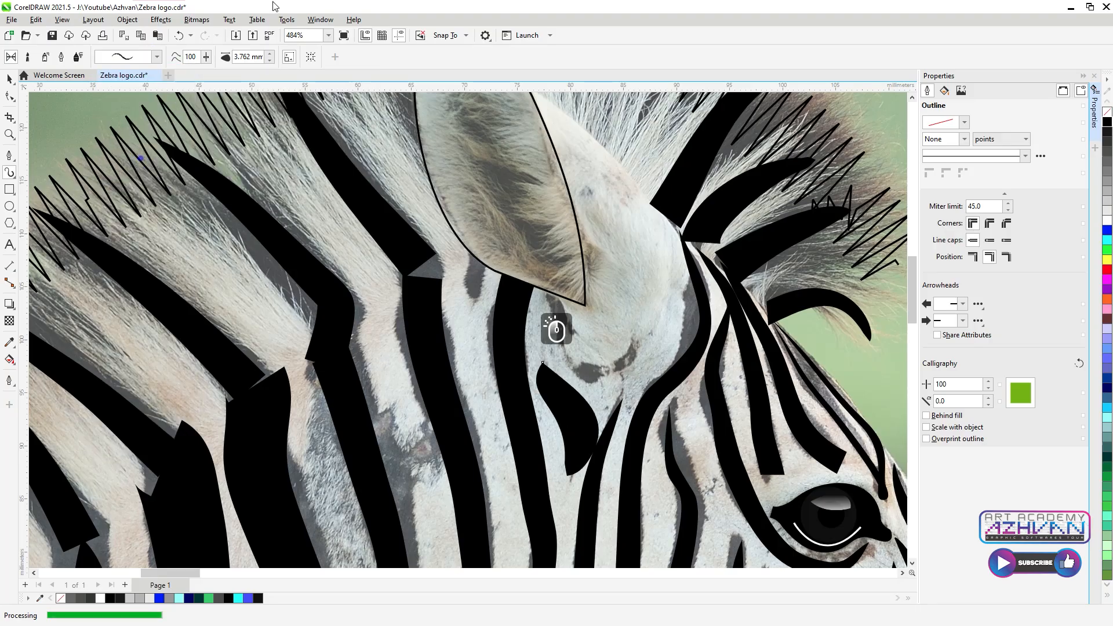
{"action": "left_click", "coordinate": [268, 59]}
{"action": "scroll", "coordinate": [530, 278], "scroll_direction": "up", "scroll_amount": 2}
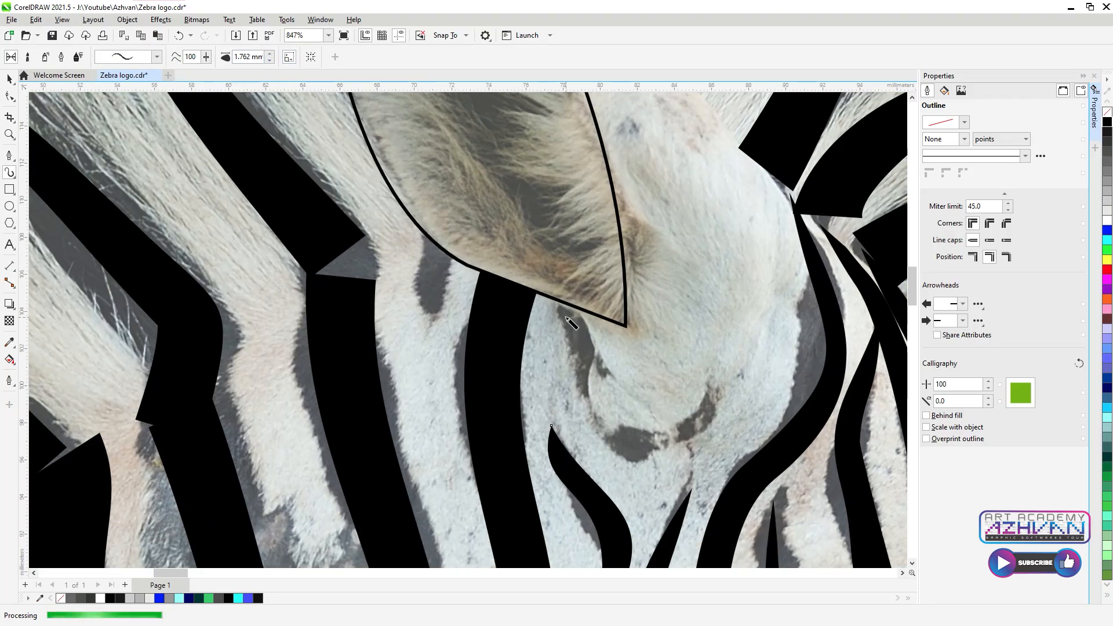
{"action": "left_click_drag", "start_coordinate": [701, 431], "coordinate": [705, 398]}
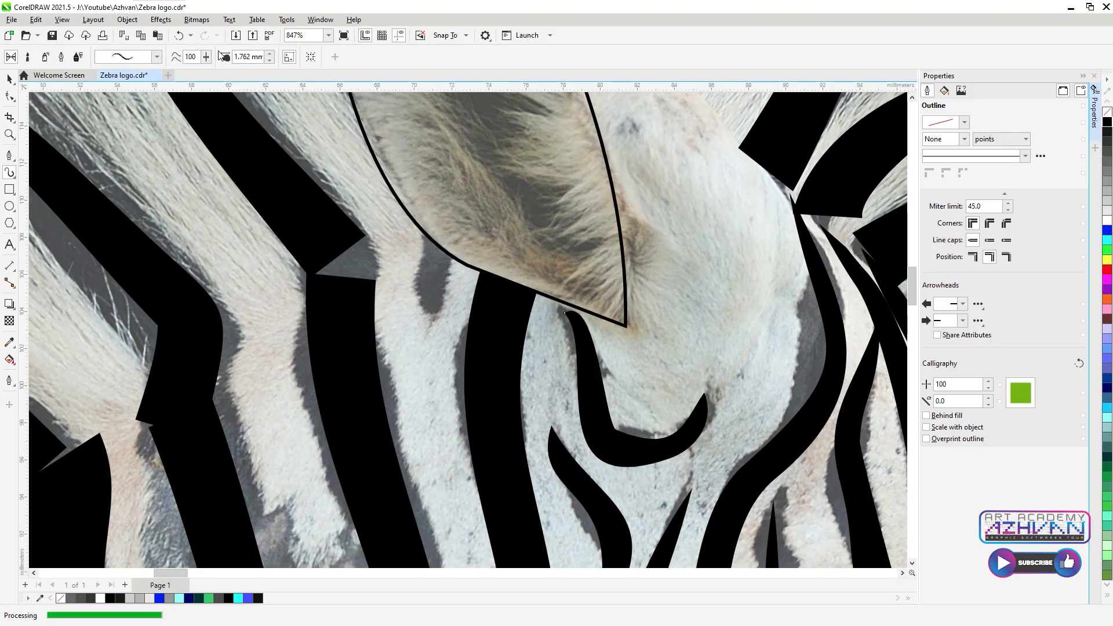
Step: Paint a thin brush stroke along the ear's right edge, redoing the first attempt
{"action": "scroll", "coordinate": [559, 321], "scroll_direction": "down", "scroll_amount": 5}
{"action": "scroll", "coordinate": [555, 327], "scroll_direction": "up", "scroll_amount": 5}
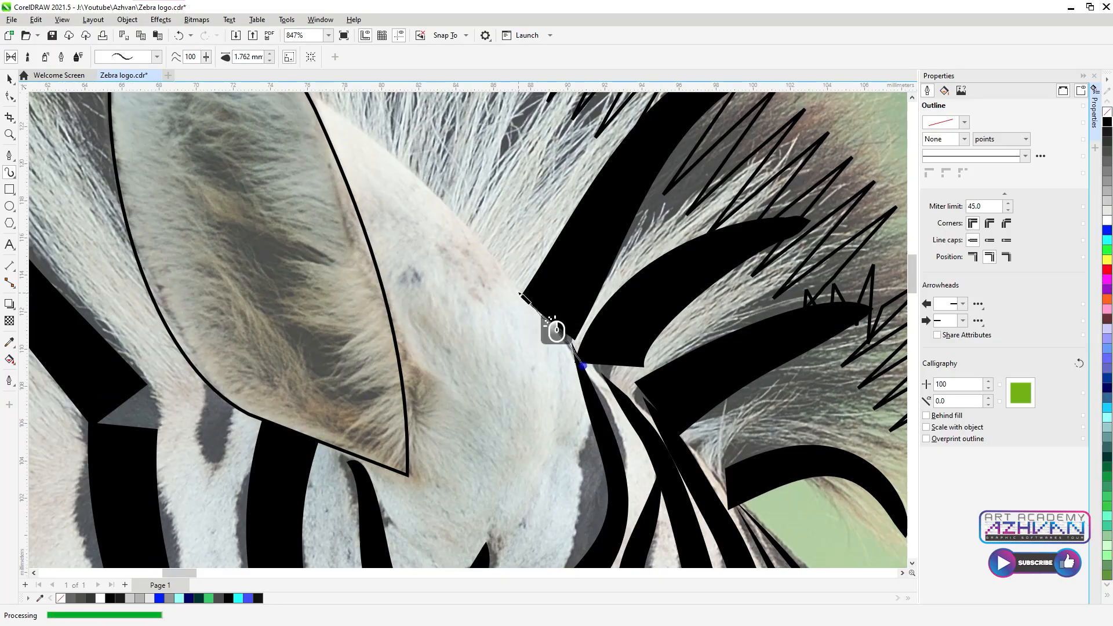
{"action": "left_click_drag", "start_coordinate": [344, 120], "coordinate": [306, 88]}
{"action": "scroll", "coordinate": [504, 395], "scroll_direction": "down", "scroll_amount": 3}
{"action": "scroll", "coordinate": [360, 124], "scroll_direction": "up", "scroll_amount": 2}
{"action": "key", "text": "ctrl+z"}
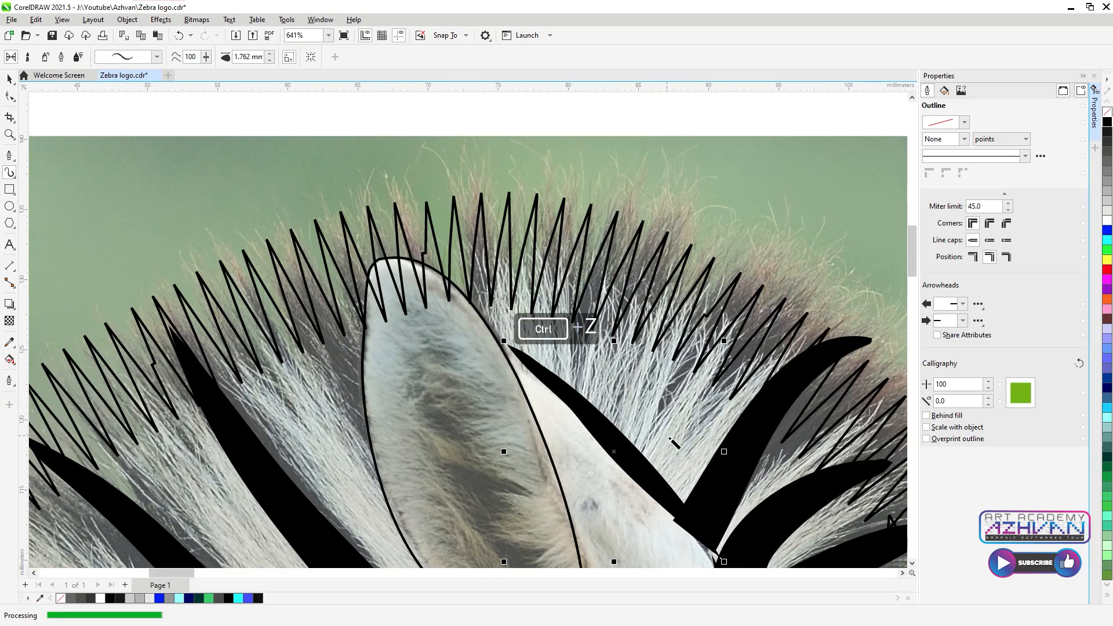
{"action": "left_click_drag", "start_coordinate": [711, 557], "coordinate": [681, 518]}
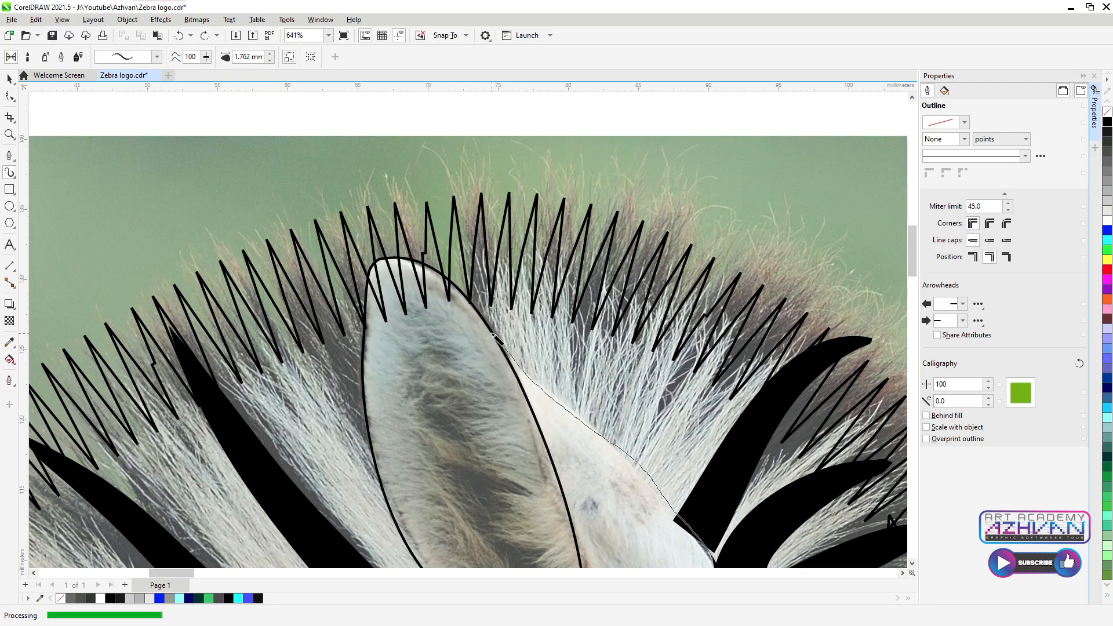
{"action": "left_click_drag", "start_coordinate": [497, 339], "coordinate": [480, 318]}
{"action": "left_click", "coordinate": [270, 61]}
{"action": "scroll", "coordinate": [409, 128], "scroll_direction": "down", "scroll_amount": 4}
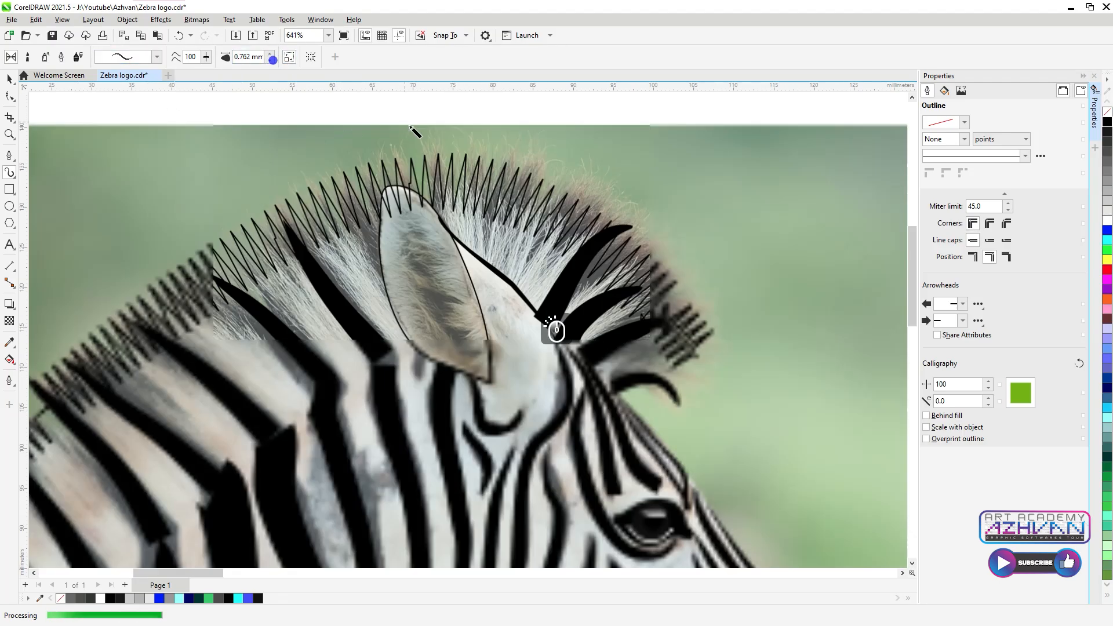
Step: Fill the ear black and move the whole zebra tracing left off the photo
{"action": "key", "text": "space"}
{"action": "left_click", "coordinate": [453, 262]}
{"action": "left_click", "coordinate": [1108, 123]}
{"action": "scroll", "coordinate": [621, 365], "scroll_direction": "down", "scroll_amount": 4}
{"action": "left_click_drag", "start_coordinate": [365, 240], "coordinate": [689, 521]}
{"action": "mouse_move", "coordinate": [645, 443]}
{"action": "left_mouse_down"}
{"action": "mouse_move", "coordinate": [341, 416]}
{"action": "mouse_move", "coordinate": [402, 416]}
{"action": "left_mouse_up"}
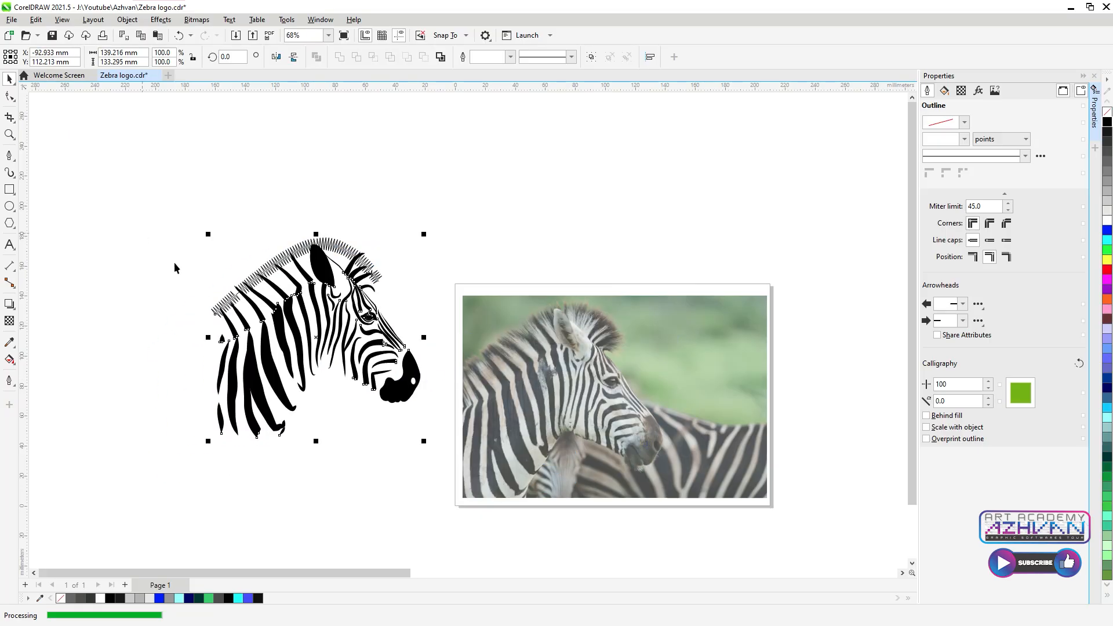
Step: Draw a circle around the zebra head and give it a 12.0 pt outline
{"action": "scroll", "coordinate": [228, 318], "scroll_direction": "up", "scroll_amount": 2}
{"action": "left_click", "coordinate": [552, 278]}
{"action": "left_click", "coordinate": [9, 208]}
{"action": "left_click_drag", "start_coordinate": [238, 196], "coordinate": [545, 461]}
{"action": "key", "text": "space"}
{"action": "left_click", "coordinate": [500, 57]}
{"action": "left_click", "coordinate": [475, 165]}
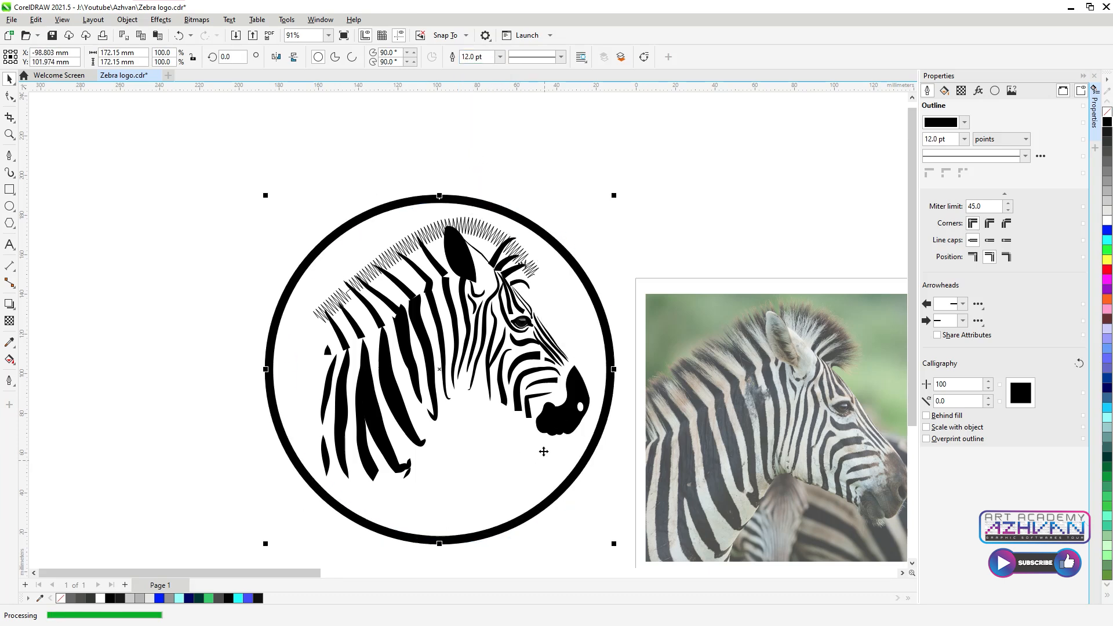
Step: Copy the zebra and circle to the right and line the logos up in a row
{"action": "scroll", "coordinate": [335, 195], "scroll_direction": "down", "scroll_amount": 2}
{"action": "left_click_drag", "start_coordinate": [256, 154], "coordinate": [464, 369]}
{"action": "left_click_drag", "start_coordinate": [397, 266], "coordinate": [790, 357]}
{"action": "scroll", "coordinate": [776, 347], "scroll_direction": "down", "scroll_amount": 2}
{"action": "scroll", "coordinate": [689, 289], "scroll_direction": "up", "scroll_amount": 1}
{"action": "left_click_drag", "start_coordinate": [506, 378], "coordinate": [522, 332]}
{"action": "scroll", "coordinate": [638, 336], "scroll_direction": "right", "scroll_amount": 3}
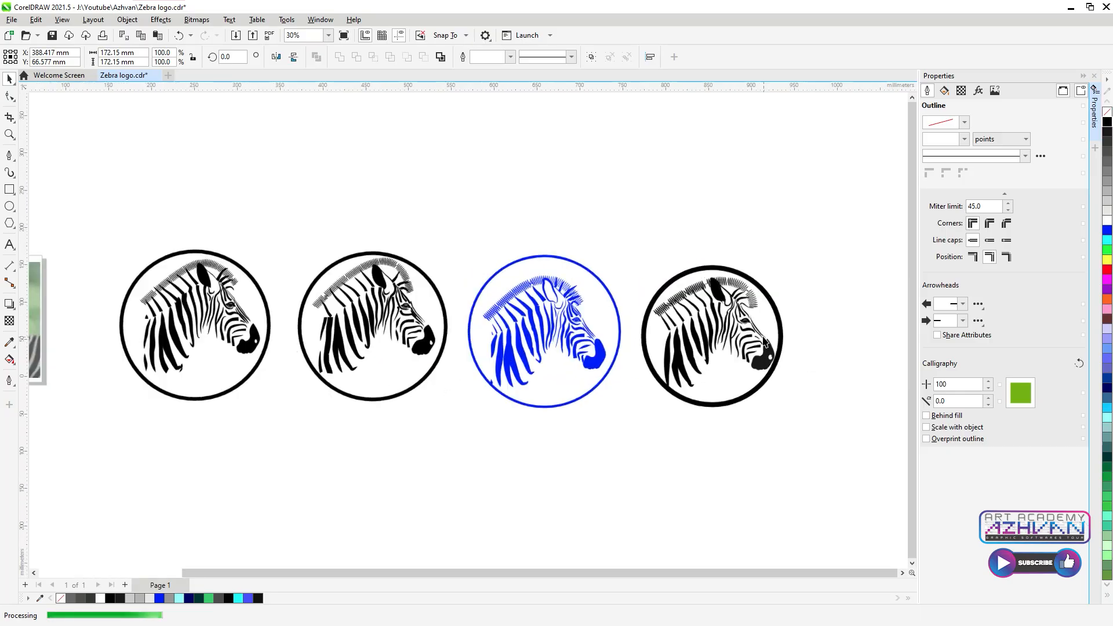